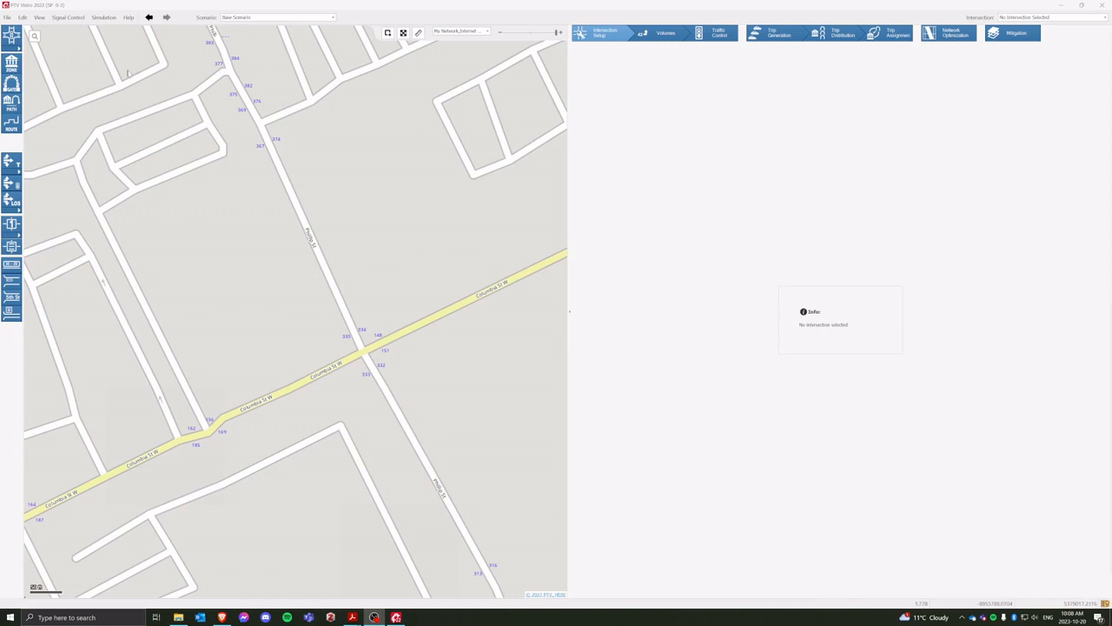
- Open the map layers list and examine the My Network and Internet Map layers
left_click(455, 32)
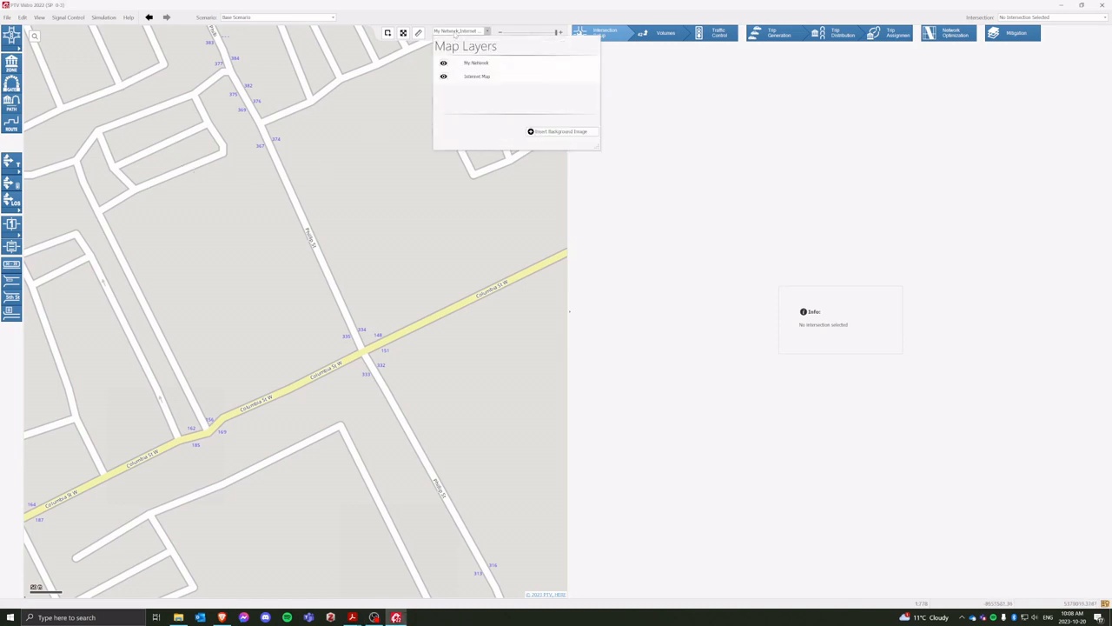
left_click(445, 64)
left_click(445, 79)
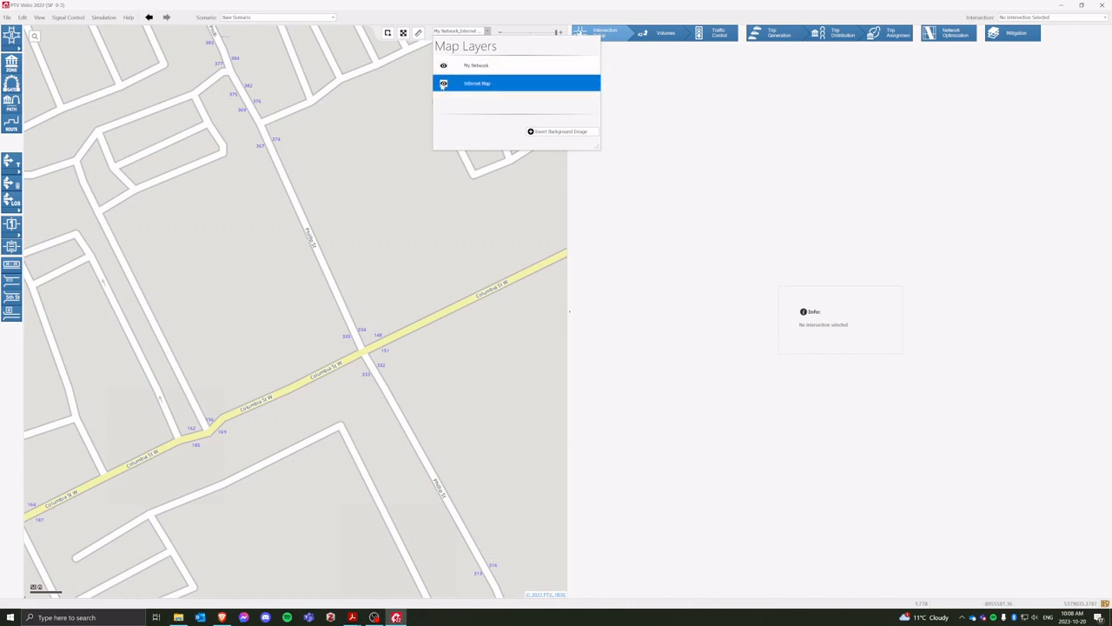
left_click(445, 65)
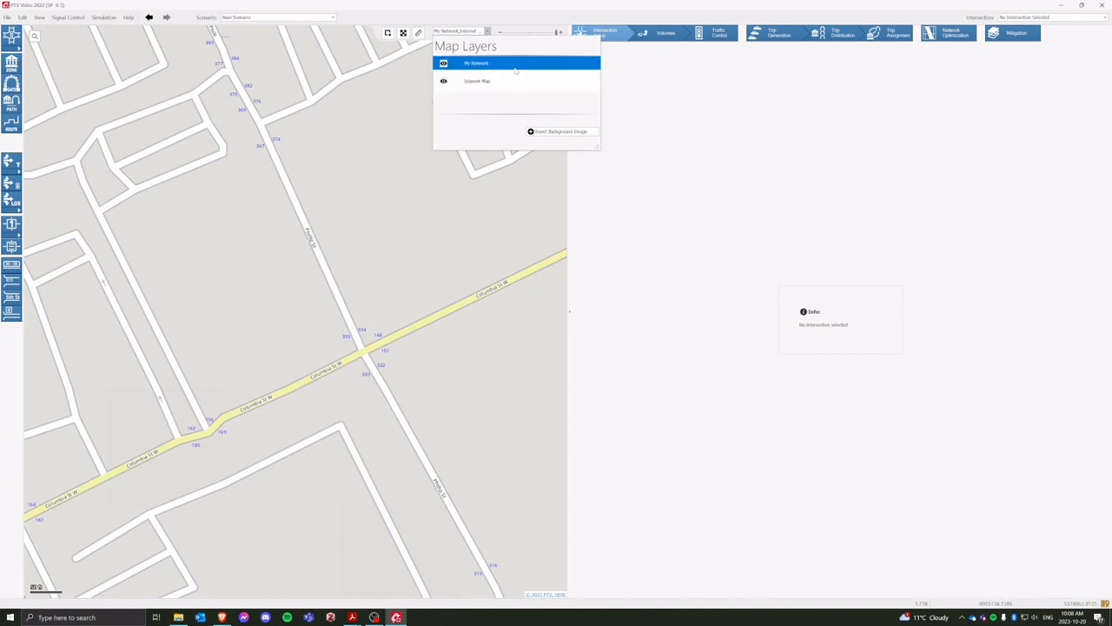
- Place a signalized intersection where Columbia St W crosses Phillip St
left_click(14, 39)
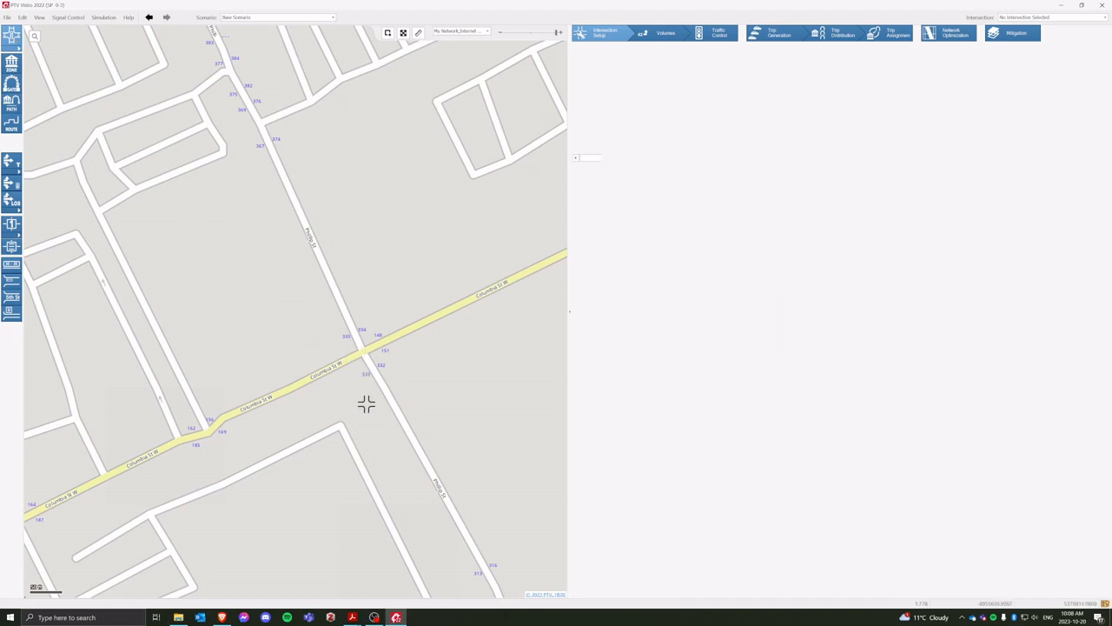
left_click(358, 352)
- Hide and show the My Network layer again, and try out its opacity setting
left_click(469, 33)
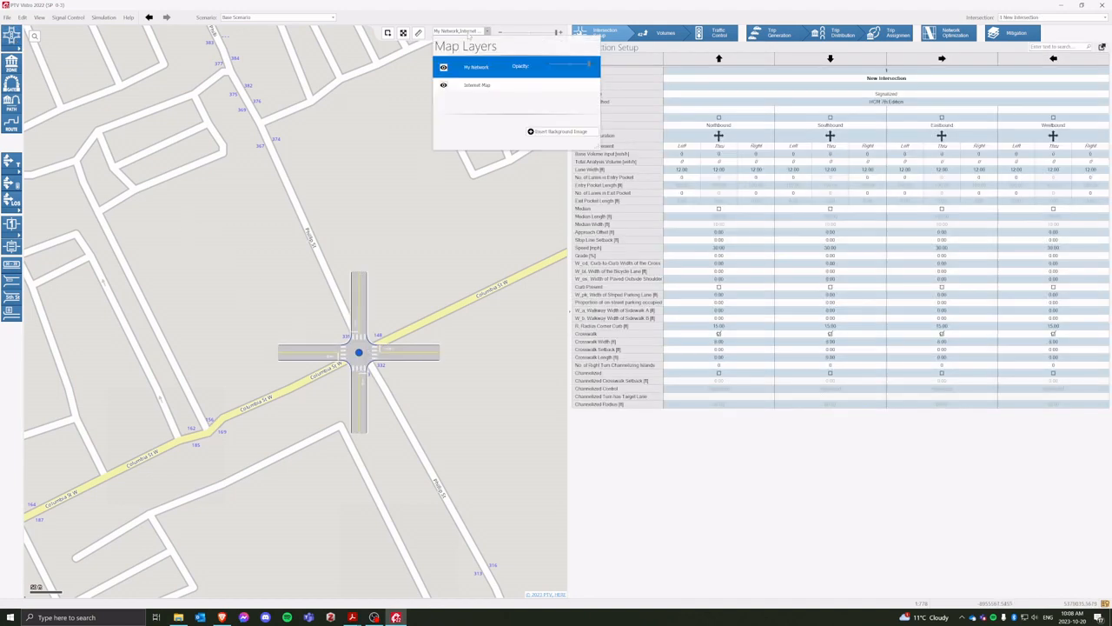
left_click(444, 67)
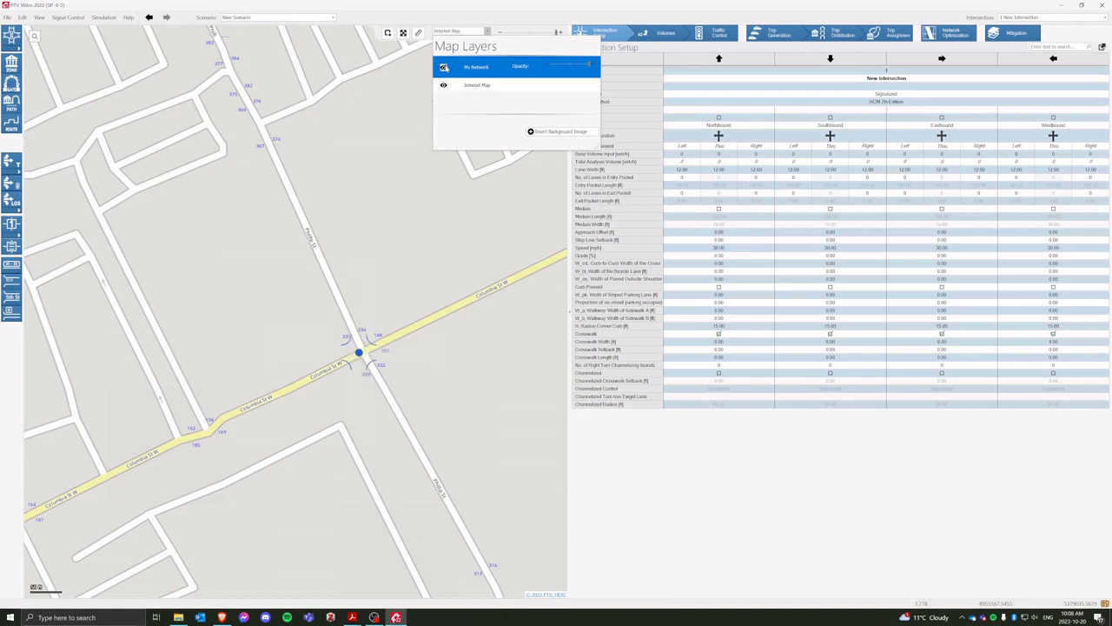
left_click(443, 66)
left_click(443, 67)
left_click(444, 67)
mouse_move(588, 66)
left_mouse_down()
mouse_move(564, 66)
mouse_move(591, 67)
left_mouse_up()
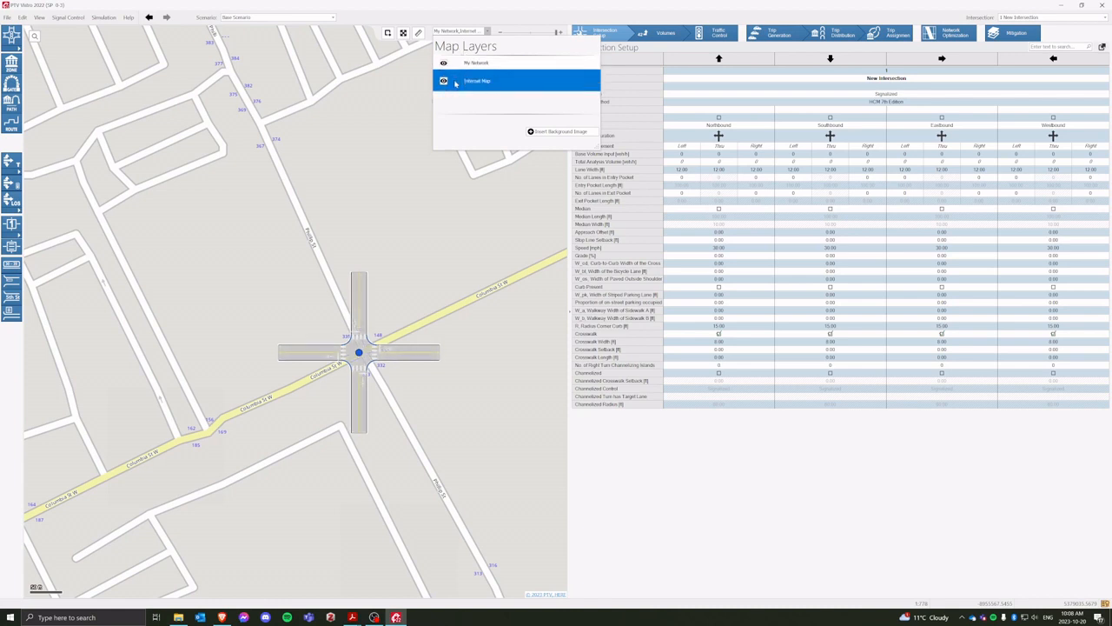
- Hide the Internet Map layer and show it again
mouse_move(465, 84)
left_click(444, 81)
left_click(444, 81)
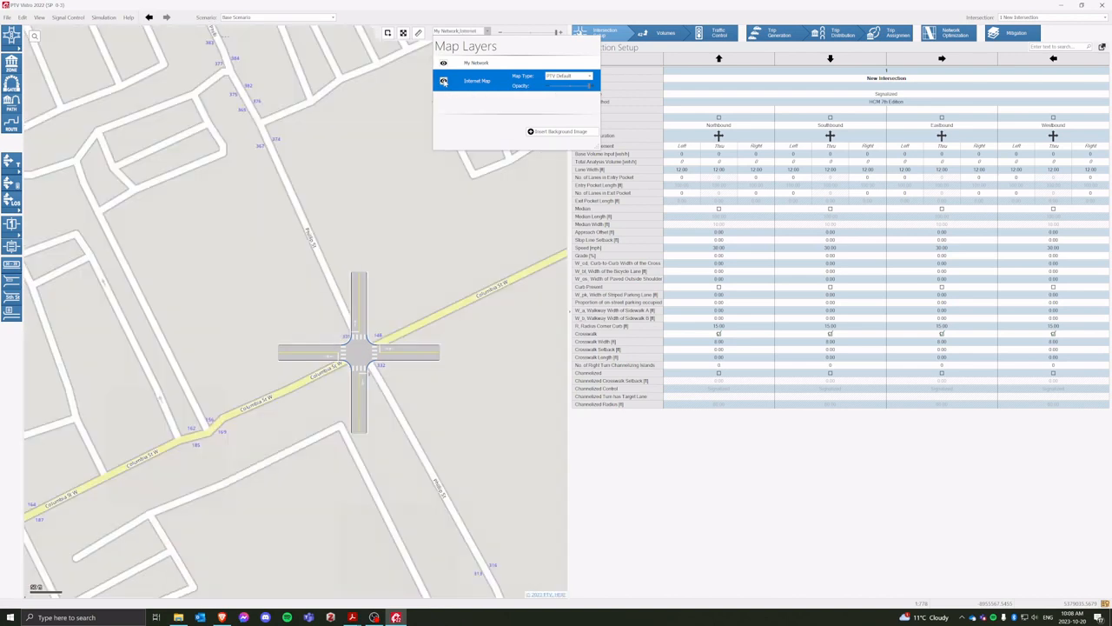
- Try the PTV Gravelpit, PTV Silica and Bing - Aerials and Road Map types on the Internet Map layer
left_click(570, 76)
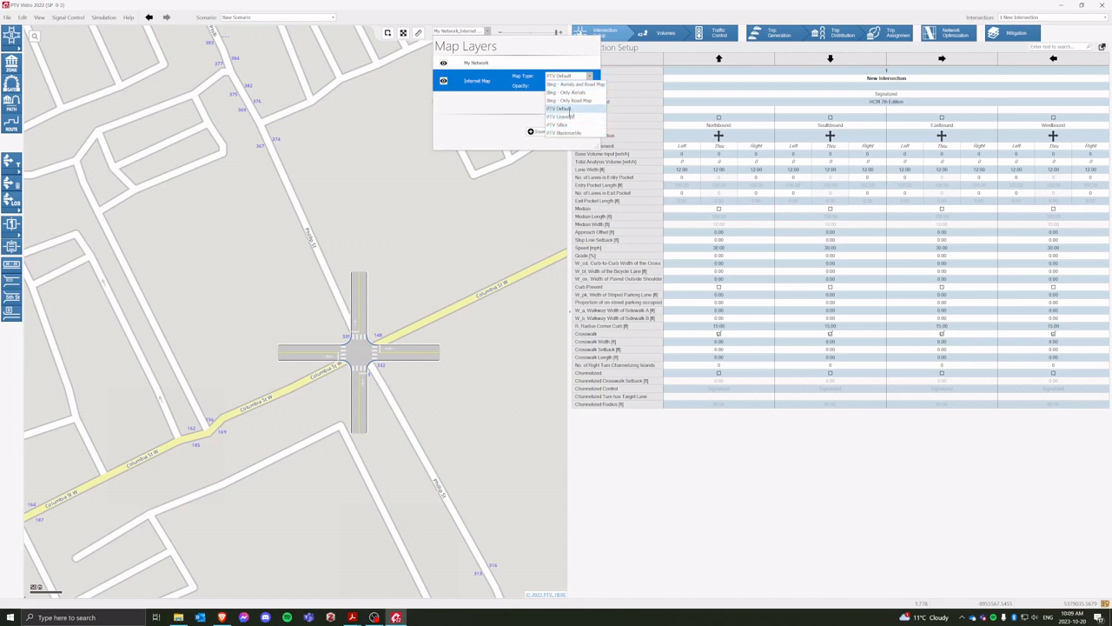
left_click(571, 116)
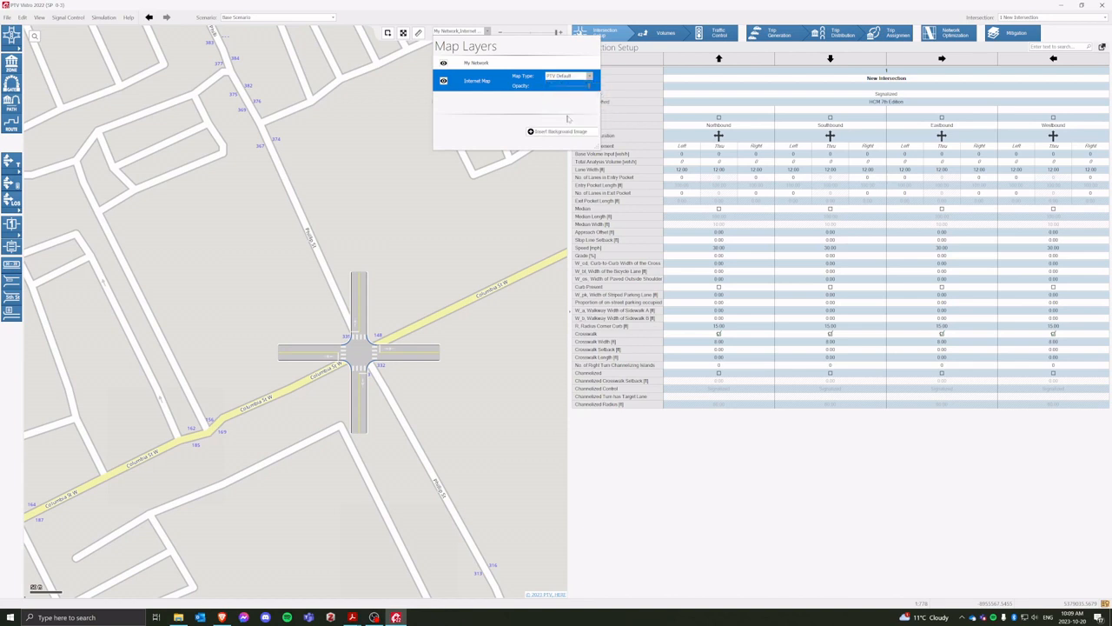
left_click(575, 75)
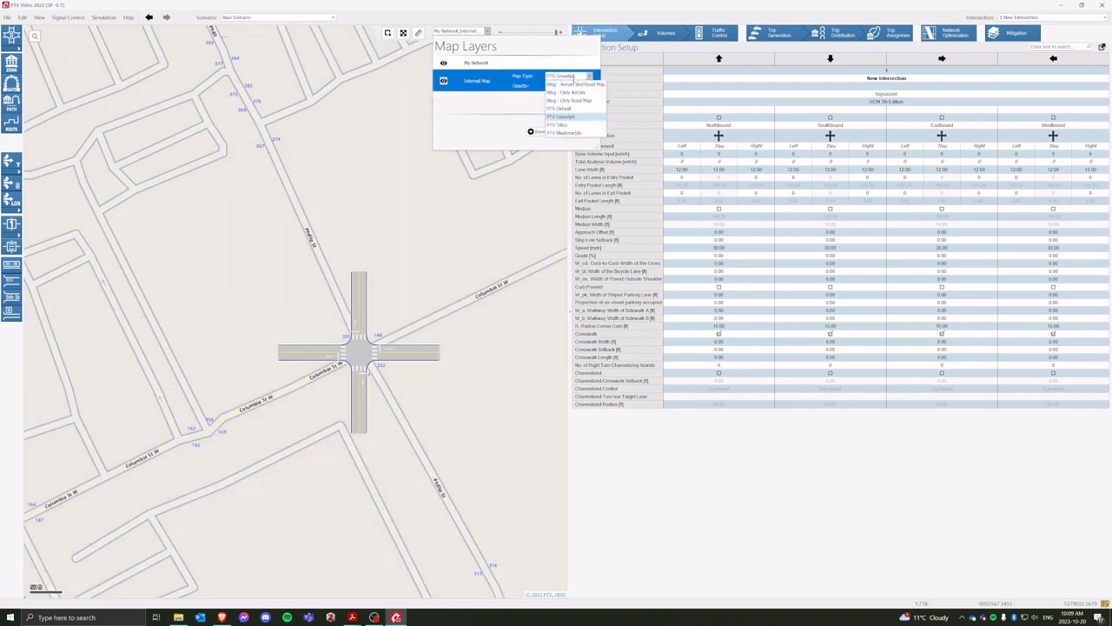
left_click(567, 126)
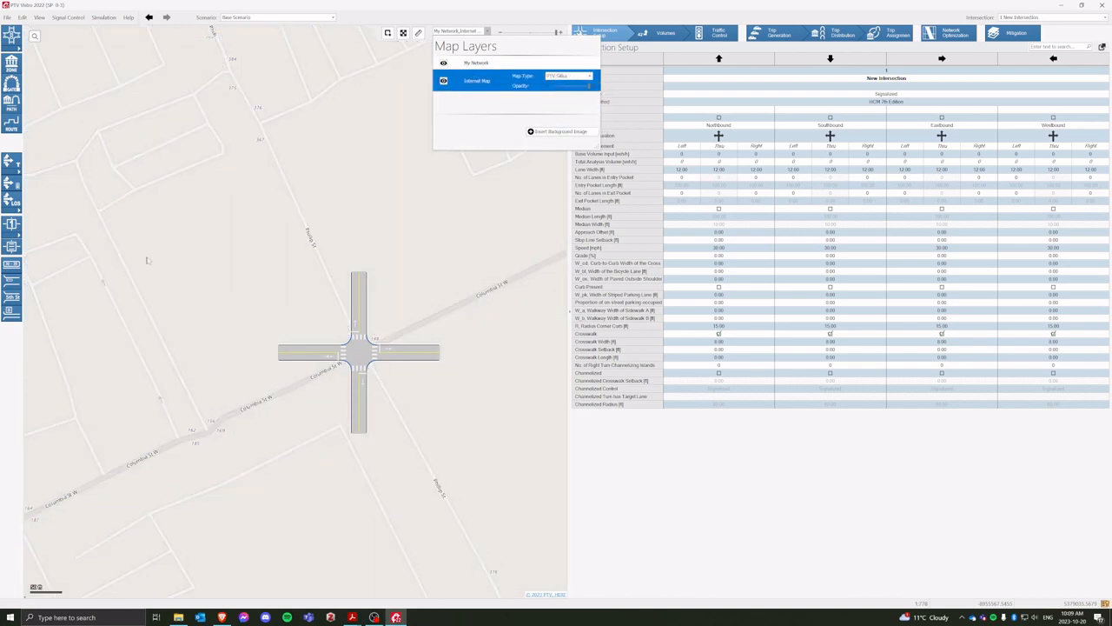
left_click(581, 77)
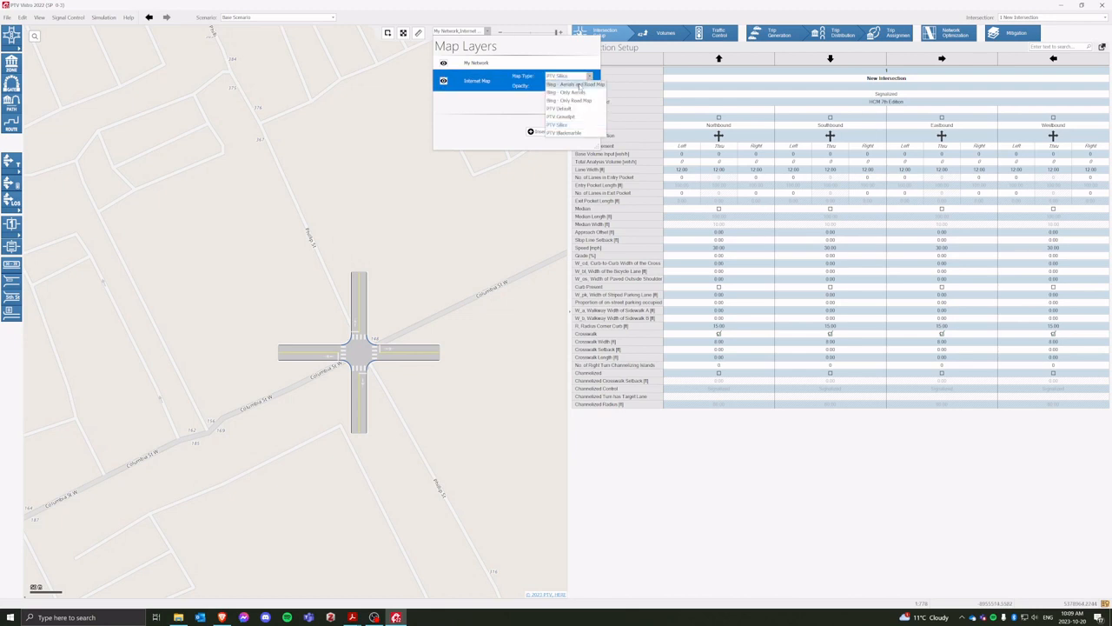
left_click(579, 85)
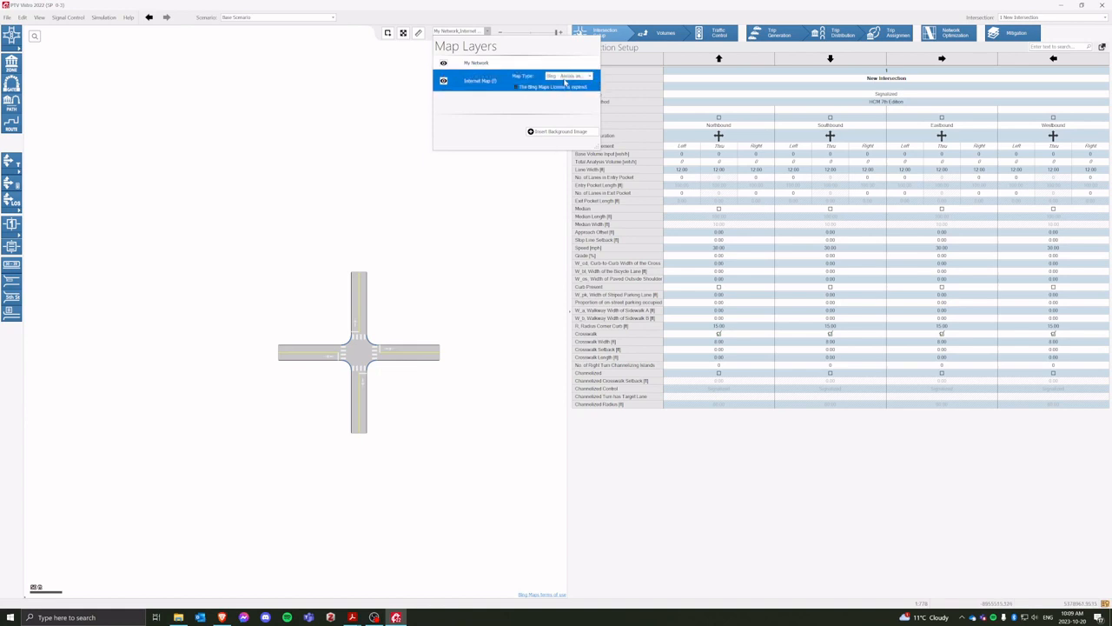
- Leave the map type unchanged and slightly shorten the intersection's west leg
left_click(567, 77)
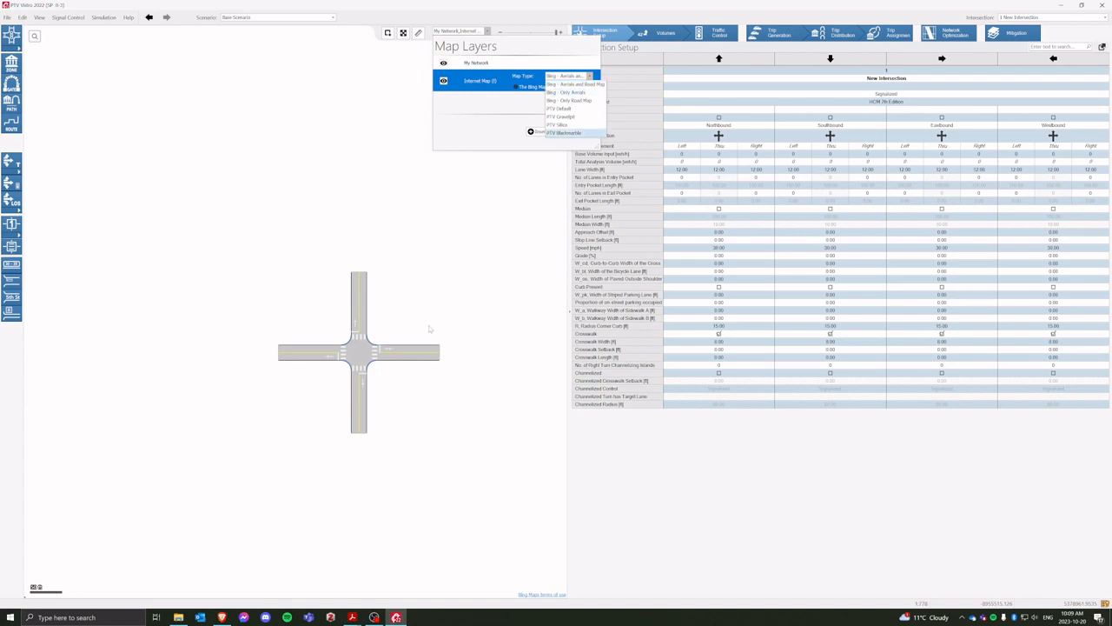
left_click(306, 350)
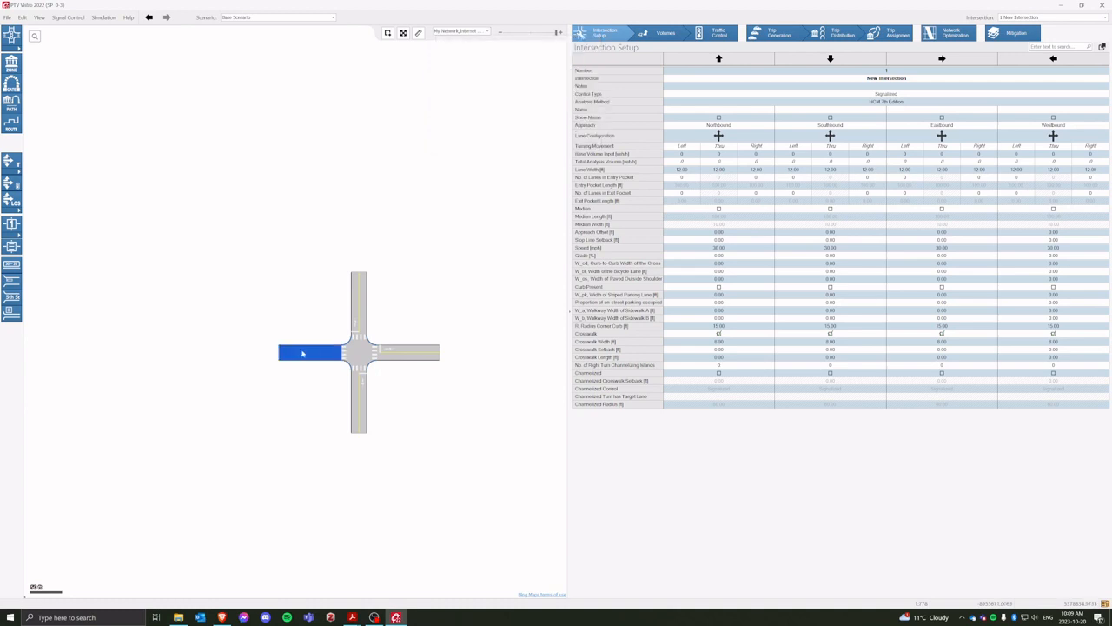
mouse_move(279, 352)
left_mouse_down()
mouse_move(272, 401)
mouse_move(284, 352)
left_mouse_up()
- Set the Internet Map layer's map type back to PTV Default
left_click(487, 33)
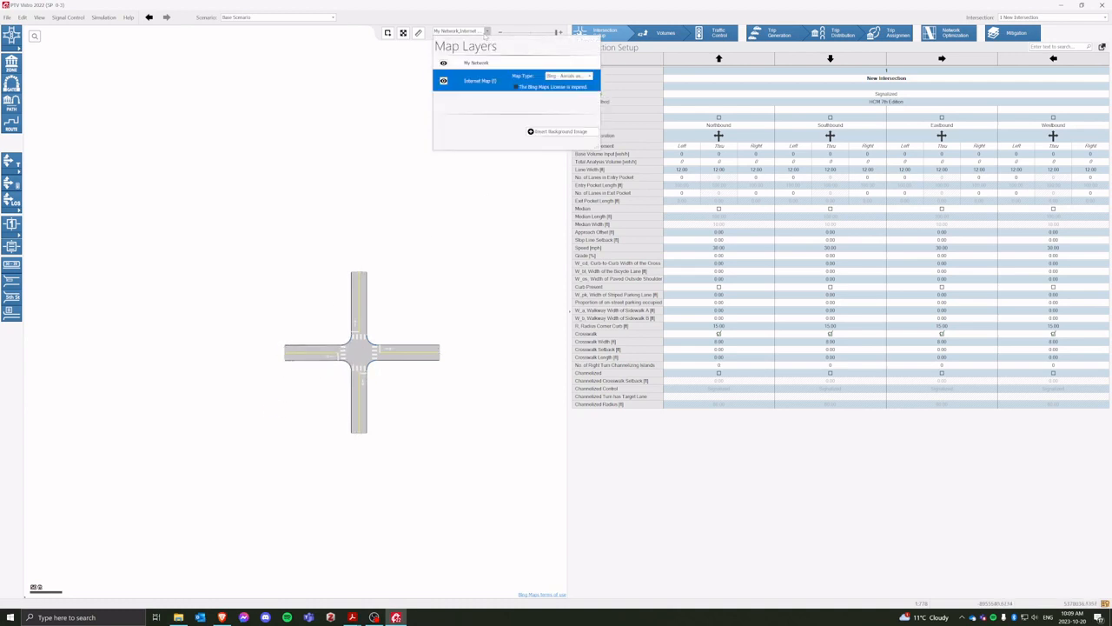
left_click(514, 87)
left_click(571, 76)
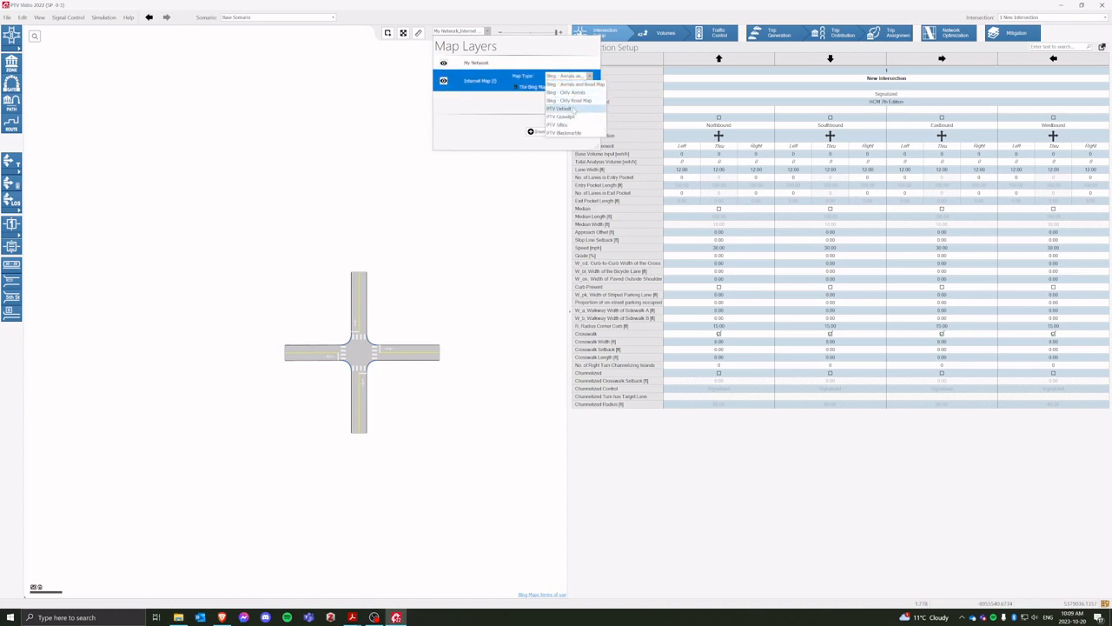
left_click(571, 108)
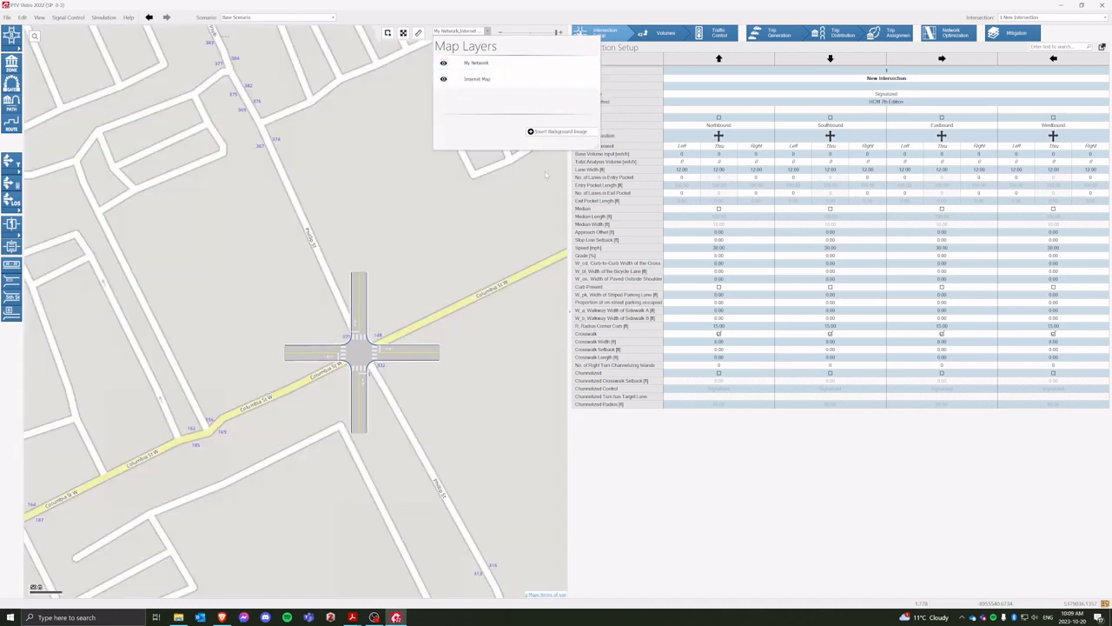
- Stretch the intersection's east leg northeast along Columbia St W, and delete the whole intersection
left_click_drag(440, 352, 512, 276)
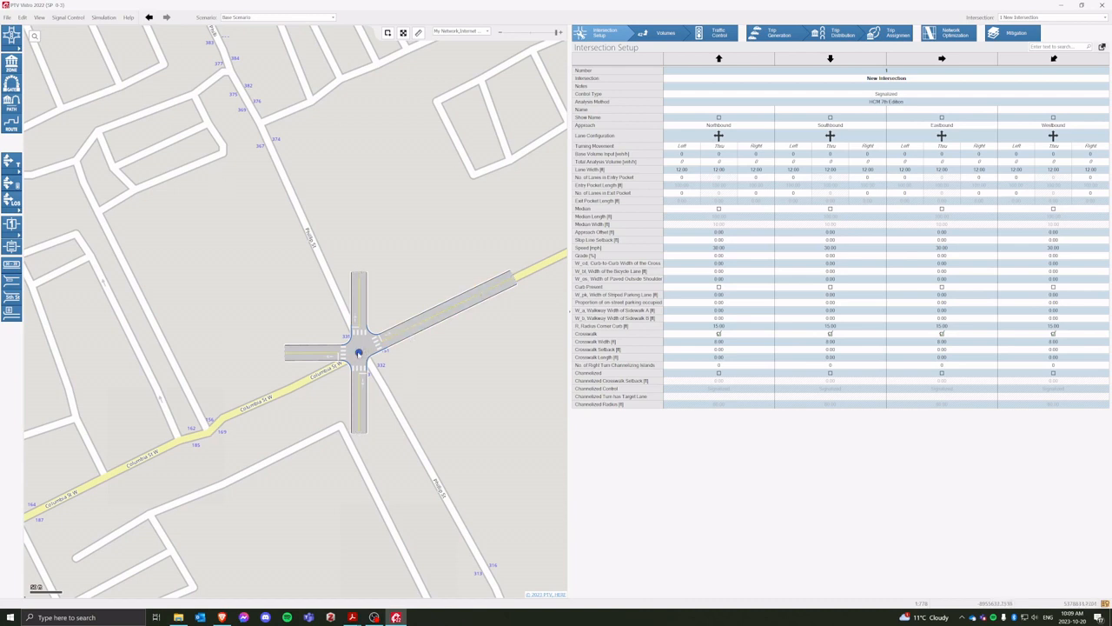
right_click(358, 353)
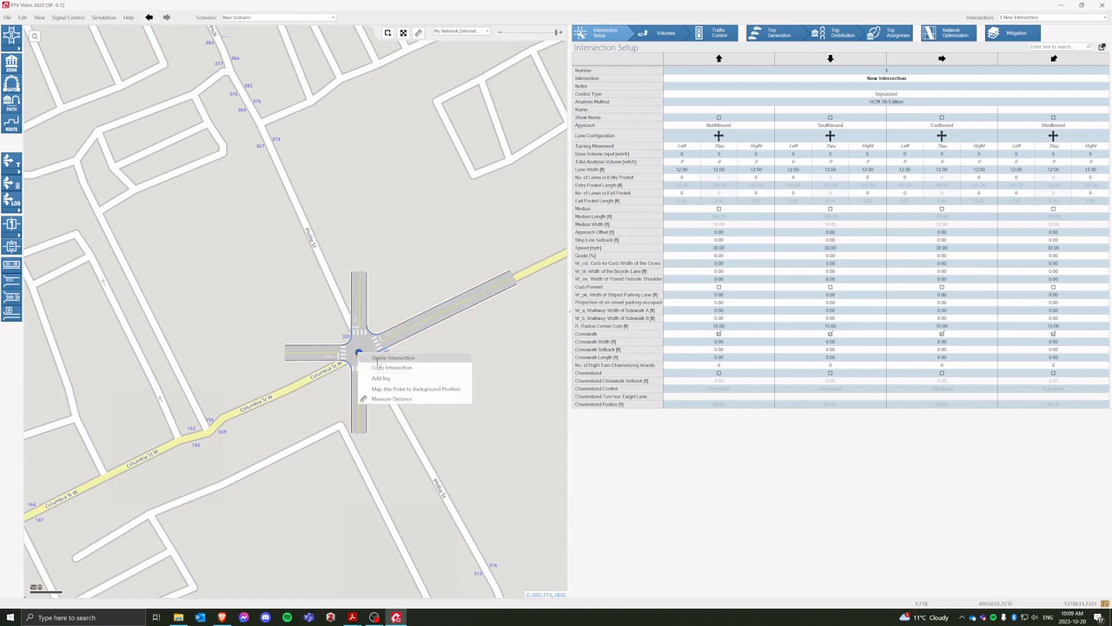
left_click(383, 357)
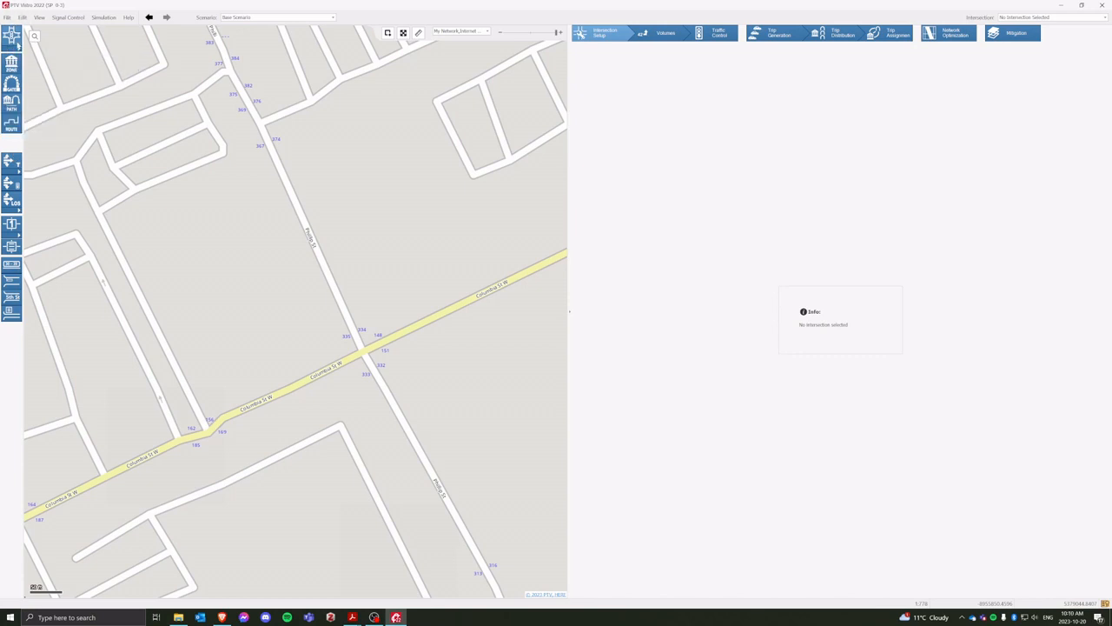
- Insert a new signalized intersection at the crossing of Columbia St W and Phillip St
left_click(19, 47)
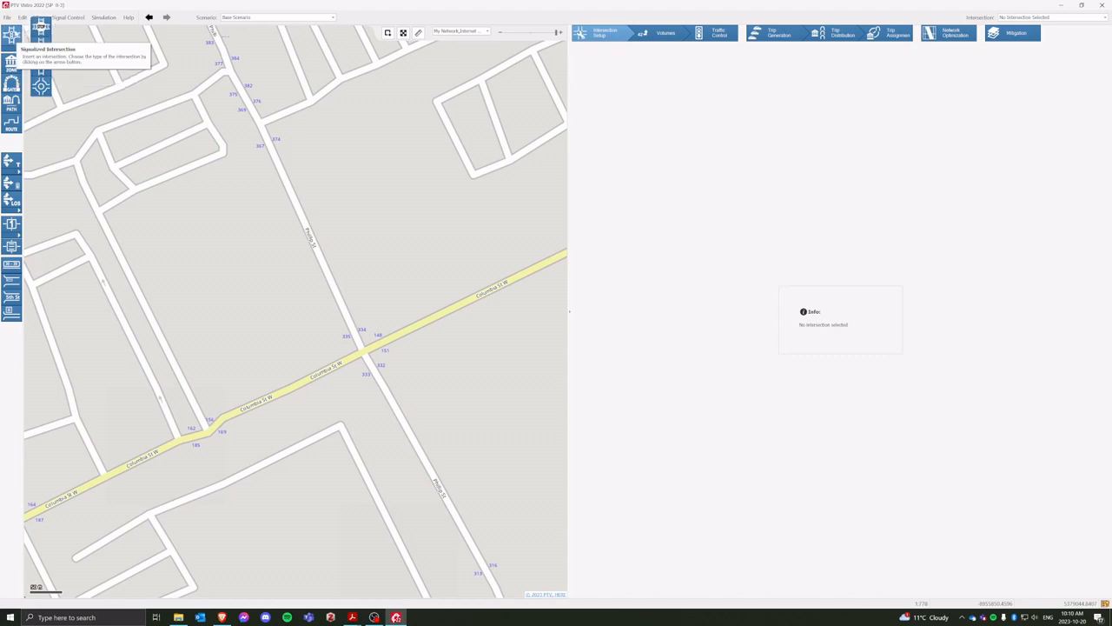
left_click(11, 36)
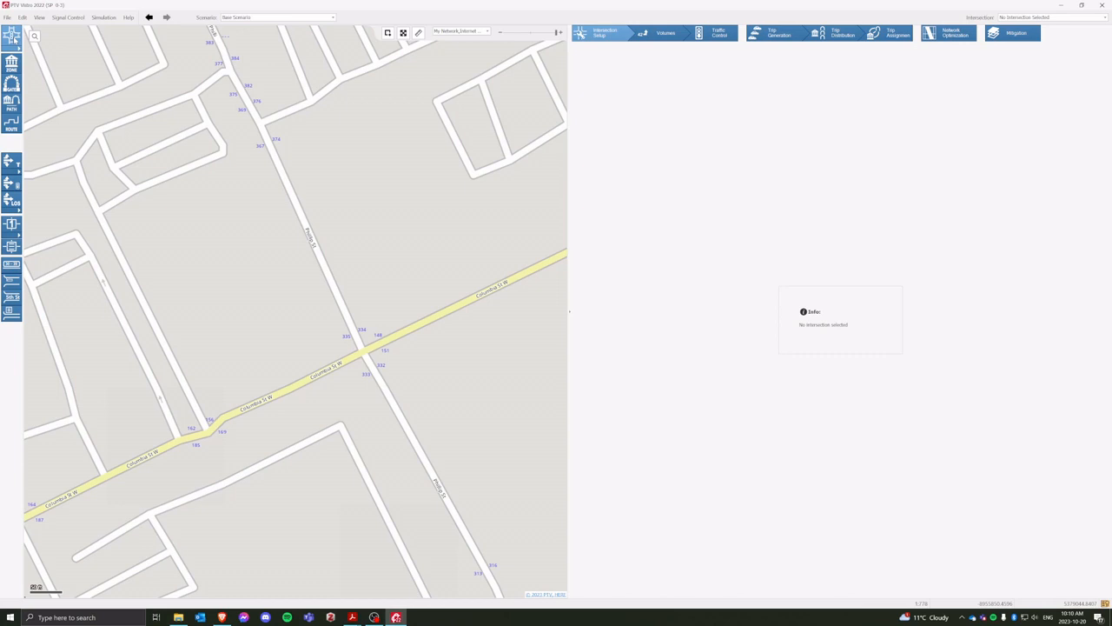
left_click(361, 349)
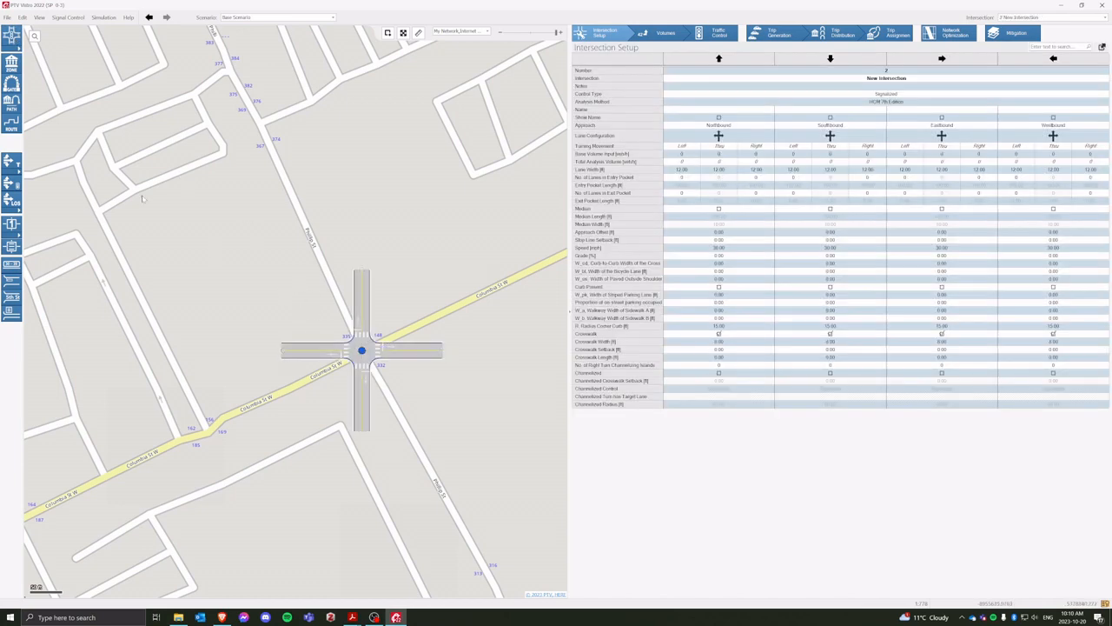
- Insert an all-way stop intersection on Columbia St W, southwest of the signalized intersection
left_click(13, 51)
left_click(41, 46)
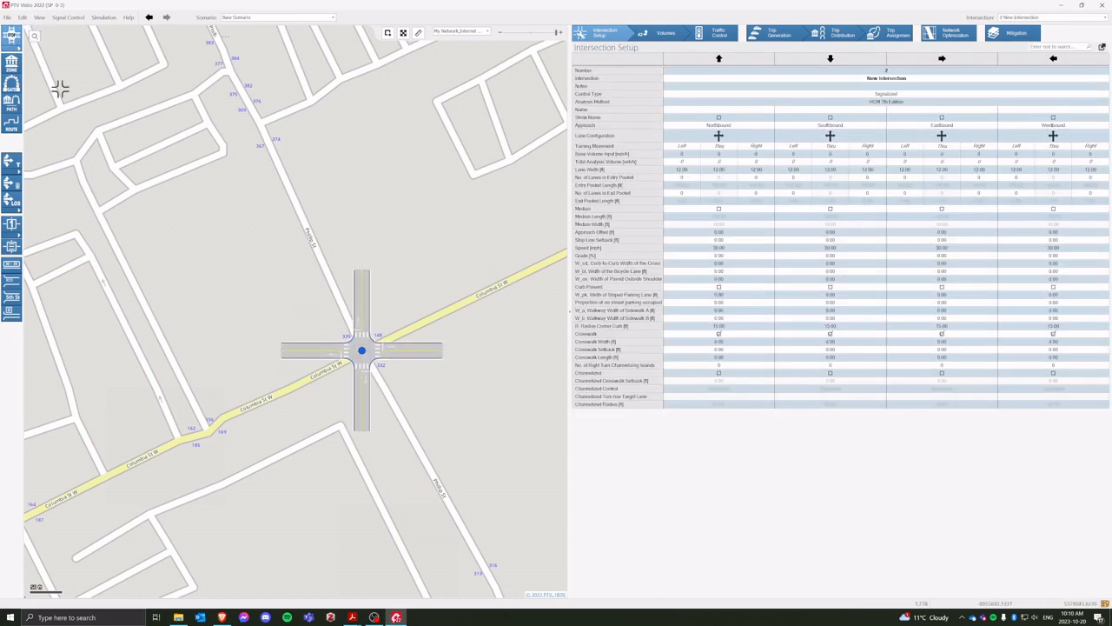
left_click(202, 433)
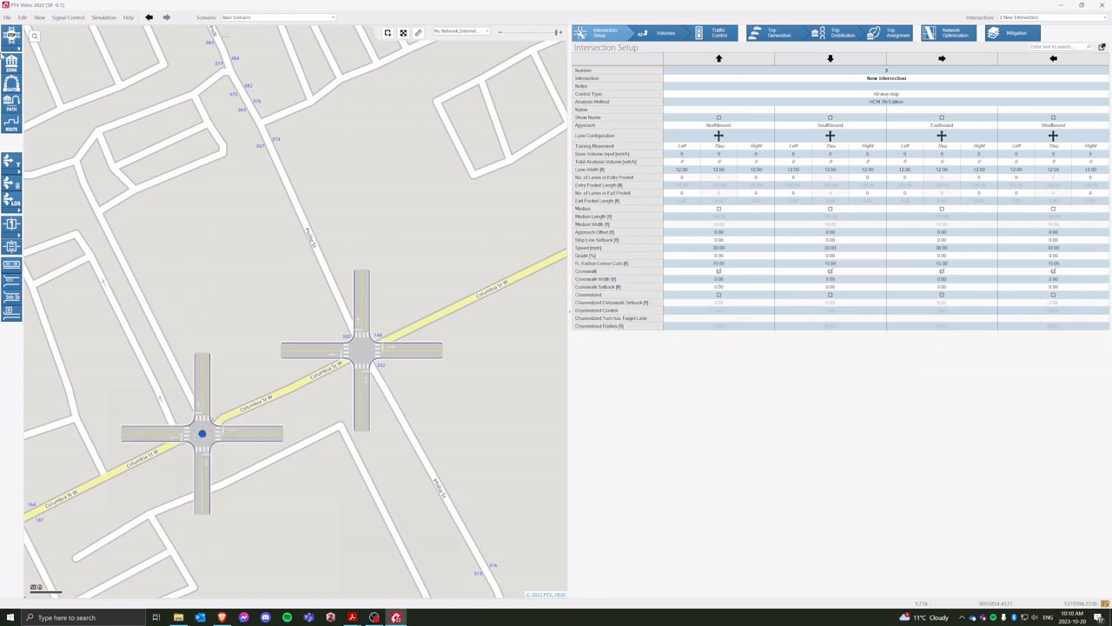
- Insert a roundabout beside Phillip St, north of the signalized intersection
left_click(12, 41)
left_click(40, 85)
left_click(293, 203)
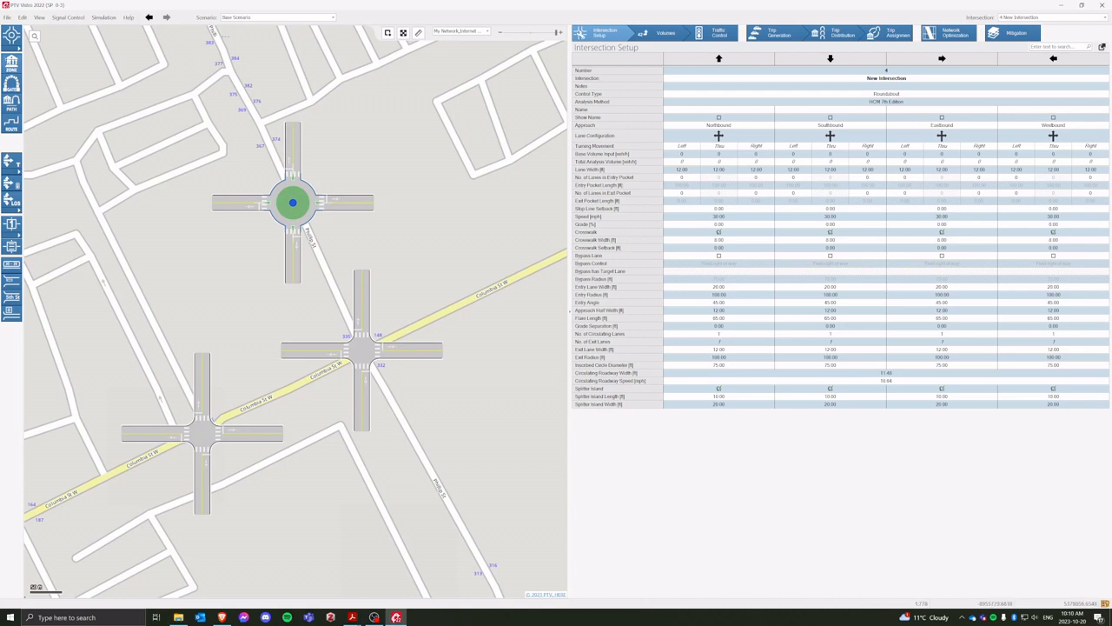
- Delete the roundabout near Phillip St
left_click(14, 45)
left_click(12, 51)
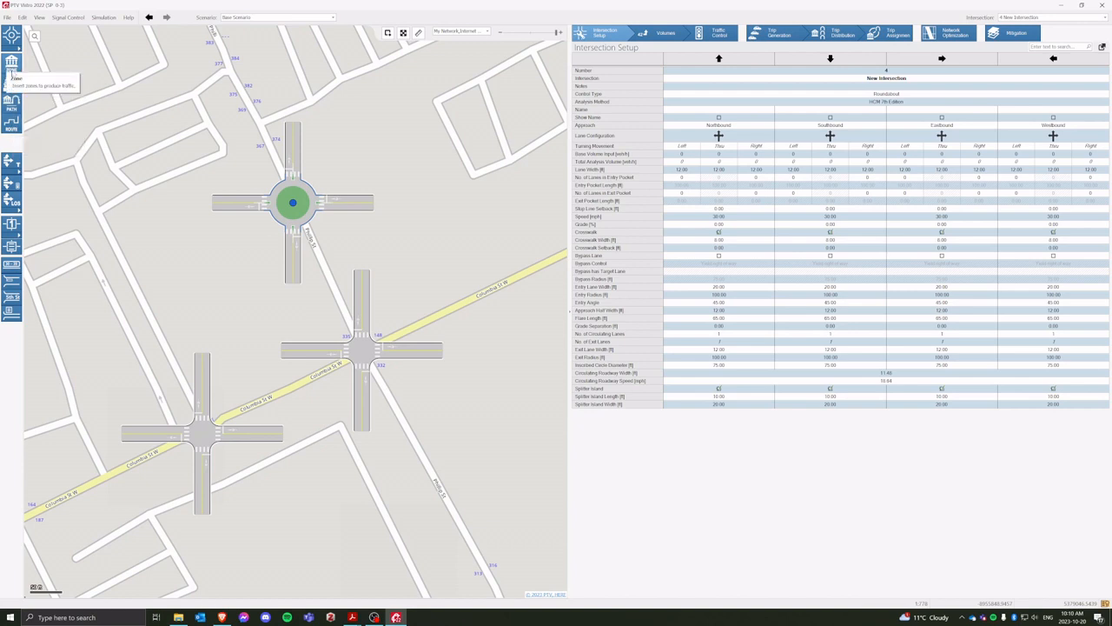
left_click(293, 203)
right_click(293, 203)
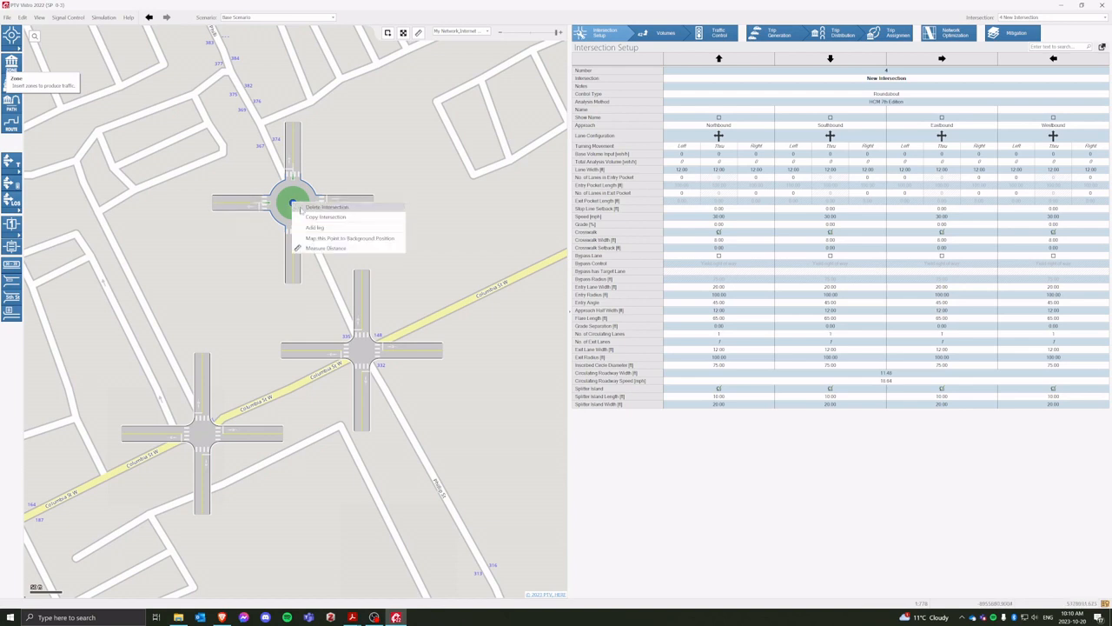
left_click(300, 208)
- Delete the signalized intersection at Phillip St and the all-way stop intersection on Columbia St W
left_click(361, 351)
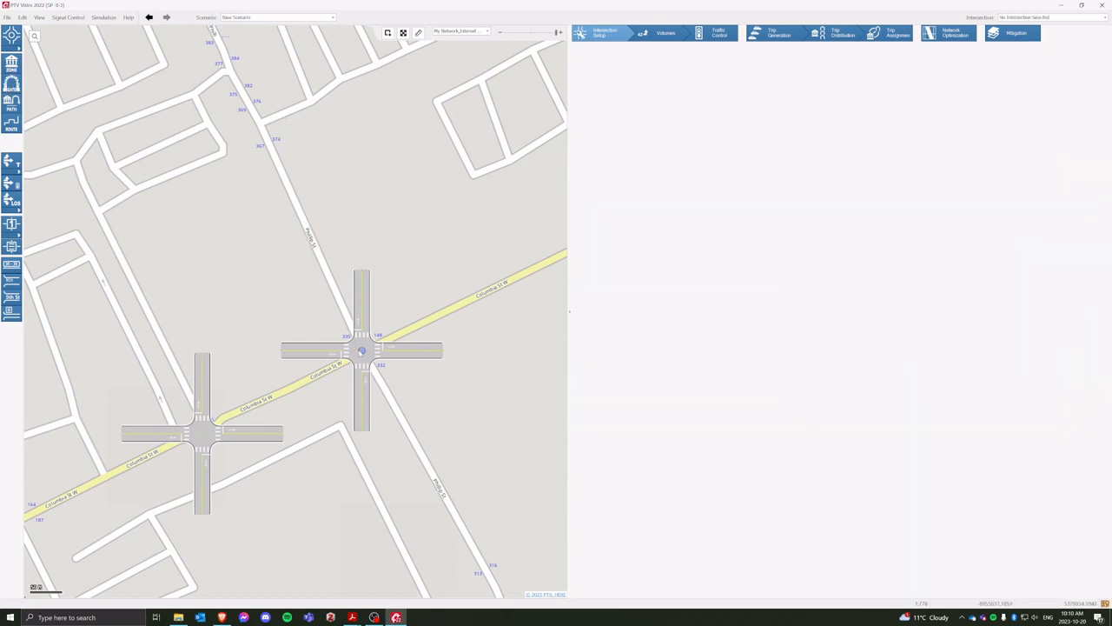
right_click(361, 352)
left_click(391, 356)
left_click(202, 433)
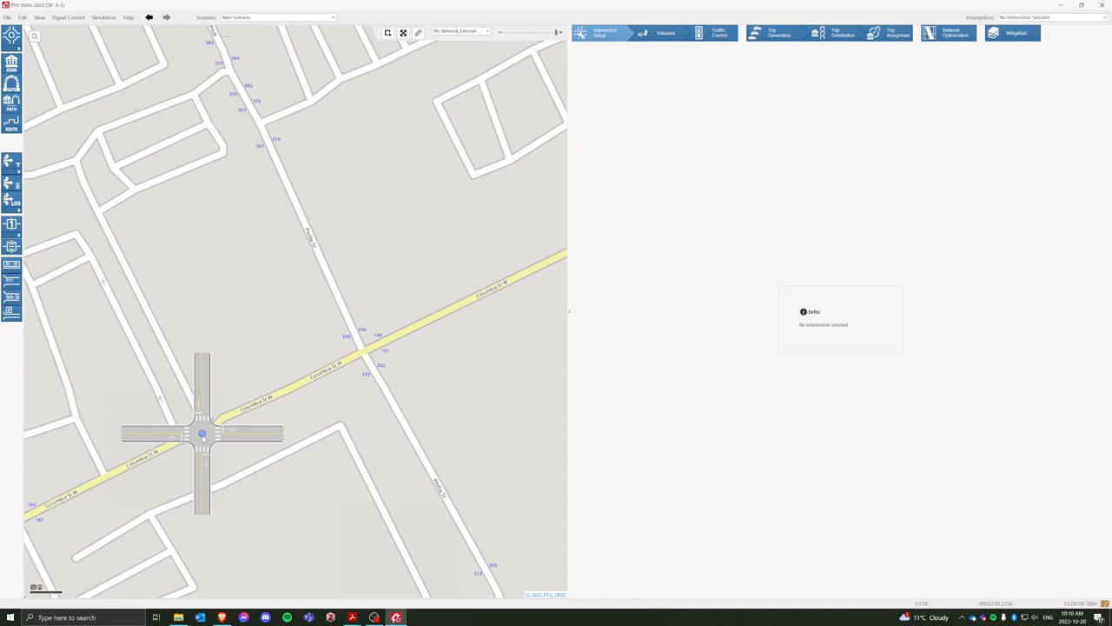
right_click(202, 432)
left_click(222, 441)
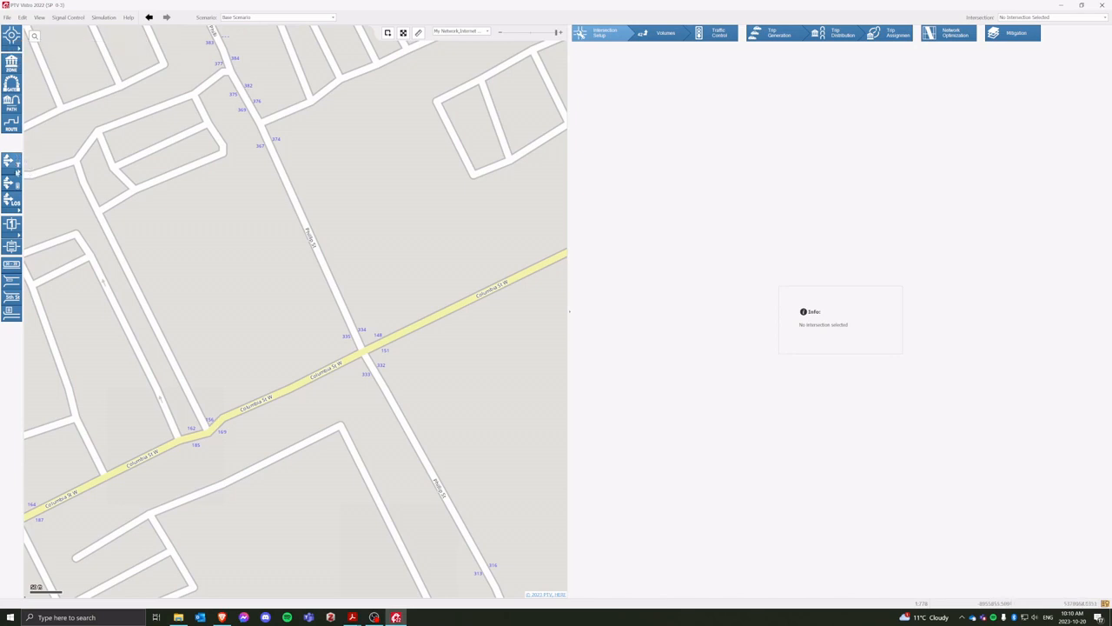
- Insert a signalized intersection where Columbia St W crosses Phillip St
left_click(19, 50)
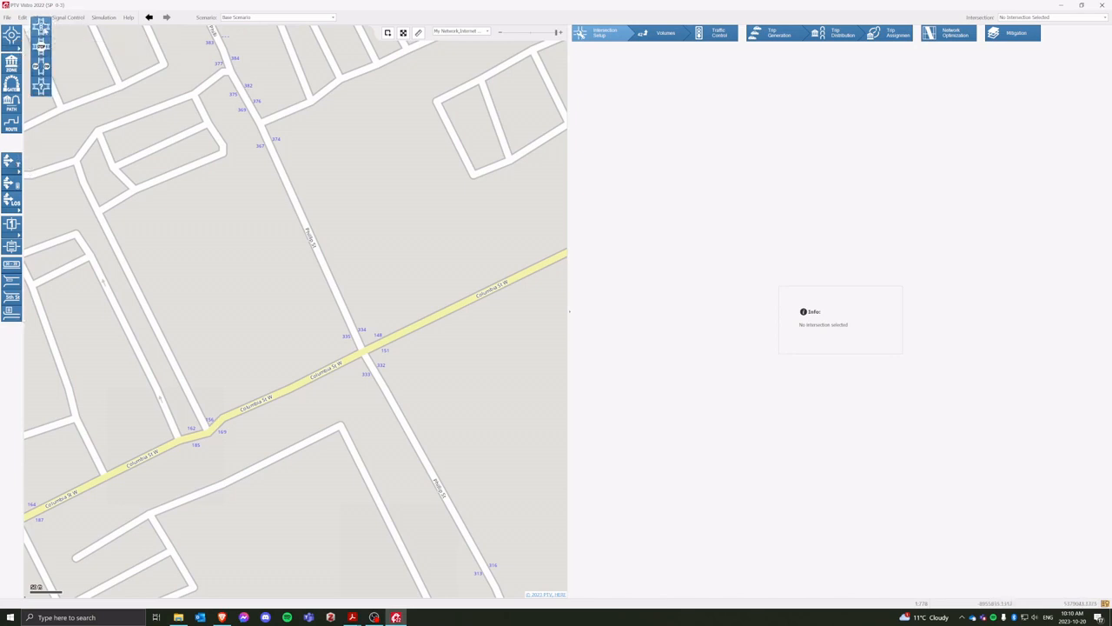
left_click(40, 28)
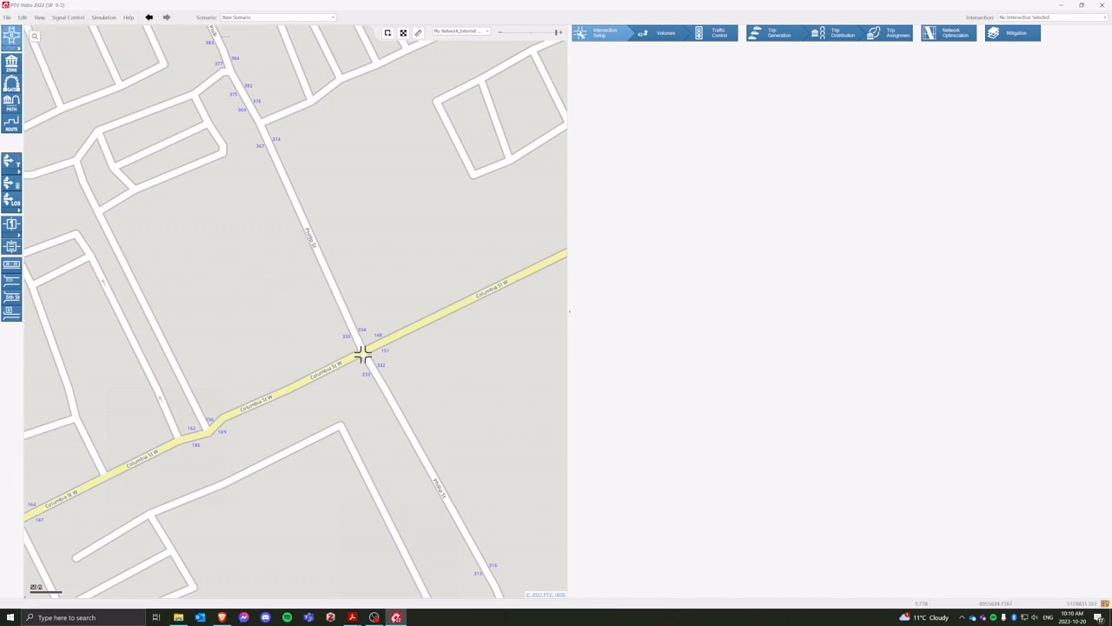
left_click(363, 354)
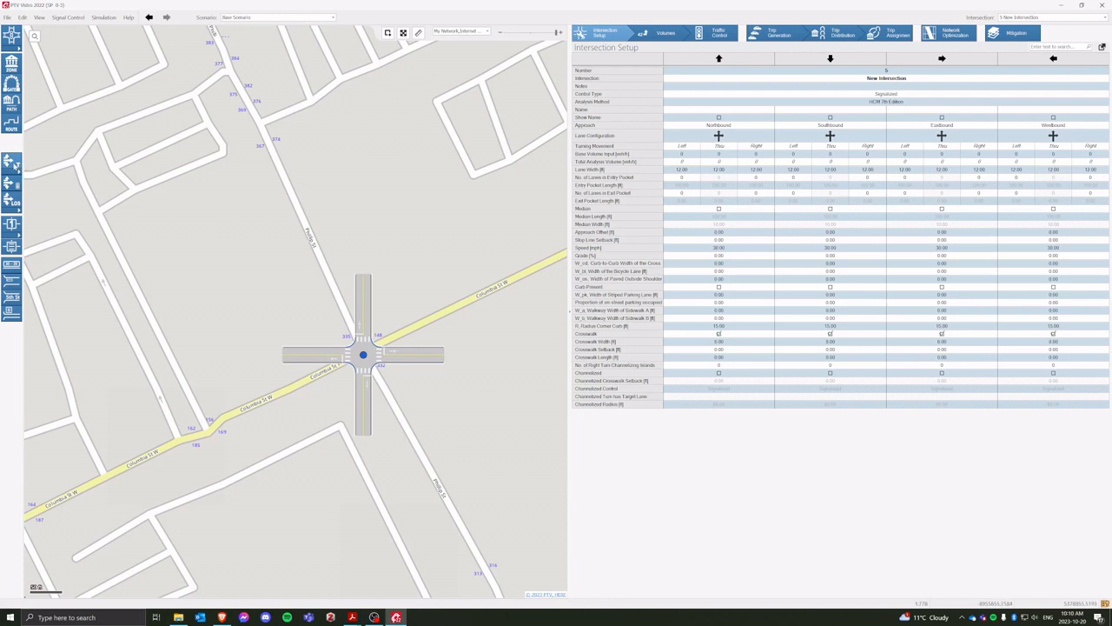
- Try the map display options for turning movement arrows and volume labels at the intersection
left_click(12, 162)
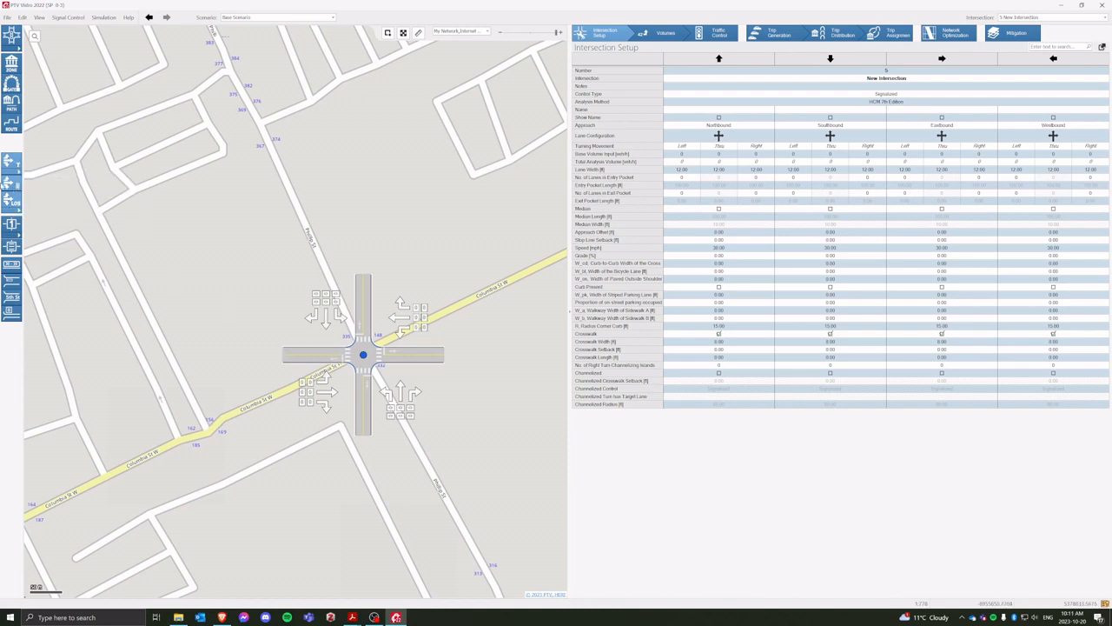
left_click(10, 163)
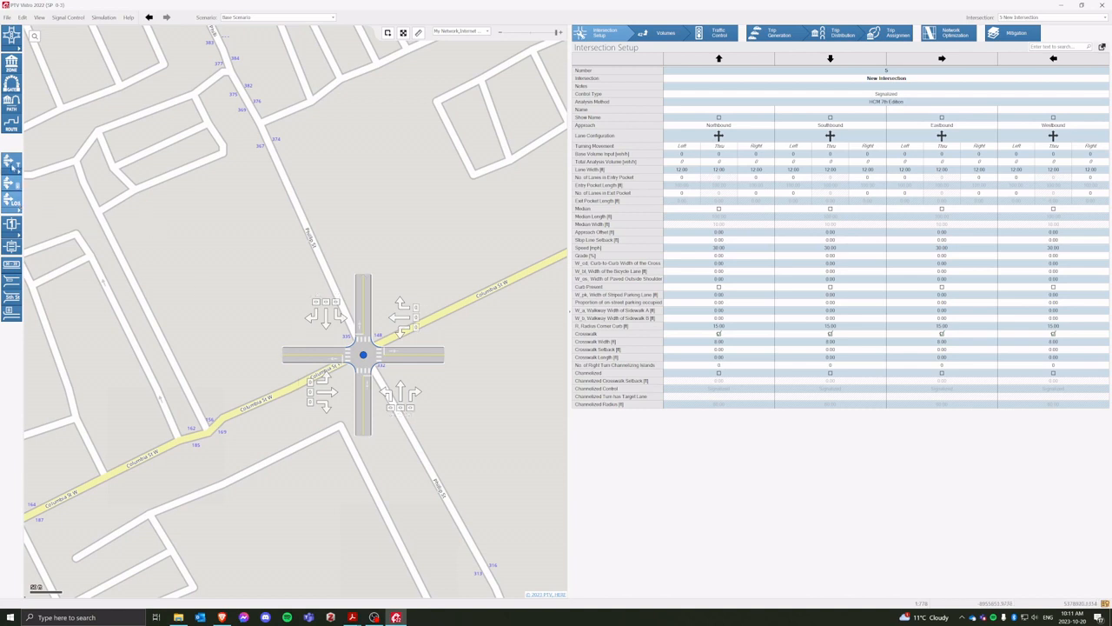
left_click(10, 182)
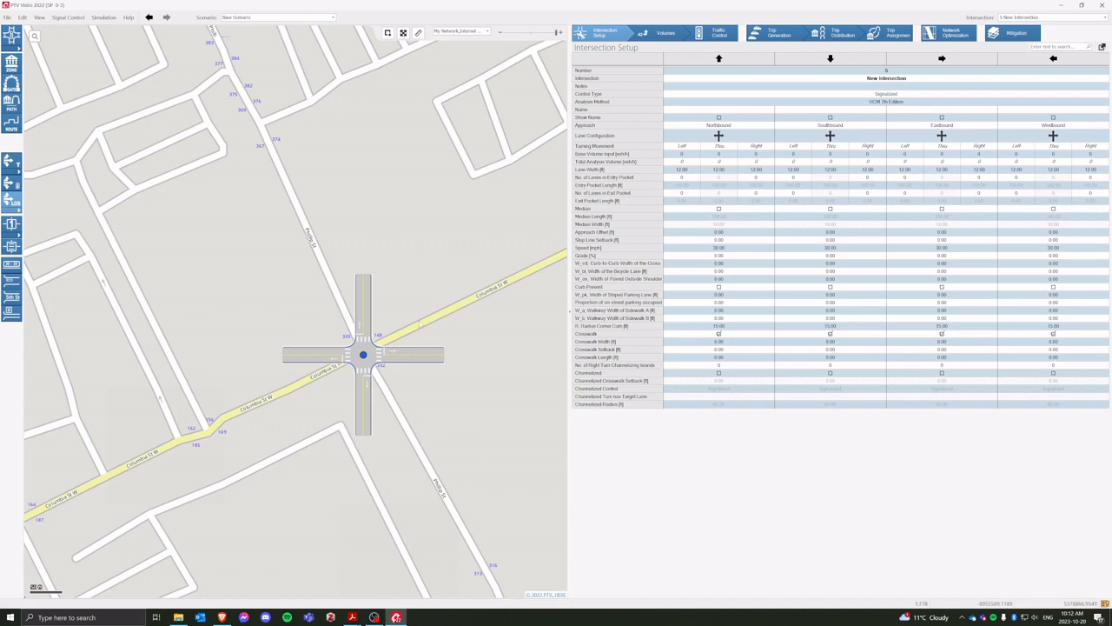
- Delete the signalized intersection at Columbia St W and Phillip St
right_click(368, 358)
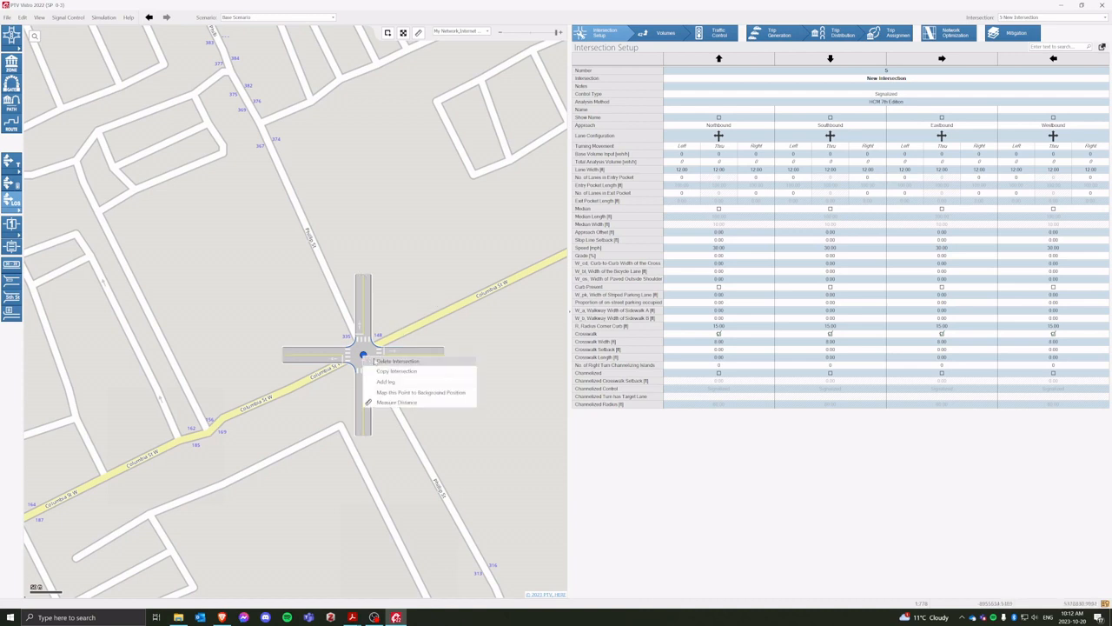
left_click(395, 361)
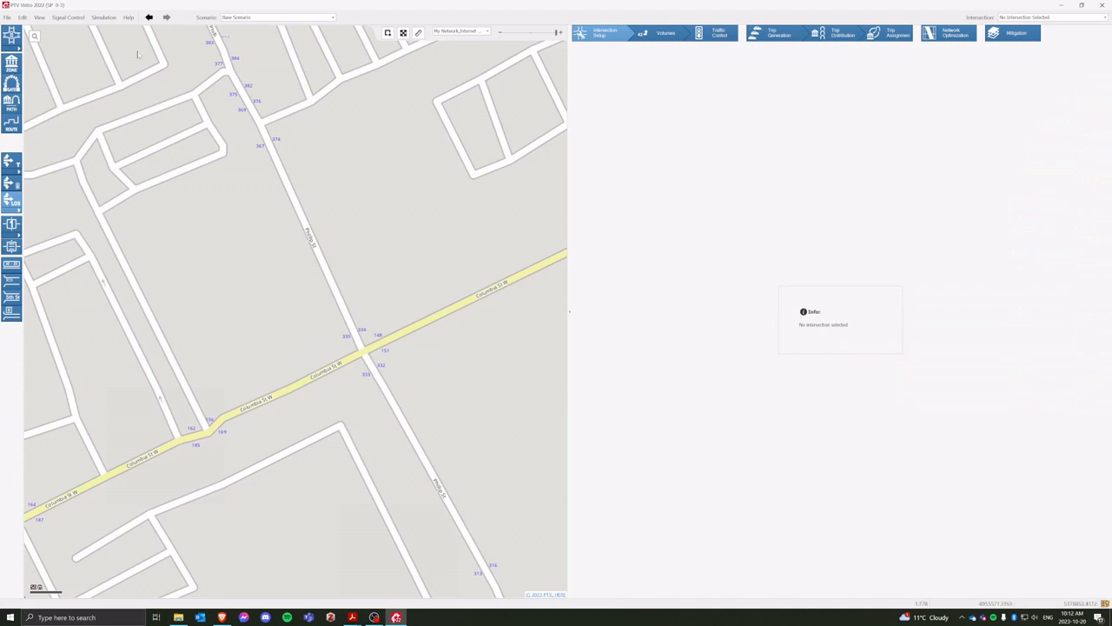
left_click(7, 17)
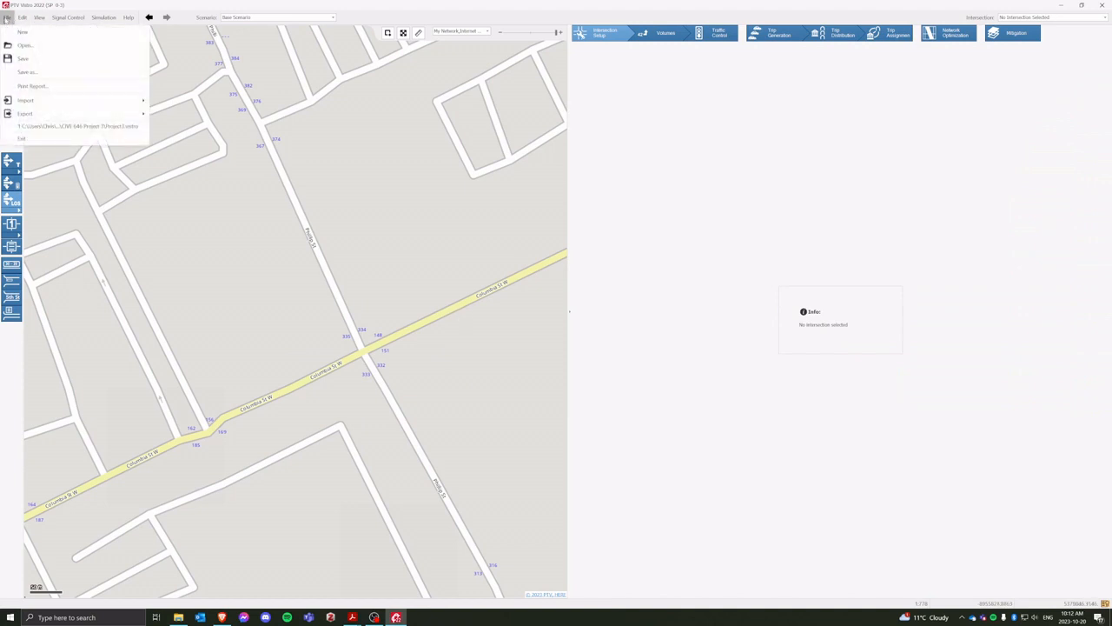
mouse_move(22, 18)
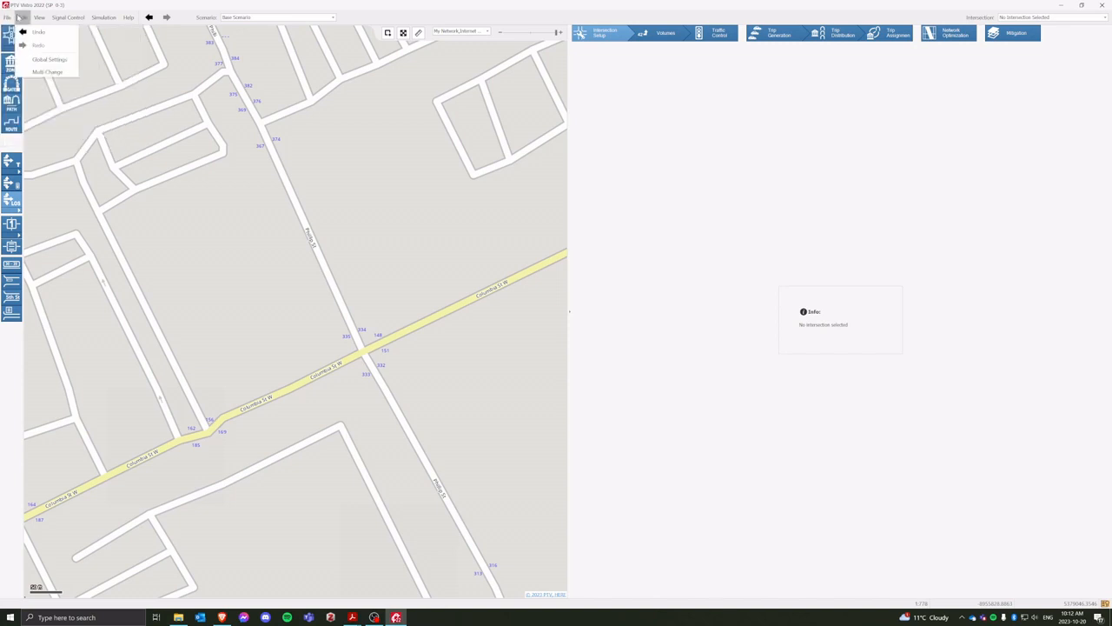
left_click(50, 59)
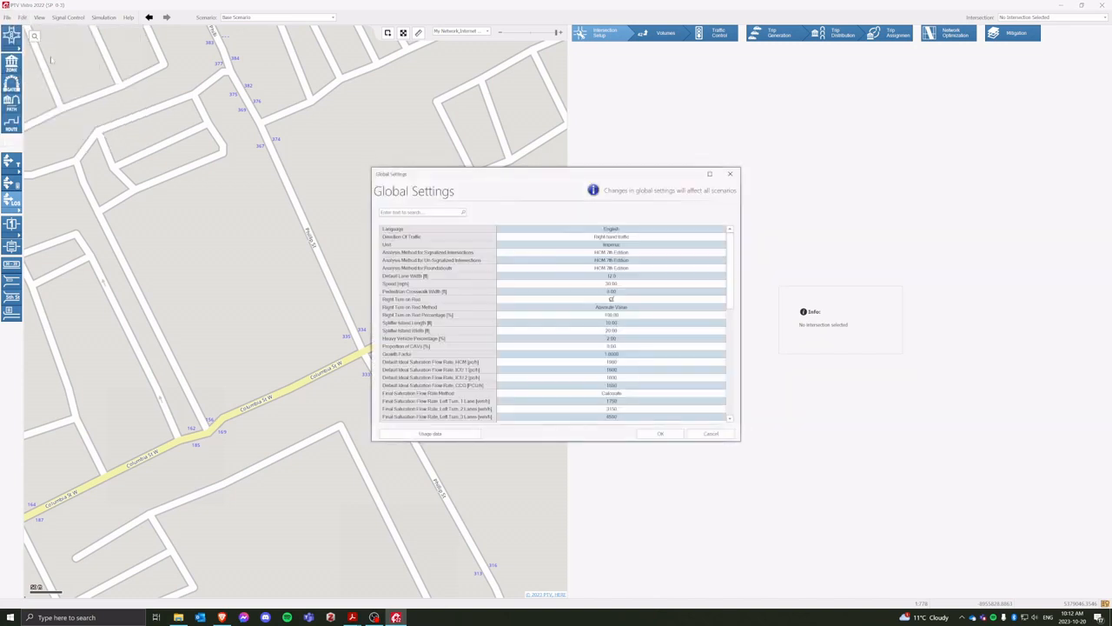
left_click_drag(480, 179, 415, 174)
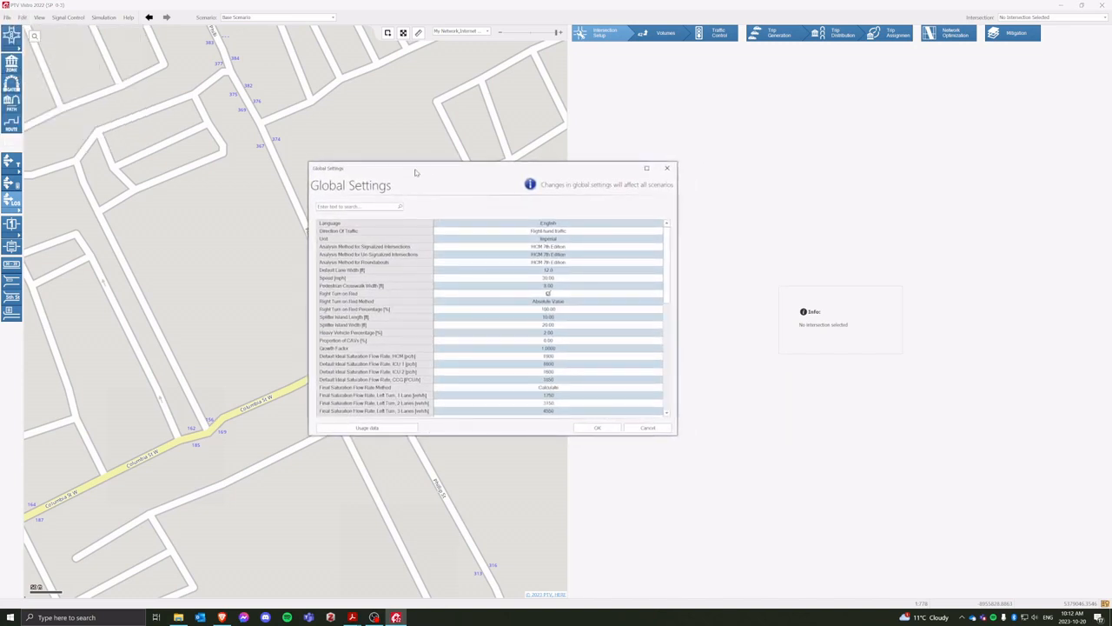
key("Escape")
- Set the unit in the global settings to Metric, review the remaining defaults and apply the change
left_click(22, 18)
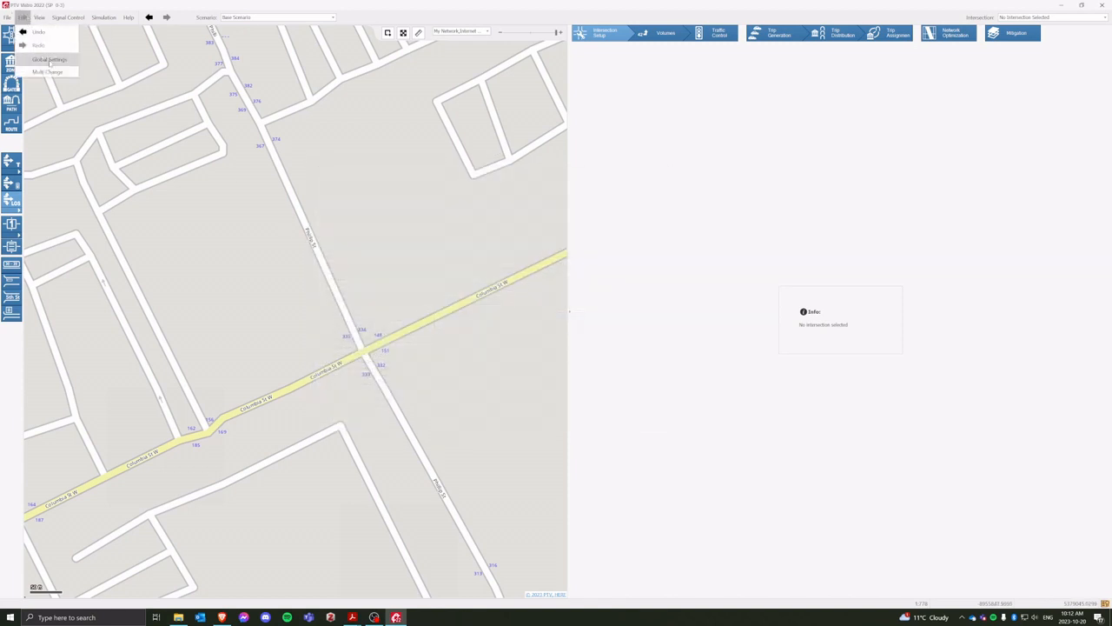
left_click(50, 59)
left_click_drag(459, 173, 222, 154)
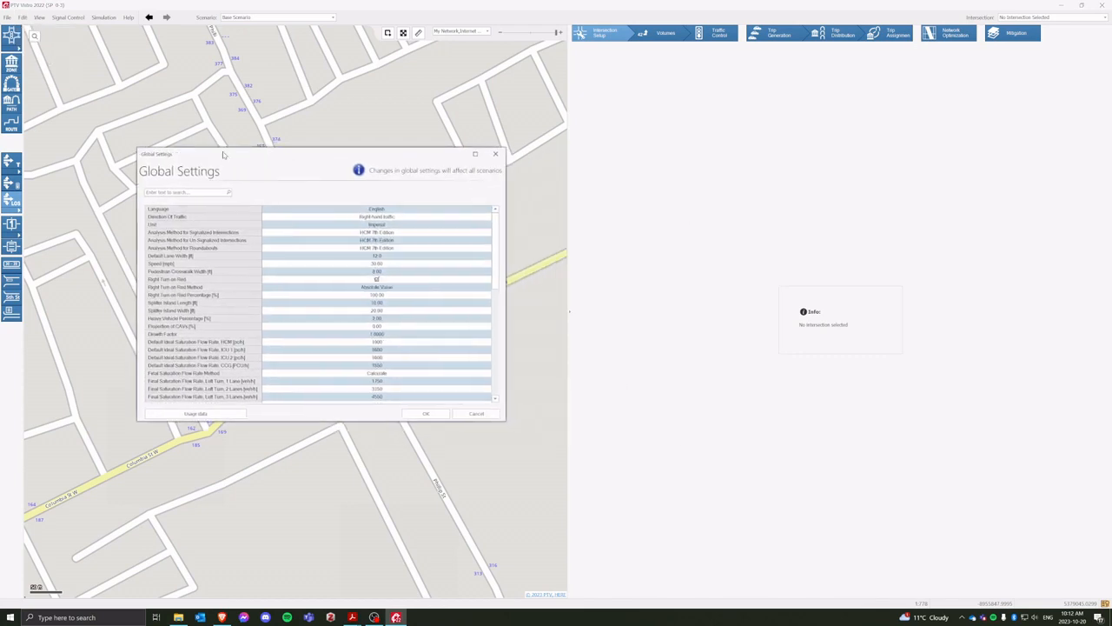
left_click(324, 226)
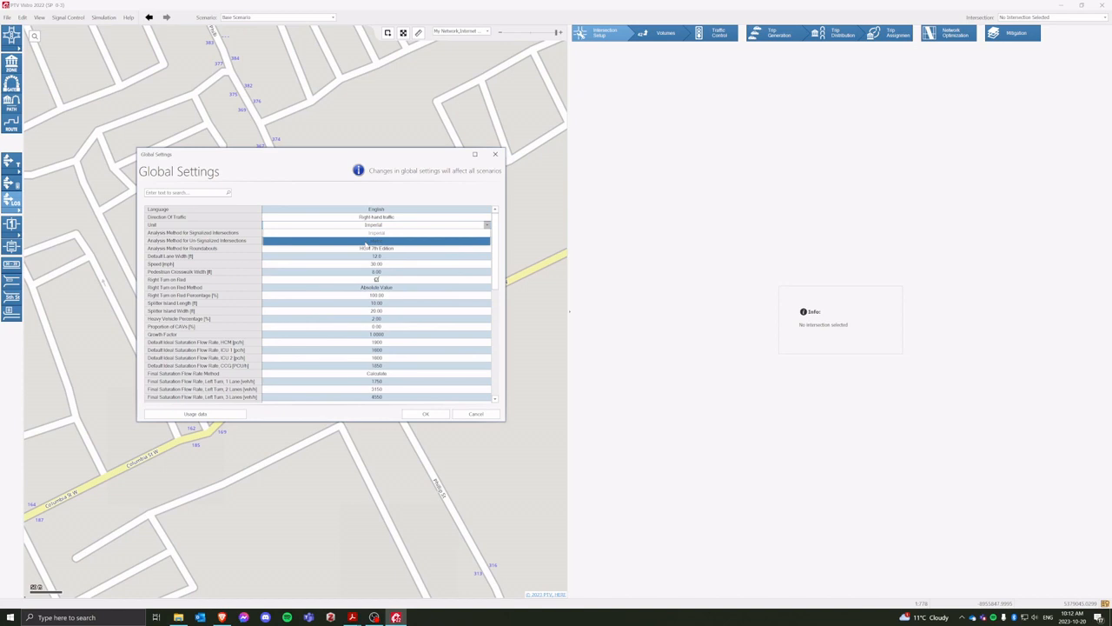
left_click(366, 241)
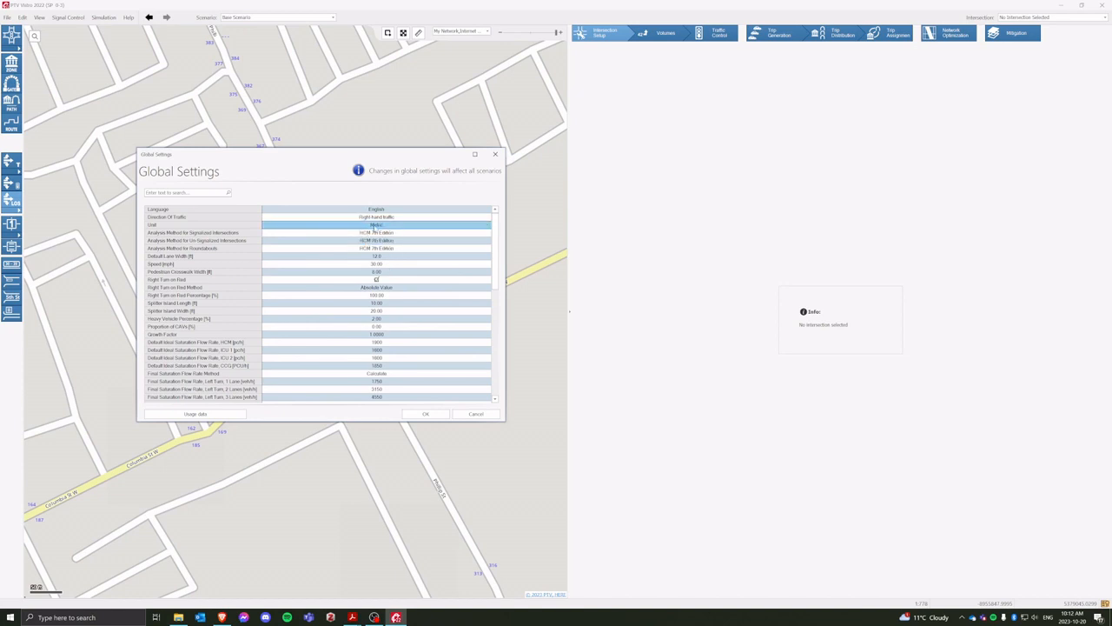
left_click_drag(496, 247, 501, 353)
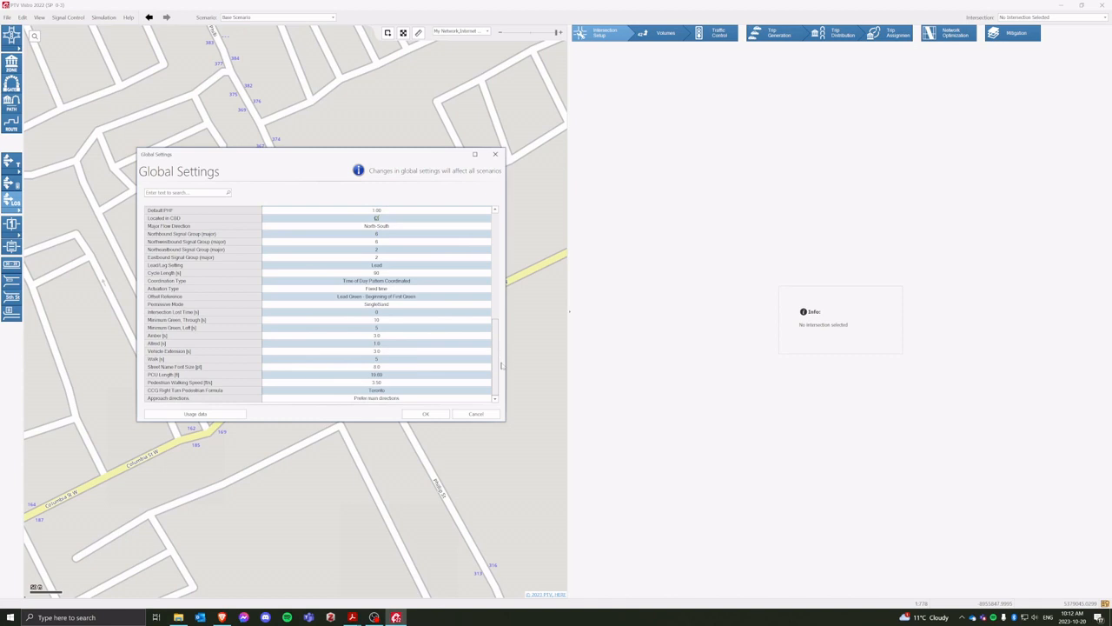
left_click_drag(501, 365, 510, 237)
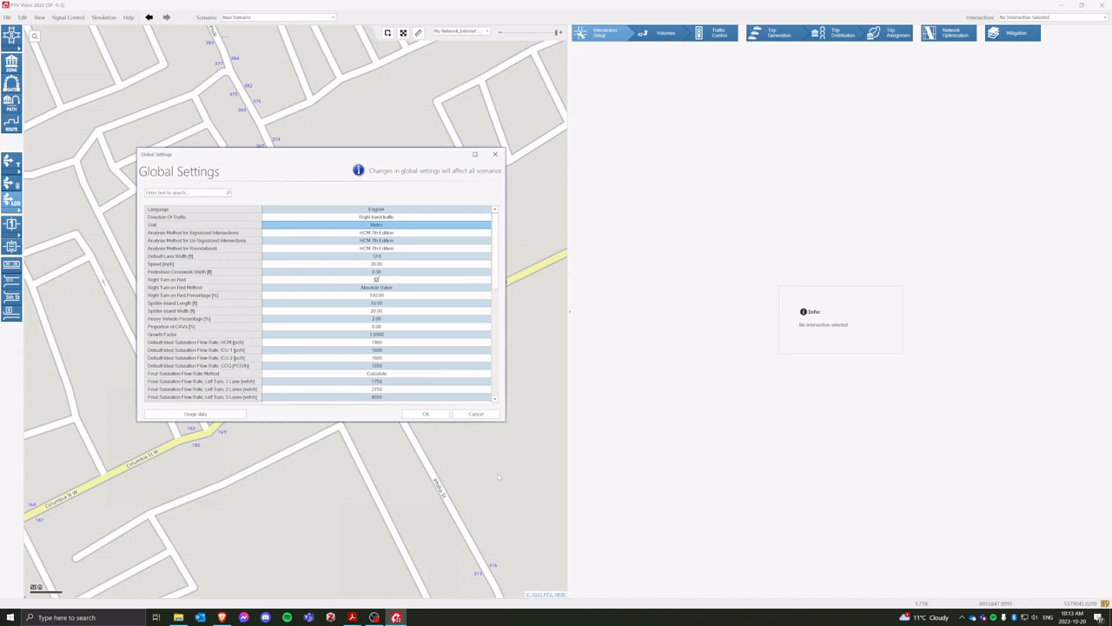
left_click(439, 415)
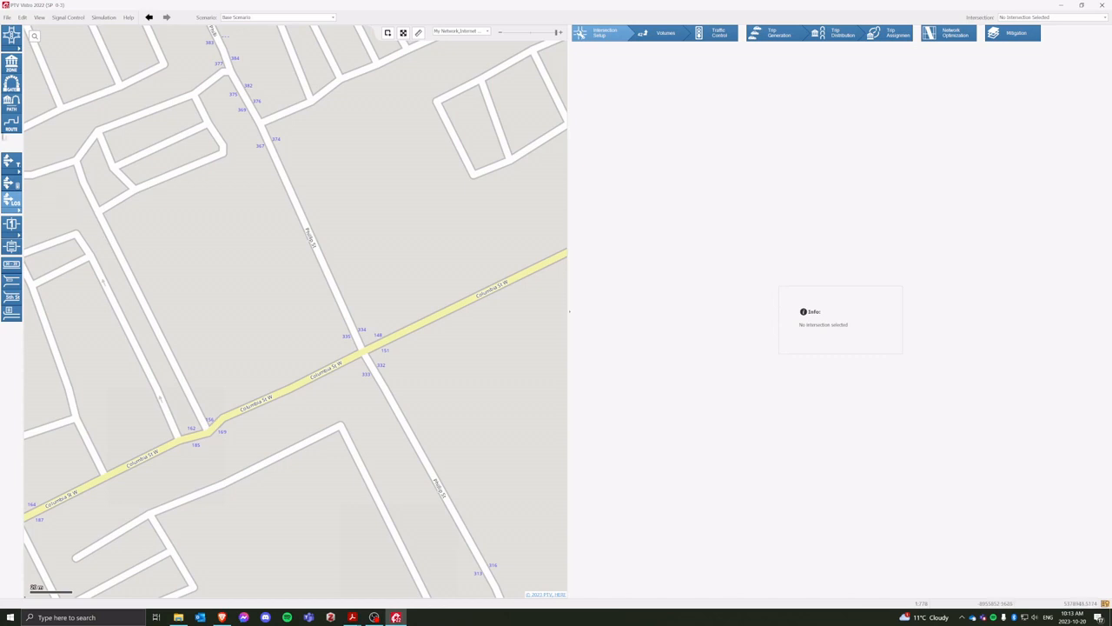
- Insert a signalized intersection at Columbia St W and Phillip St and centre its node on the street crossing
left_click(12, 36)
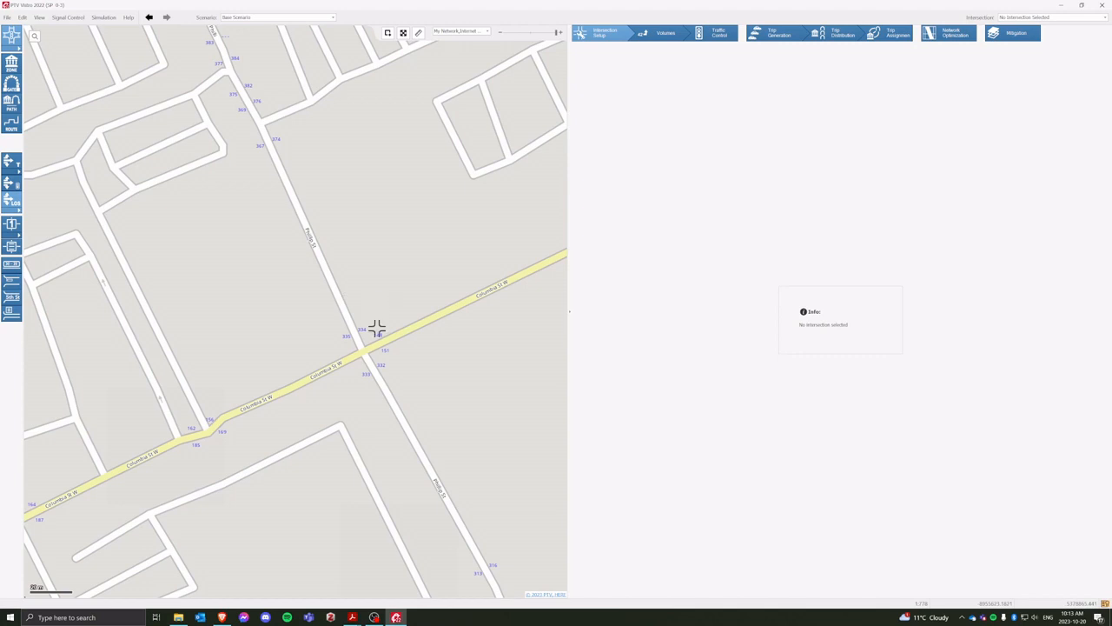
left_click(364, 351)
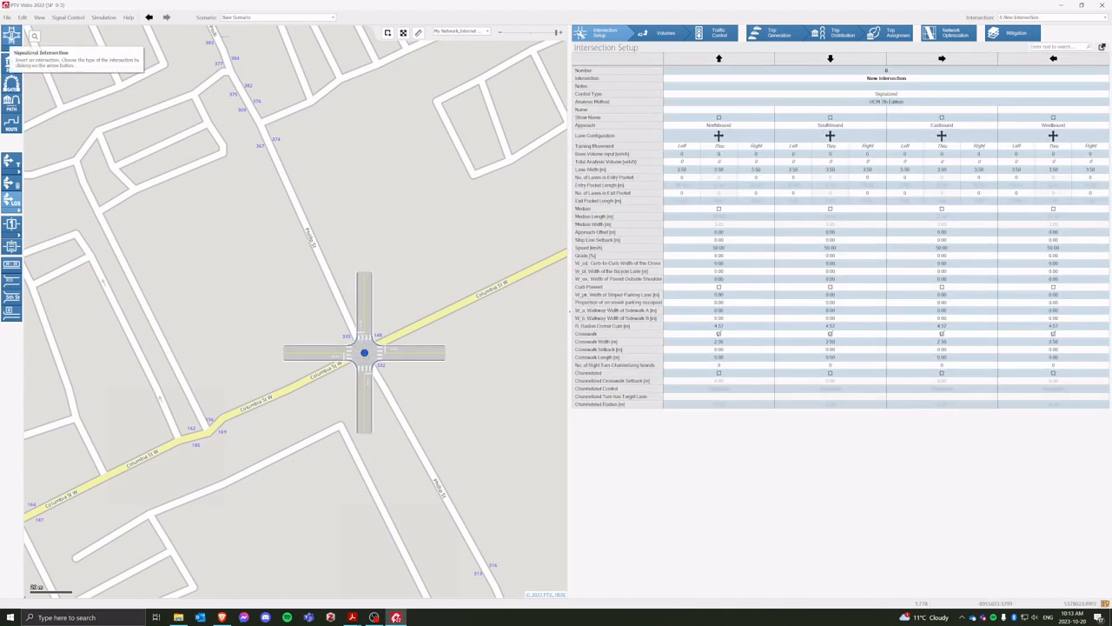
left_click(11, 35)
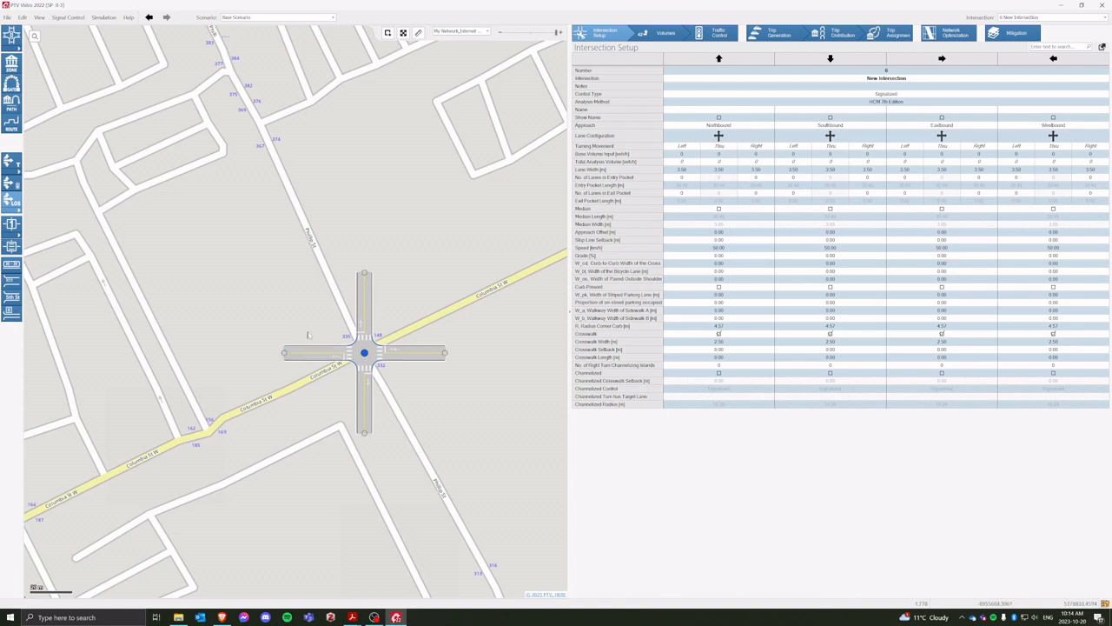
mouse_move(365, 353)
left_mouse_down()
mouse_move(259, 402)
mouse_move(434, 269)
mouse_move(198, 461)
mouse_move(444, 318)
mouse_move(218, 466)
mouse_move(388, 330)
mouse_move(362, 354)
left_mouse_up()
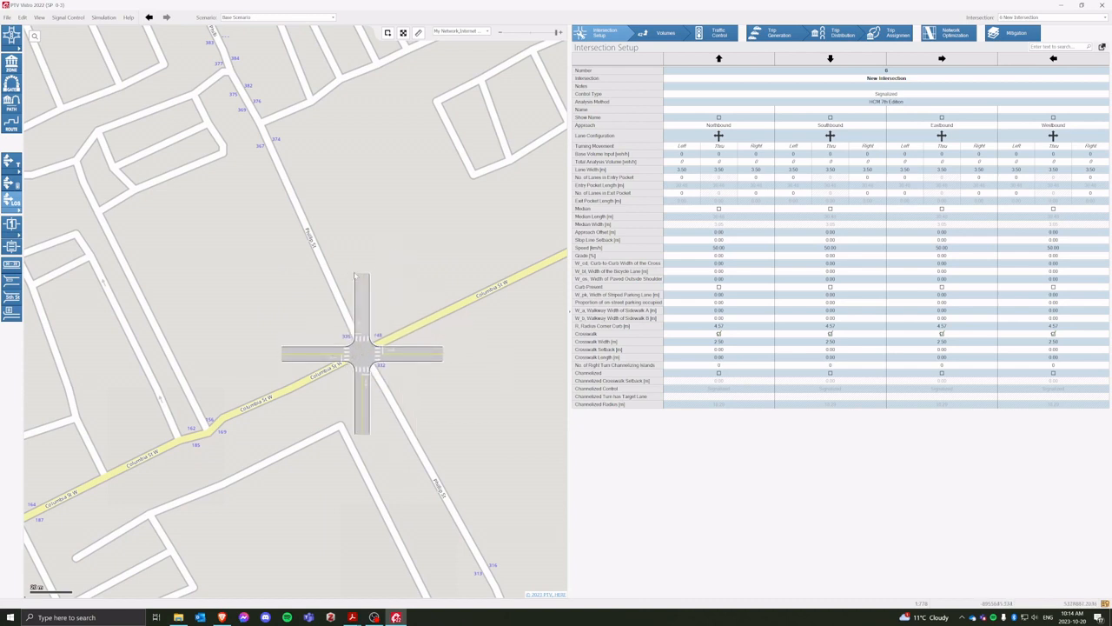
- Extend and align the four intersection legs along Phillip St and Columbia St W on the background map
left_click_drag(362, 276, 275, 156)
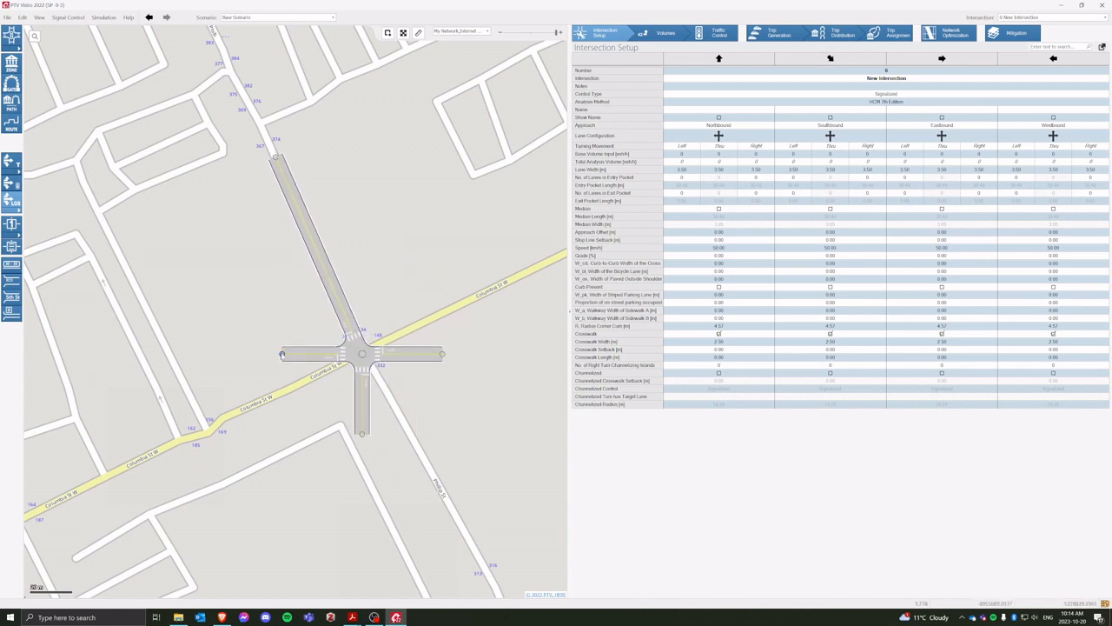
left_click(291, 354)
left_click_drag(291, 354, 140, 460)
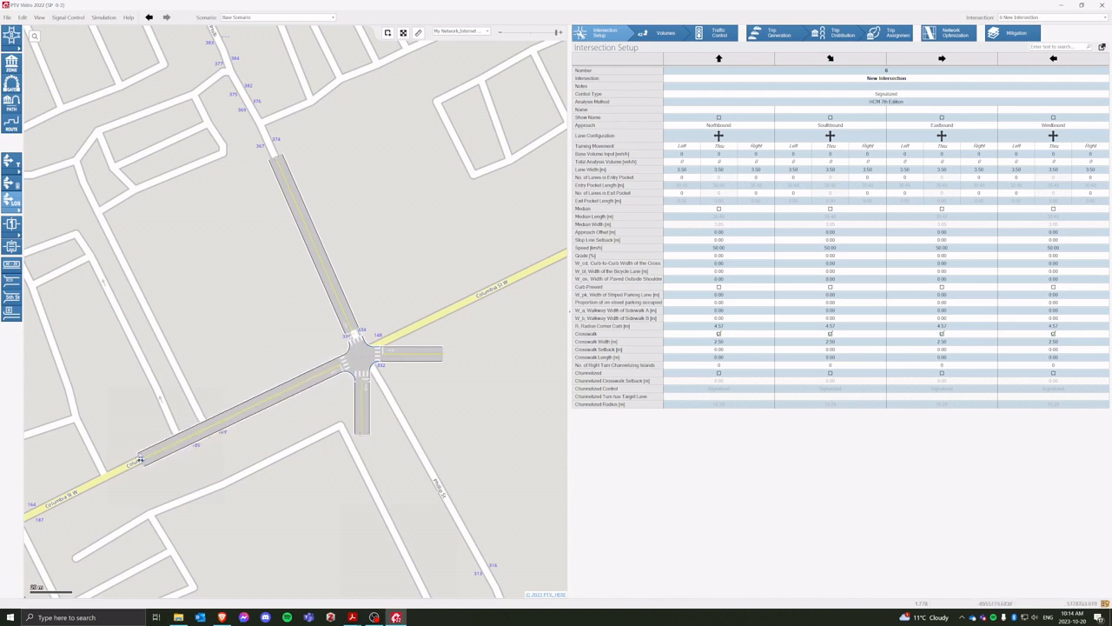
left_click_drag(443, 354, 557, 259)
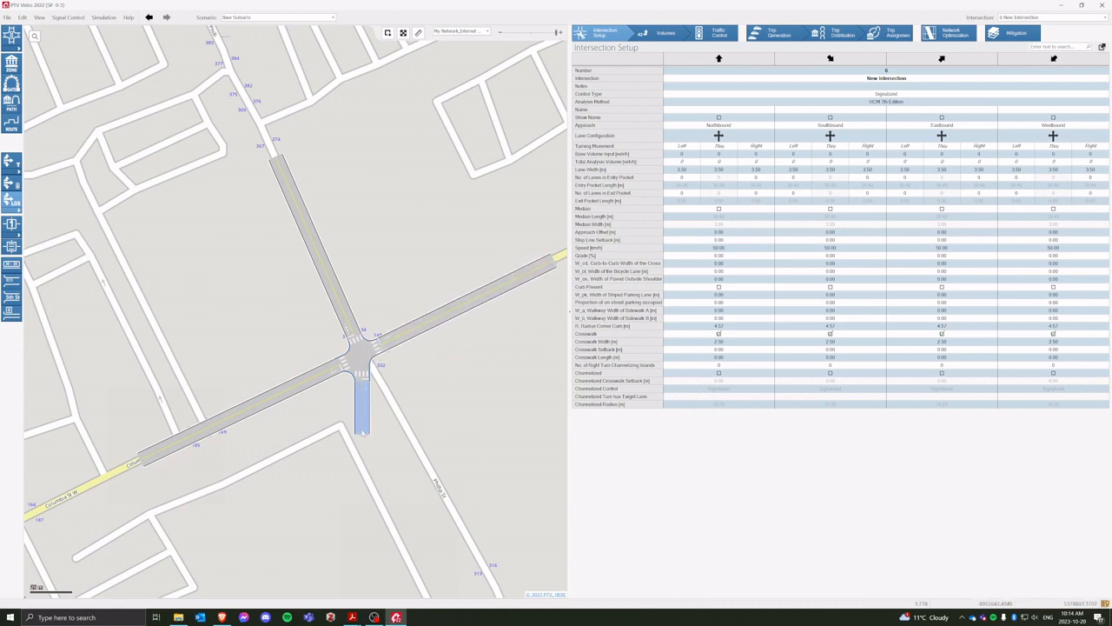
left_click_drag(365, 427, 439, 491)
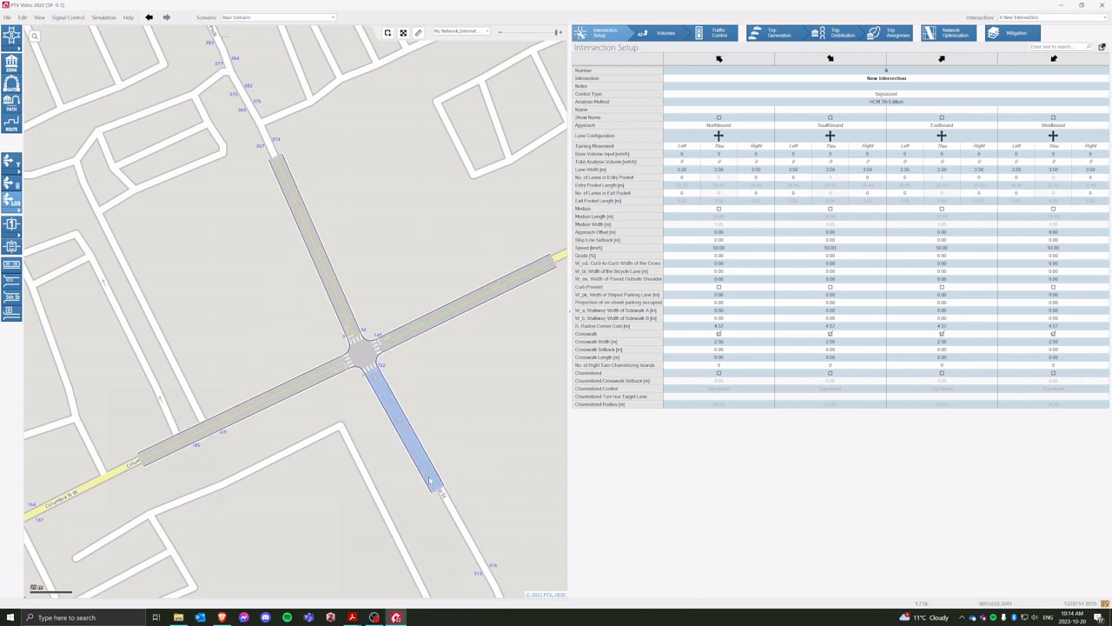
left_click(414, 447)
left_click_drag(439, 491, 458, 512)
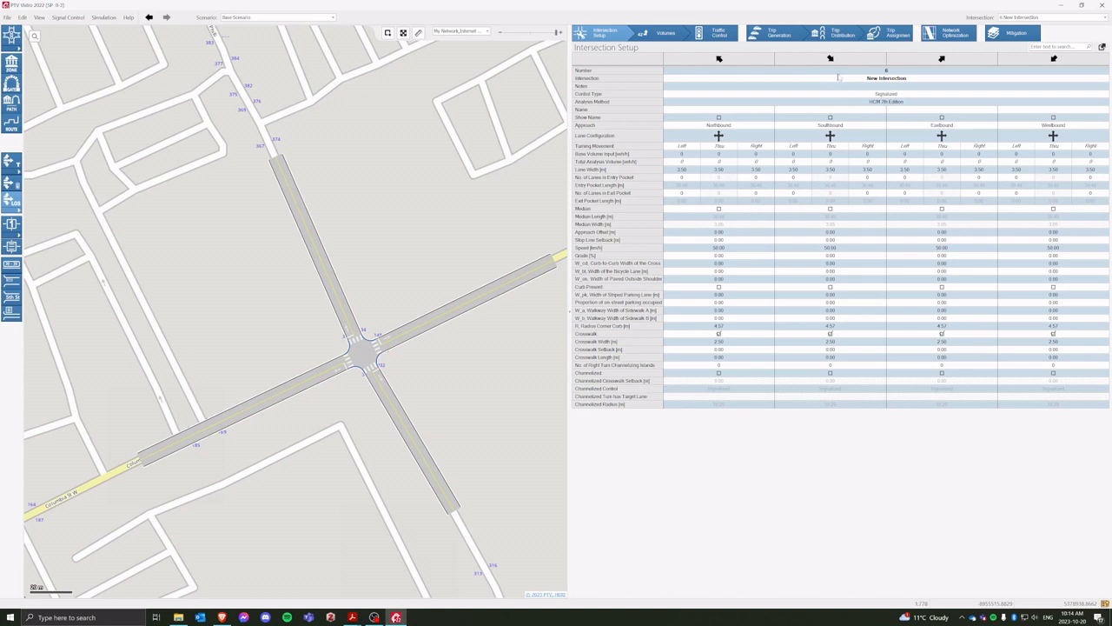
- Name the intersection "Columbia & Phillip"
left_click(868, 78)
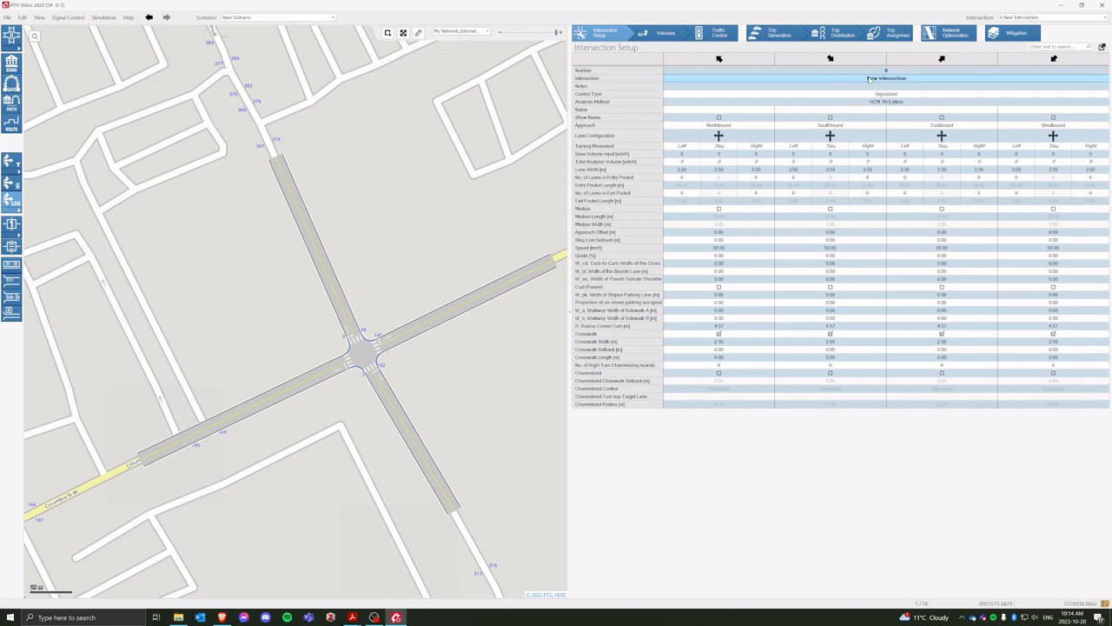
type("Columbi")
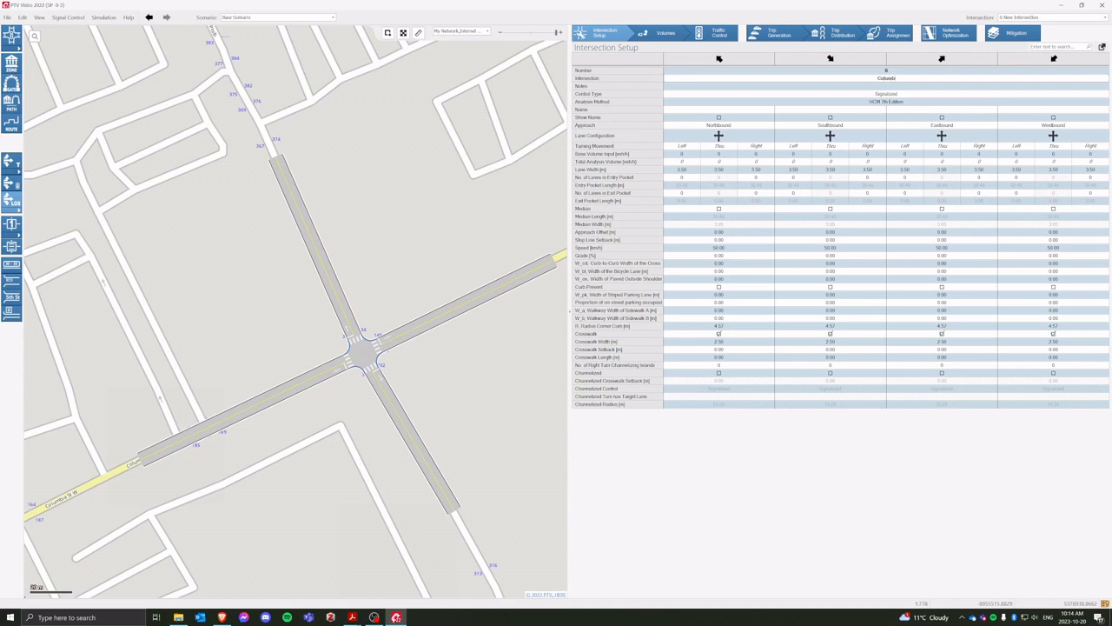
type("a & Phillip")
key("Return")
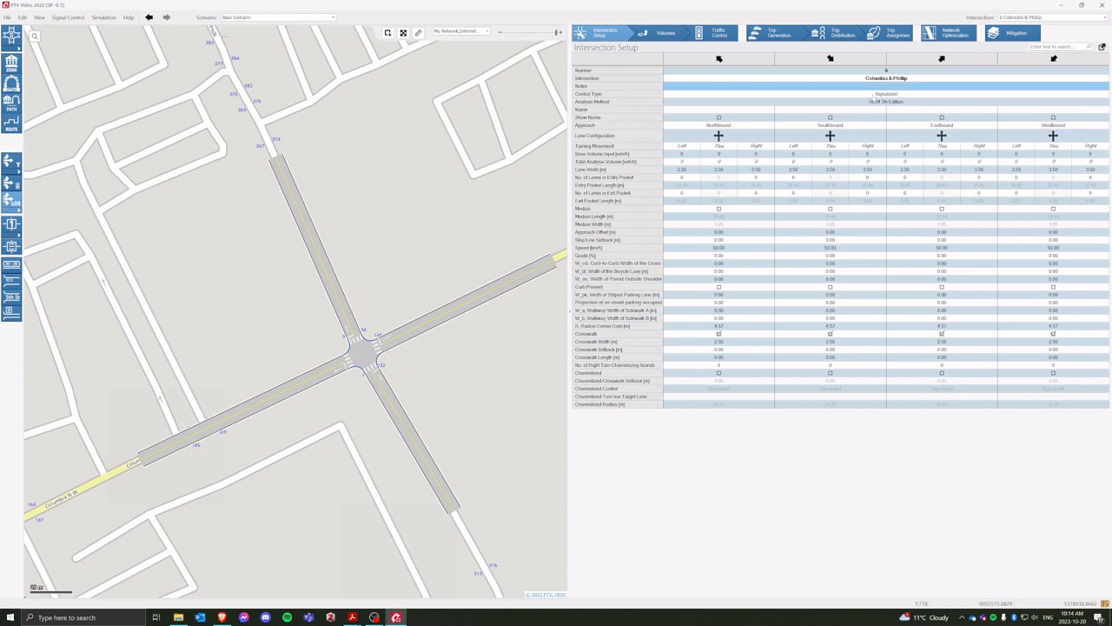
- Check the intersection's control type and choose HCM 7th Edition as its analysis method
left_click(873, 93)
left_click(873, 100)
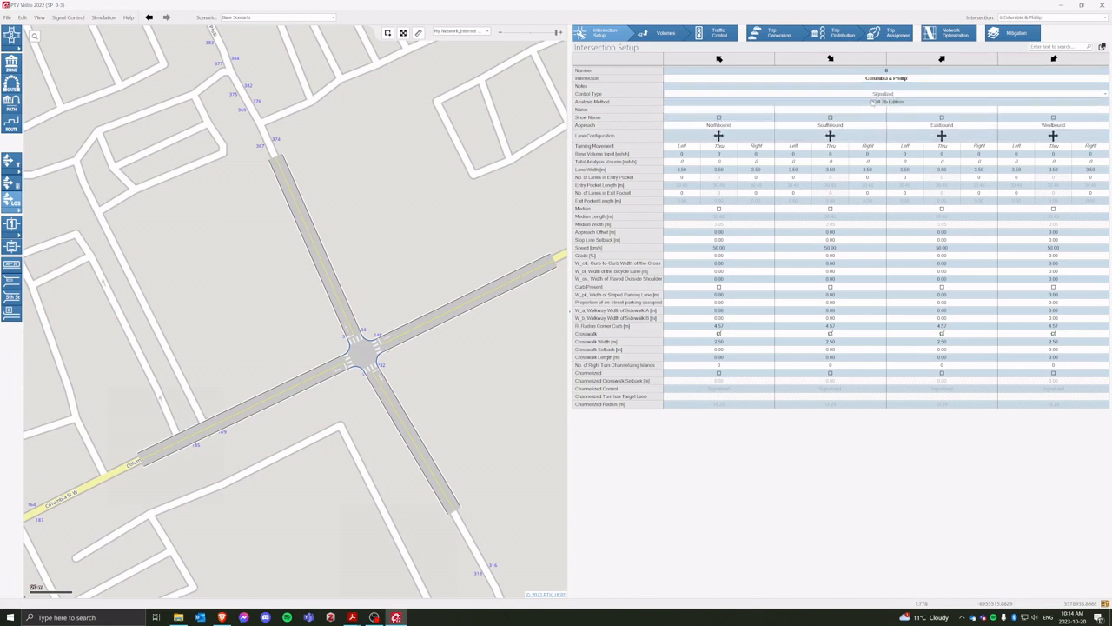
left_click(872, 102)
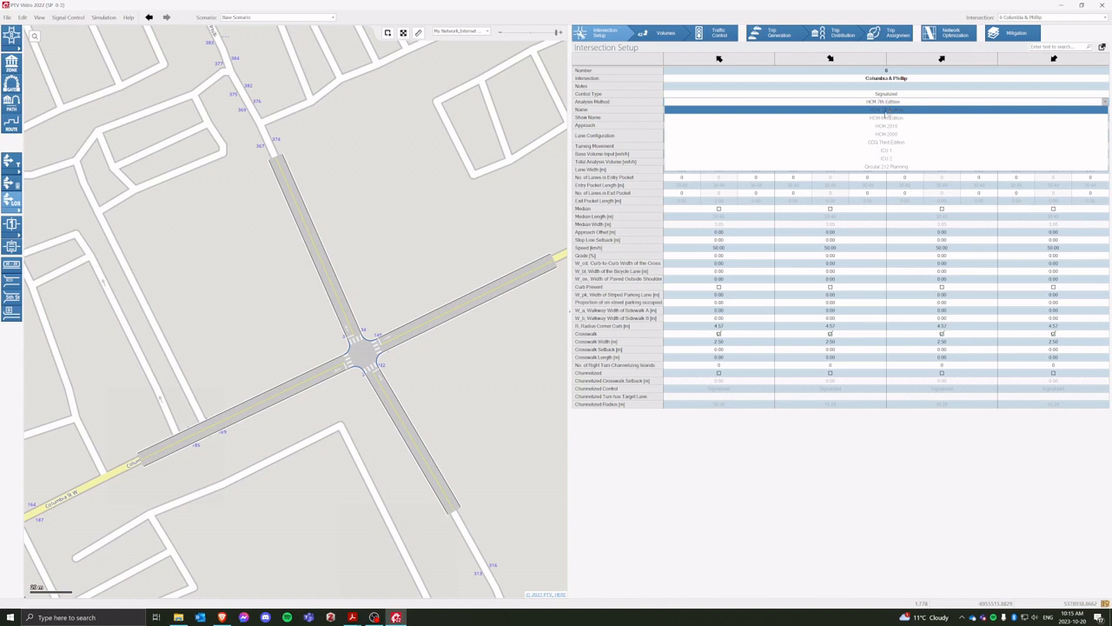
left_click(886, 112)
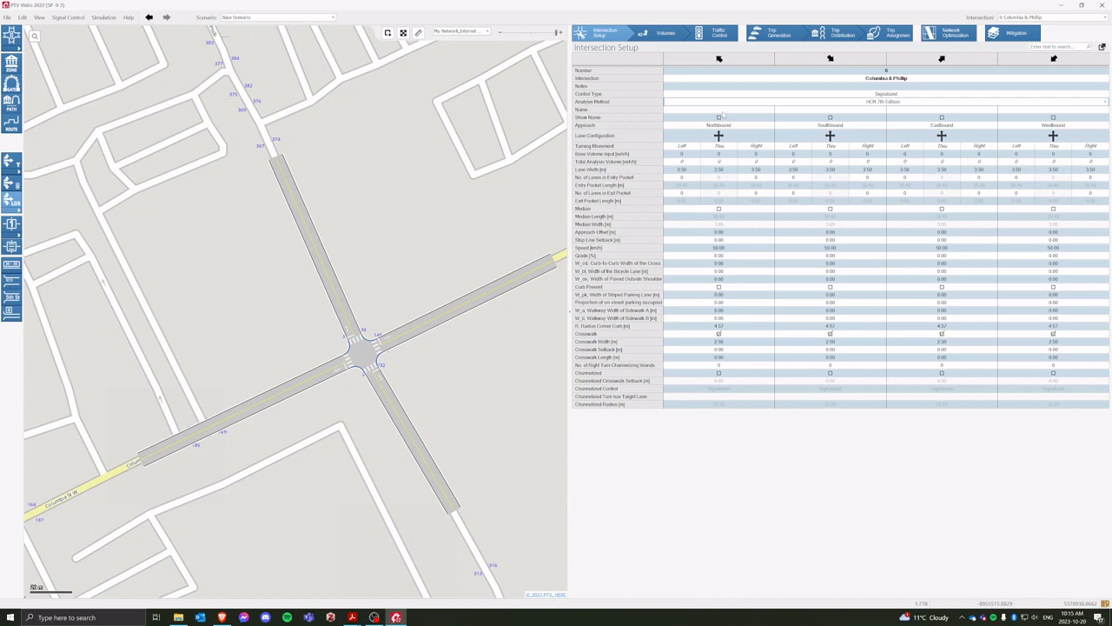
- Name both the northbound and southbound approaches "Phillip Street" in the intersection setup
left_click(720, 110)
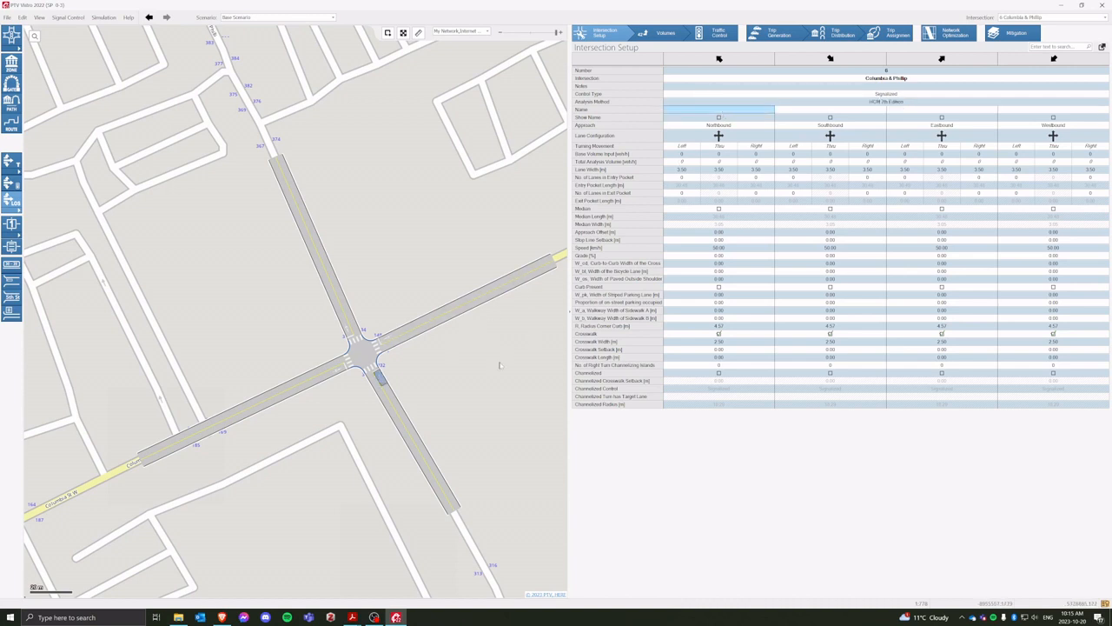
left_click(704, 249)
left_click(703, 111)
left_click(678, 112)
type("Phi")
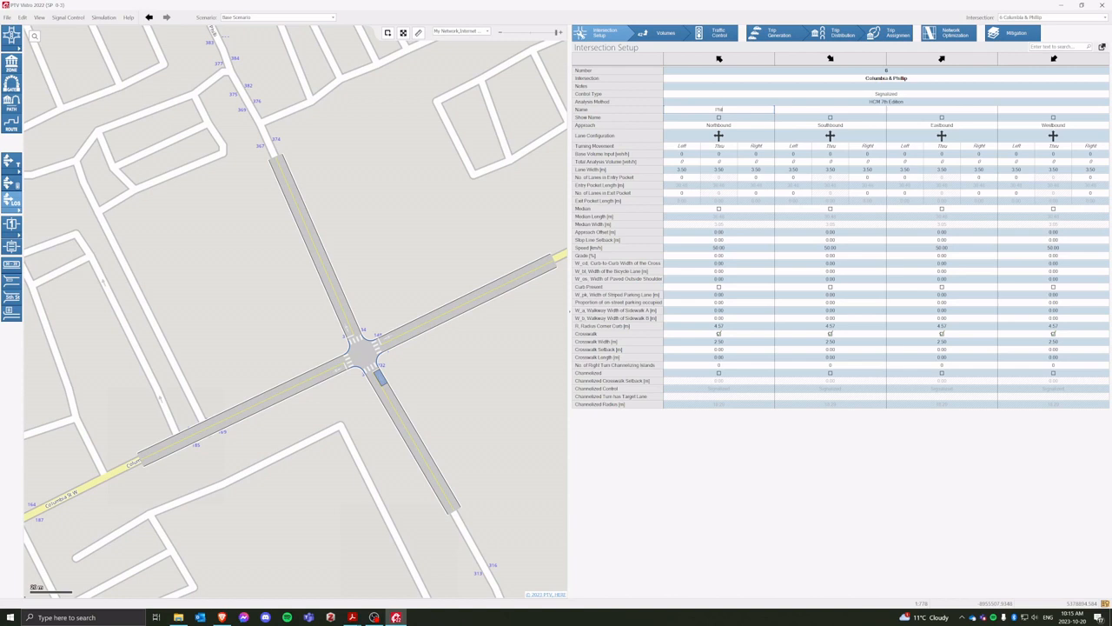
type("llip Street")
left_click(838, 109)
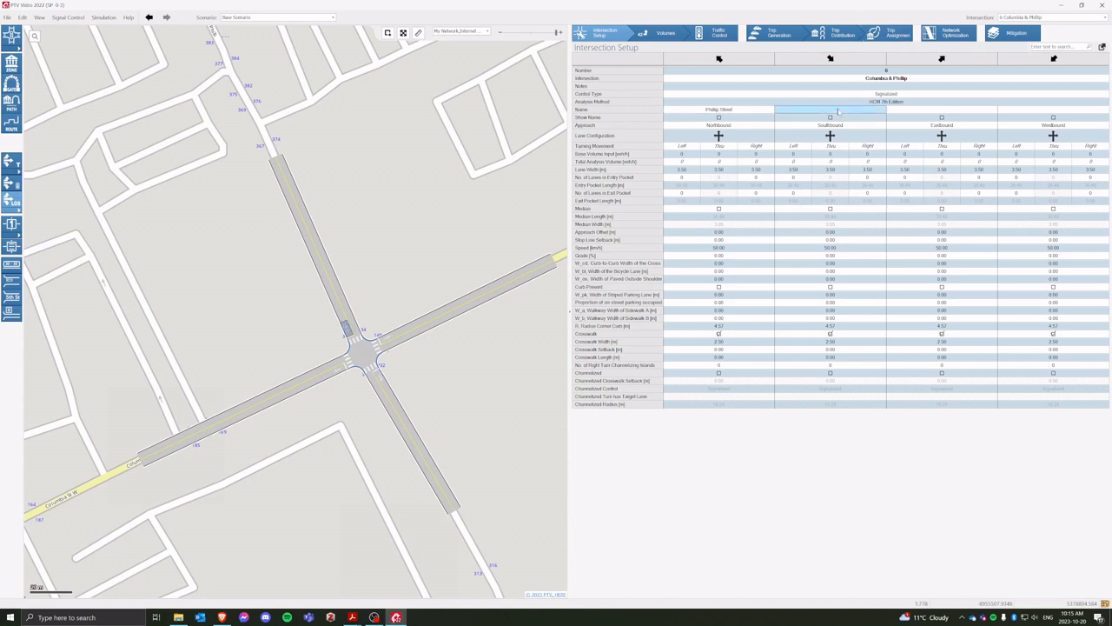
type("Ph")
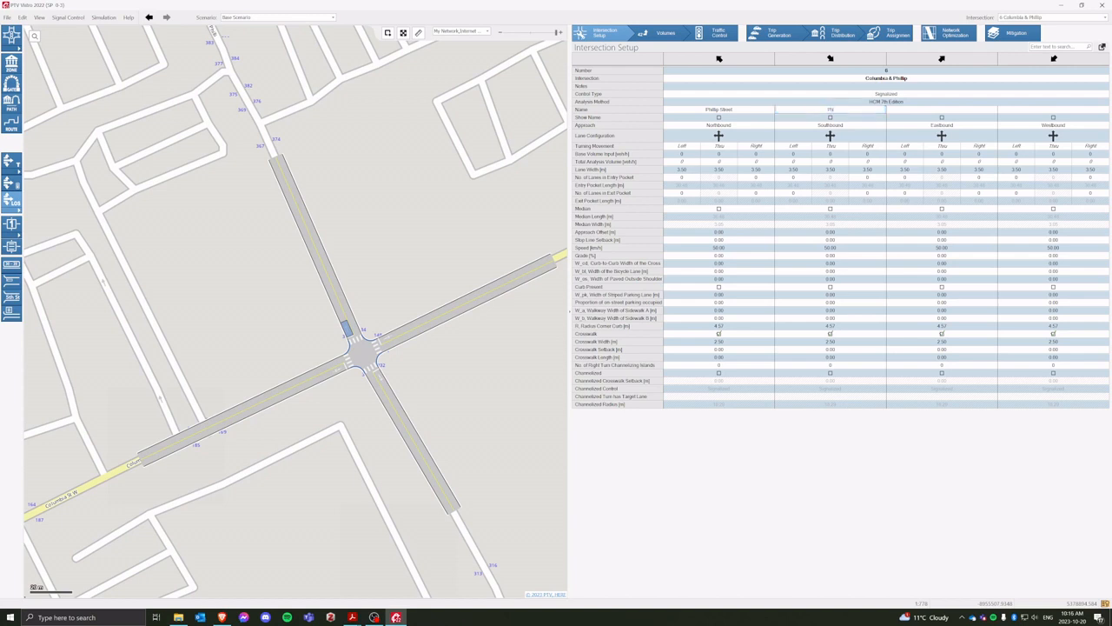
type("illip Street")
- Name both the eastbound and westbound approaches "Columbia Street"
left_click(942, 111)
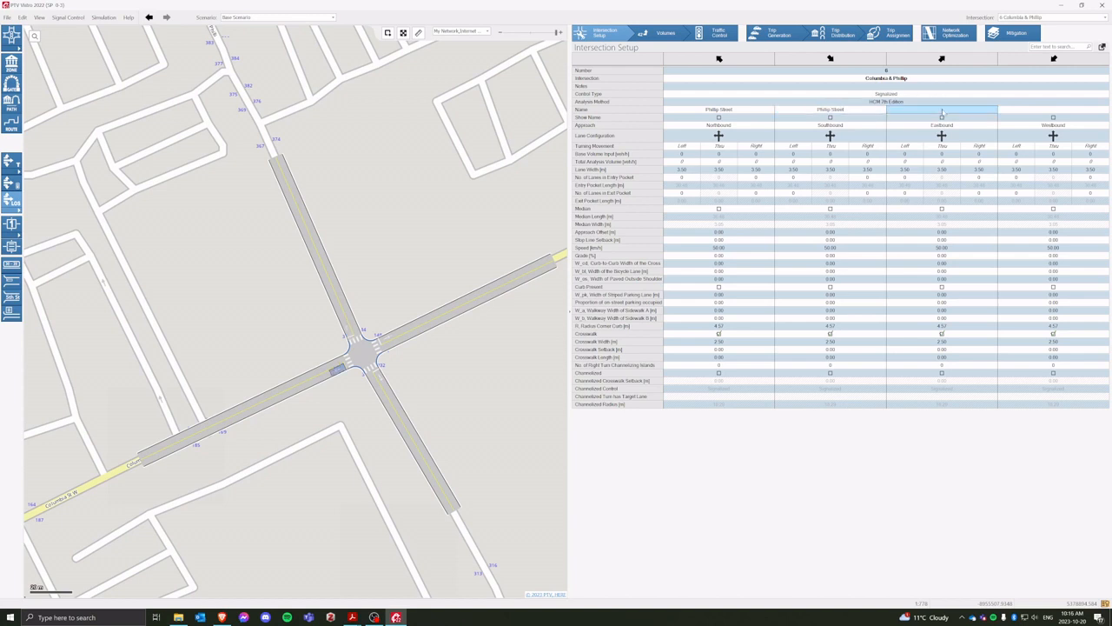
type("Col")
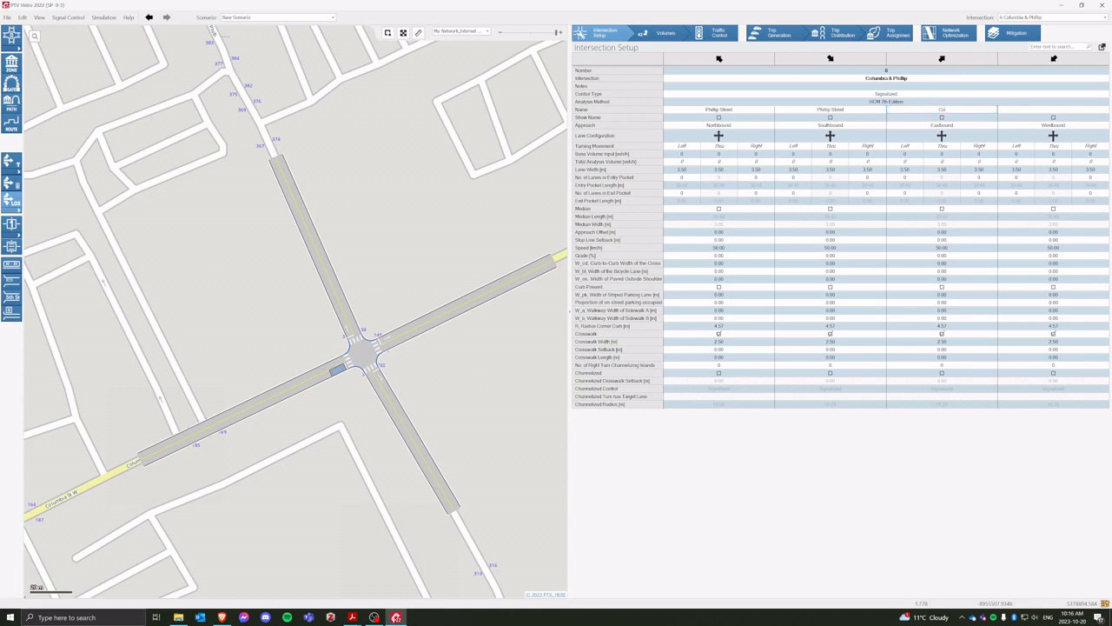
type("umbia Street")
left_click(1069, 110)
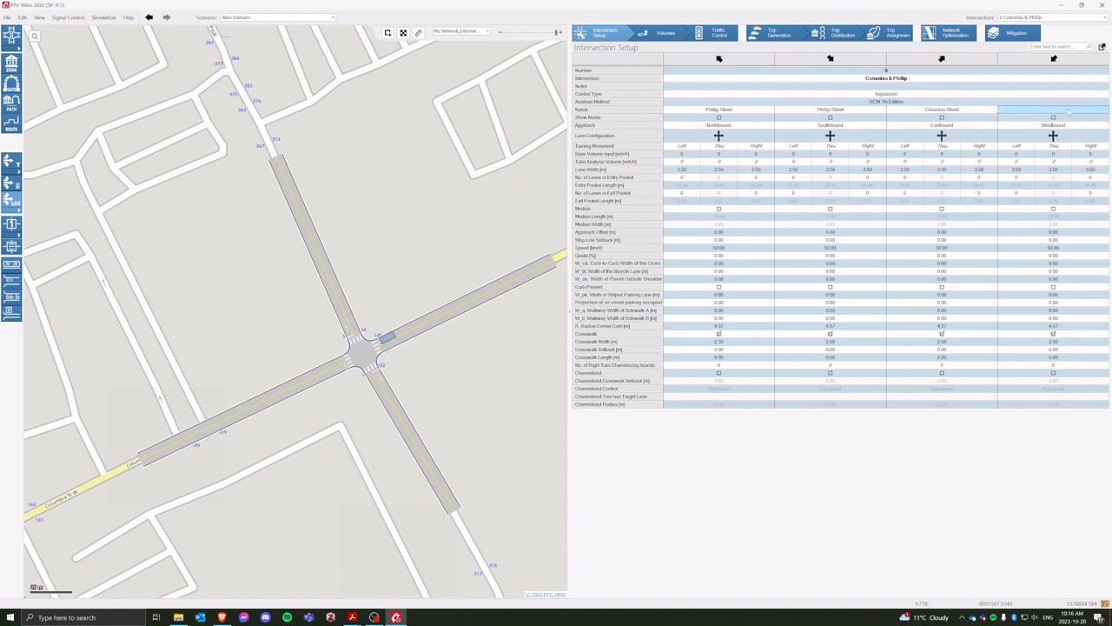
type("Columbia Street")
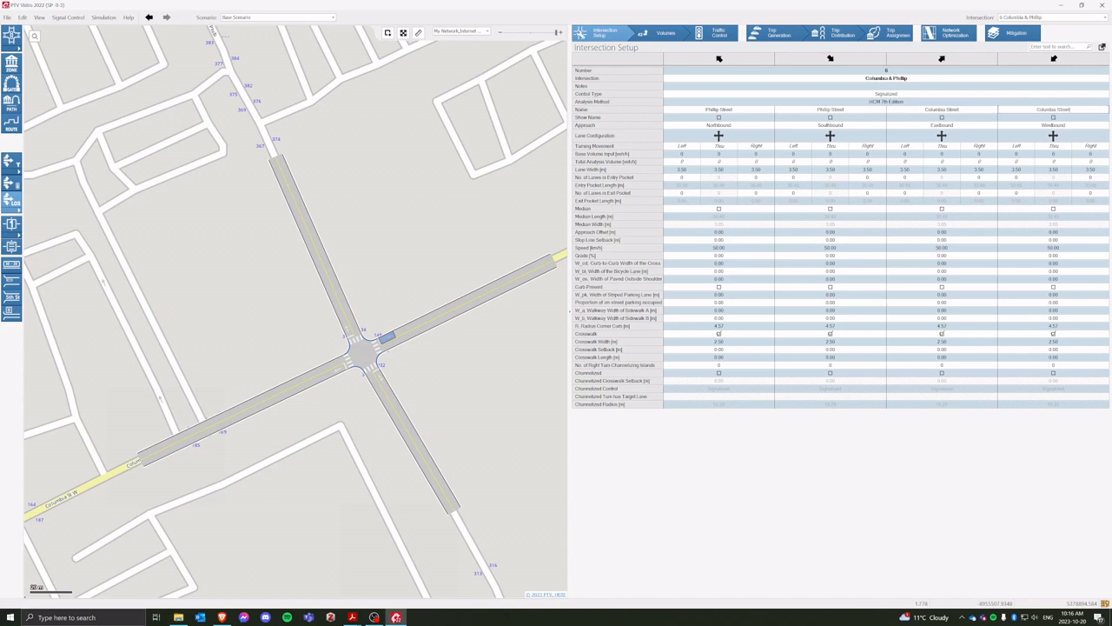
- Enable Show Name for all four approaches and display the street name labels on the network map
left_click(743, 121)
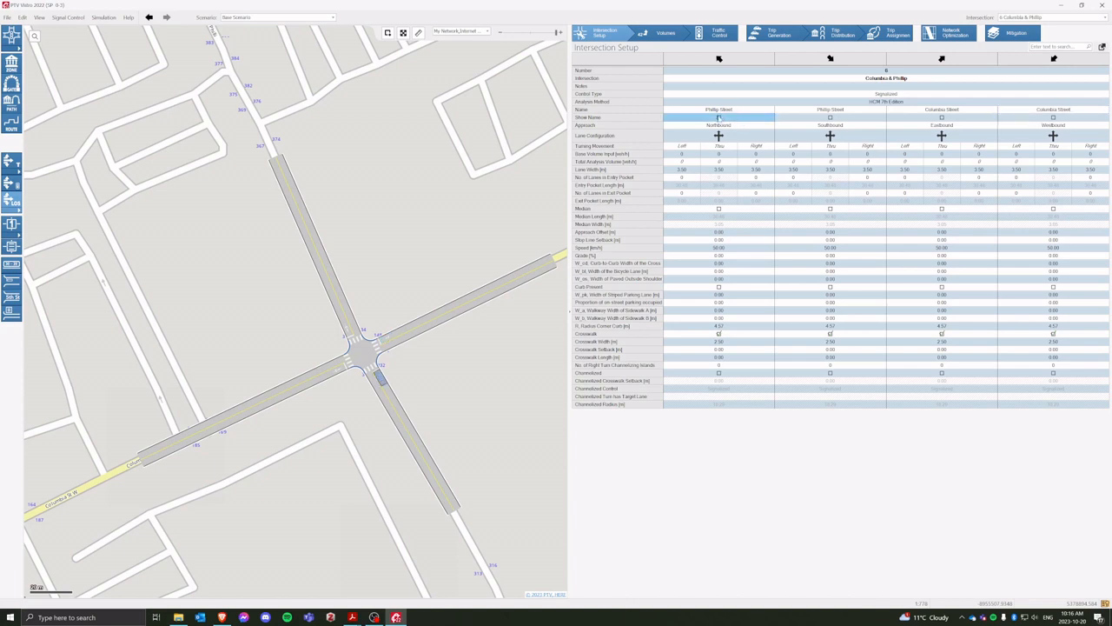
left_click(719, 118)
left_click(830, 117)
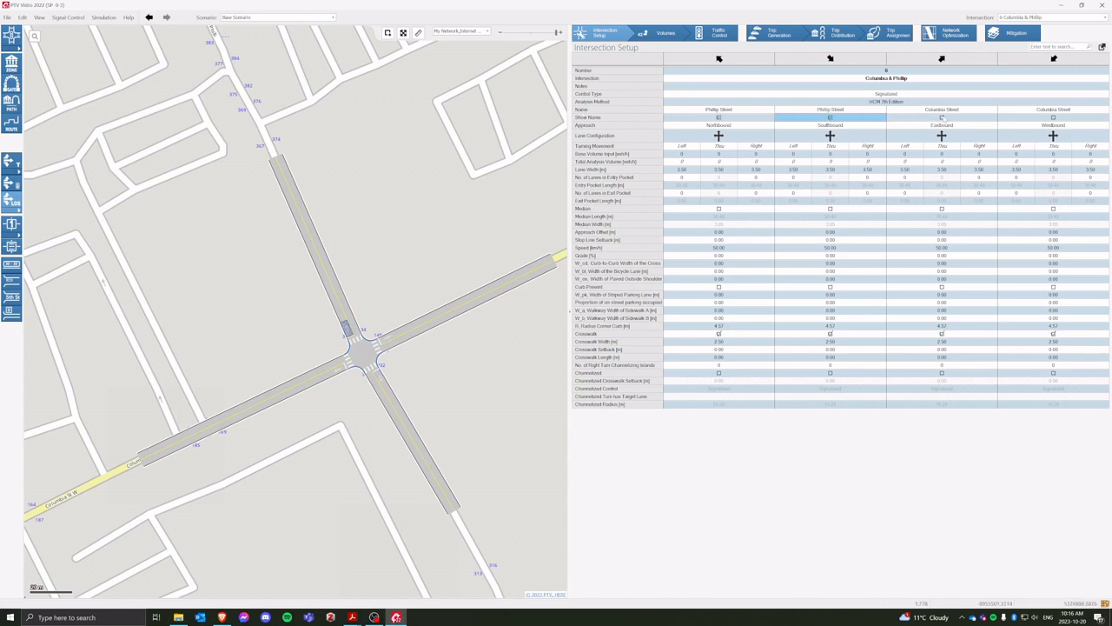
left_click(942, 117)
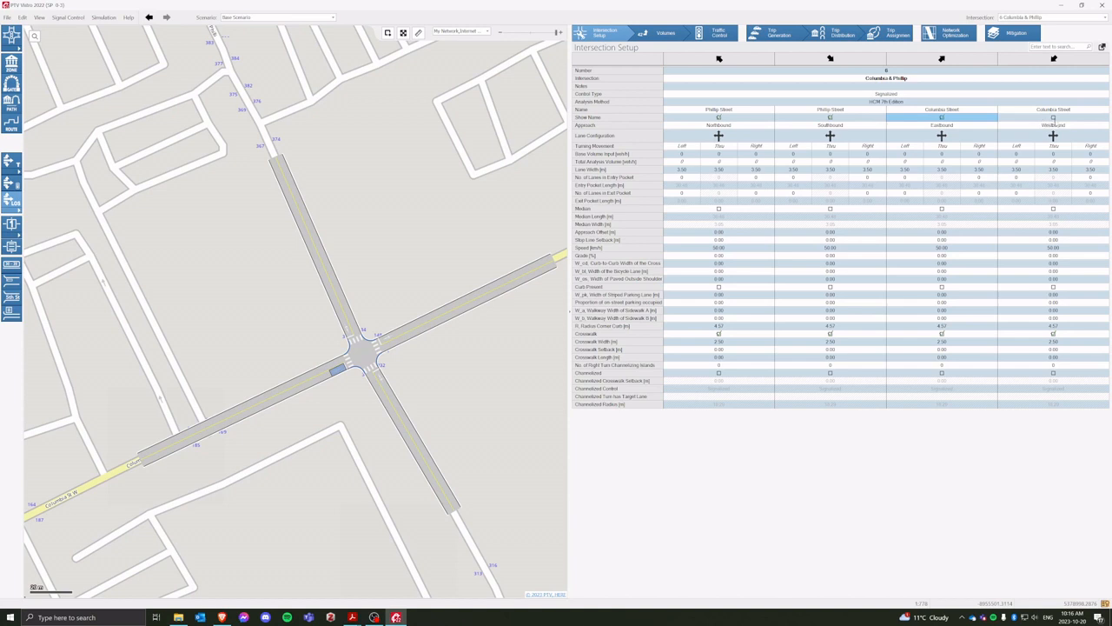
left_click(1055, 120)
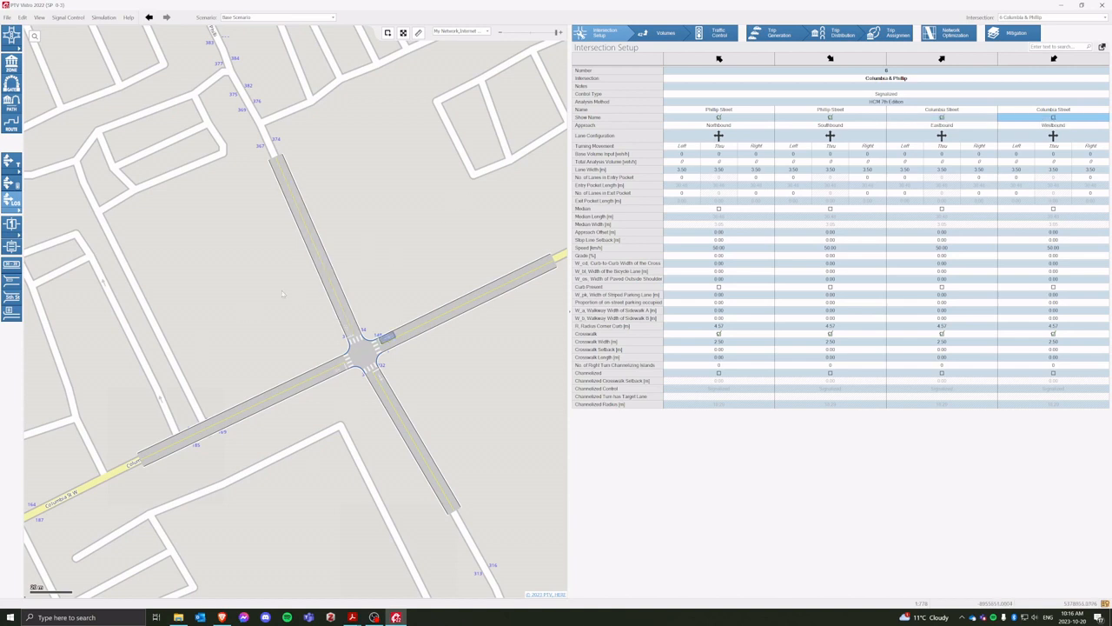
left_click(13, 297)
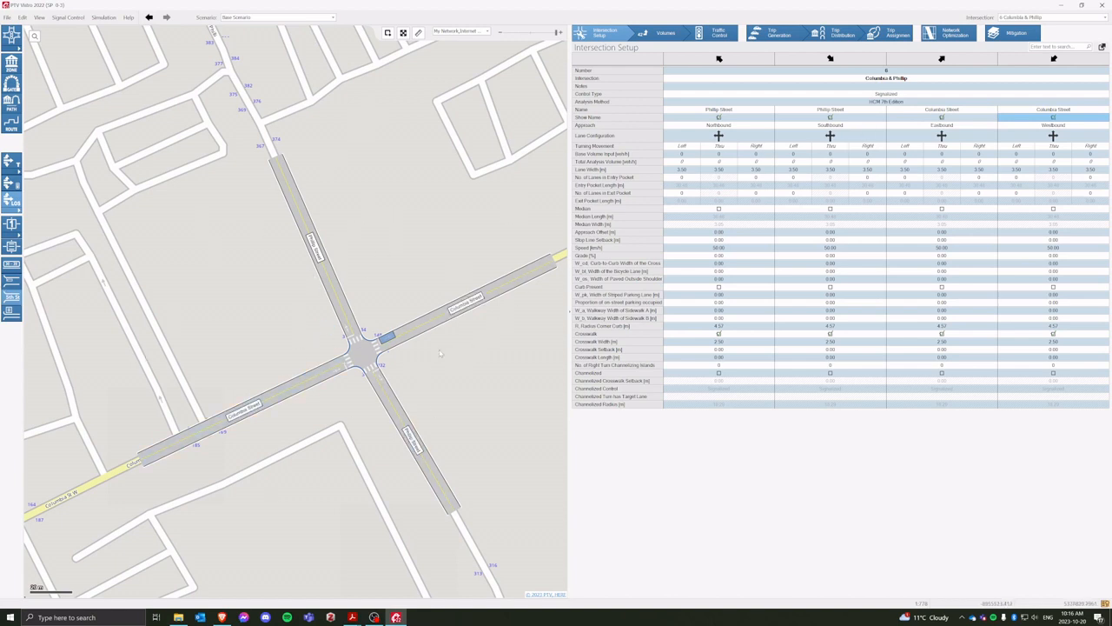
- Try hiding the My Network layer and lowering its opacity to reveal the Internet Map beneath, restoring visibility and full opacity
left_click(738, 137)
left_click(738, 137)
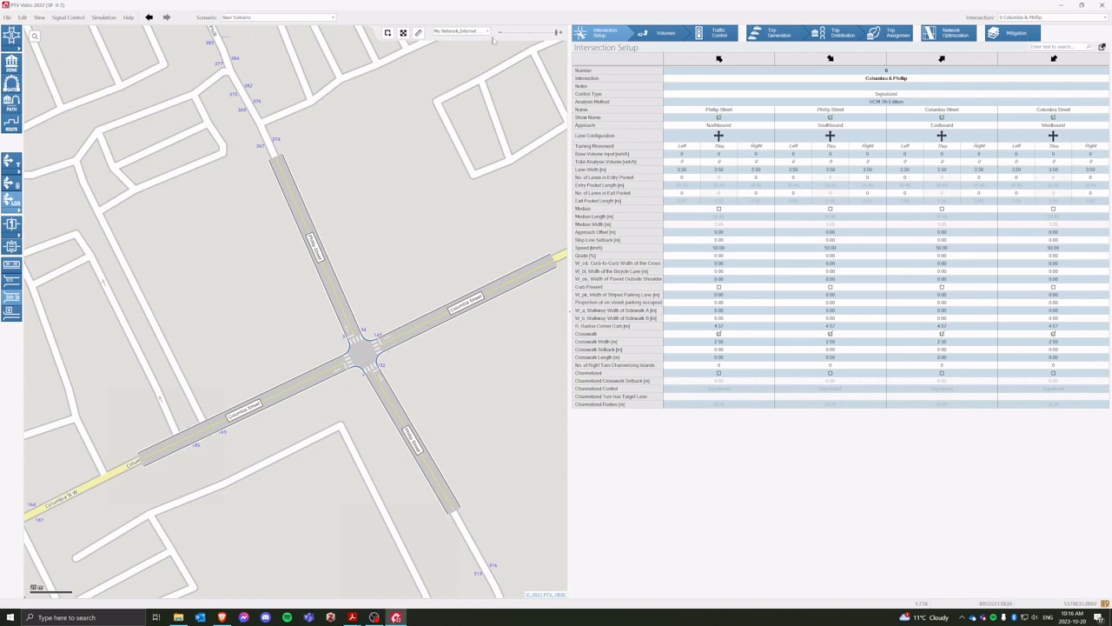
left_click(488, 32)
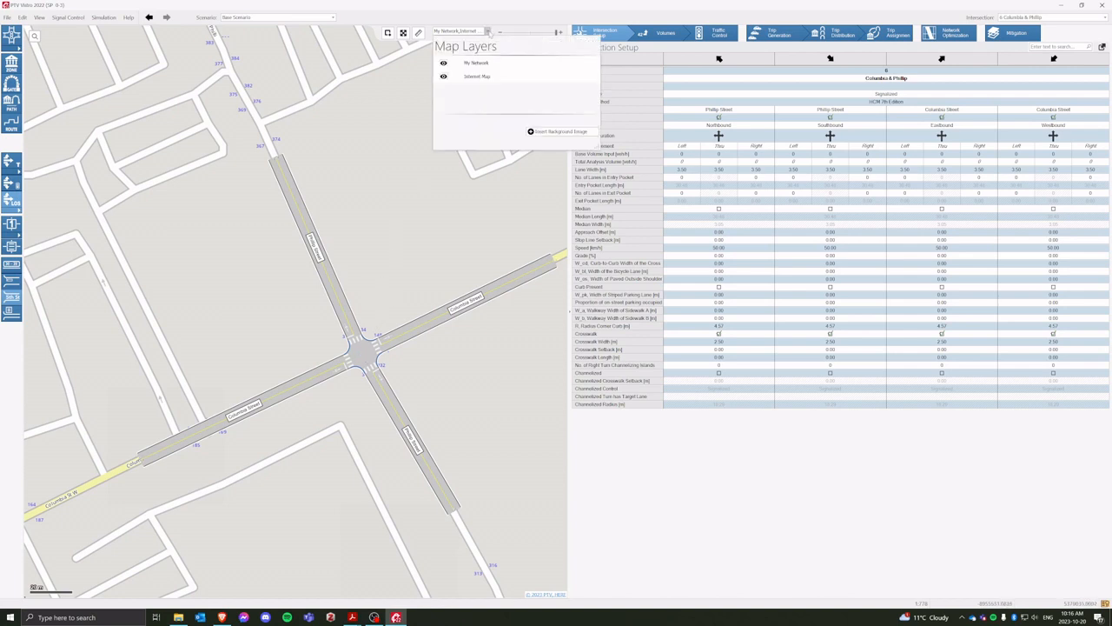
left_click(447, 82)
left_click(443, 64)
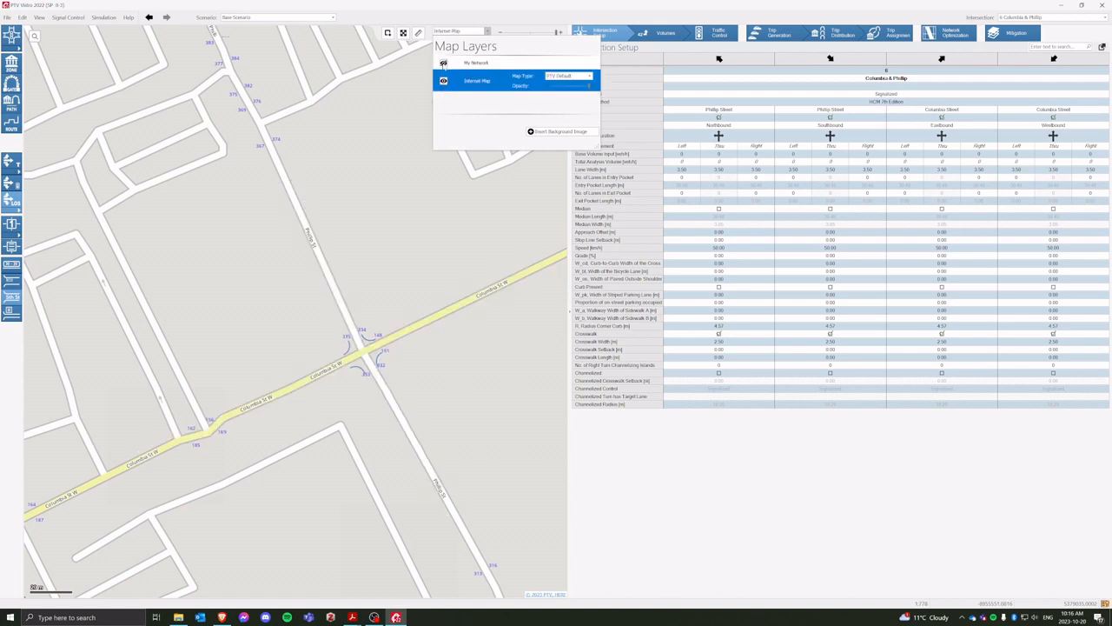
left_click(444, 63)
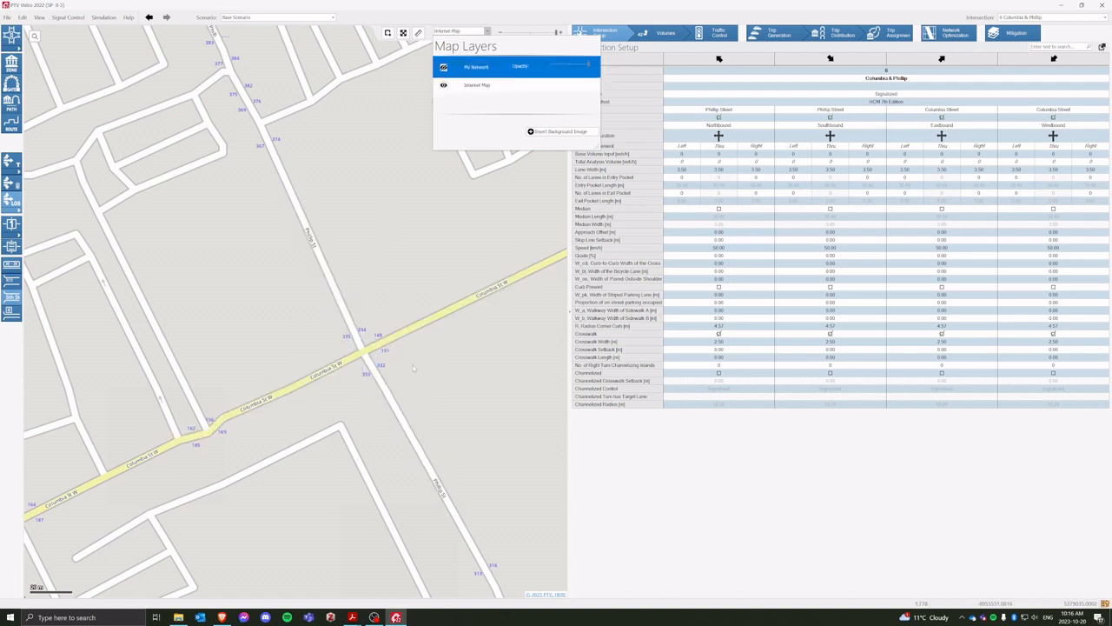
left_click(443, 63)
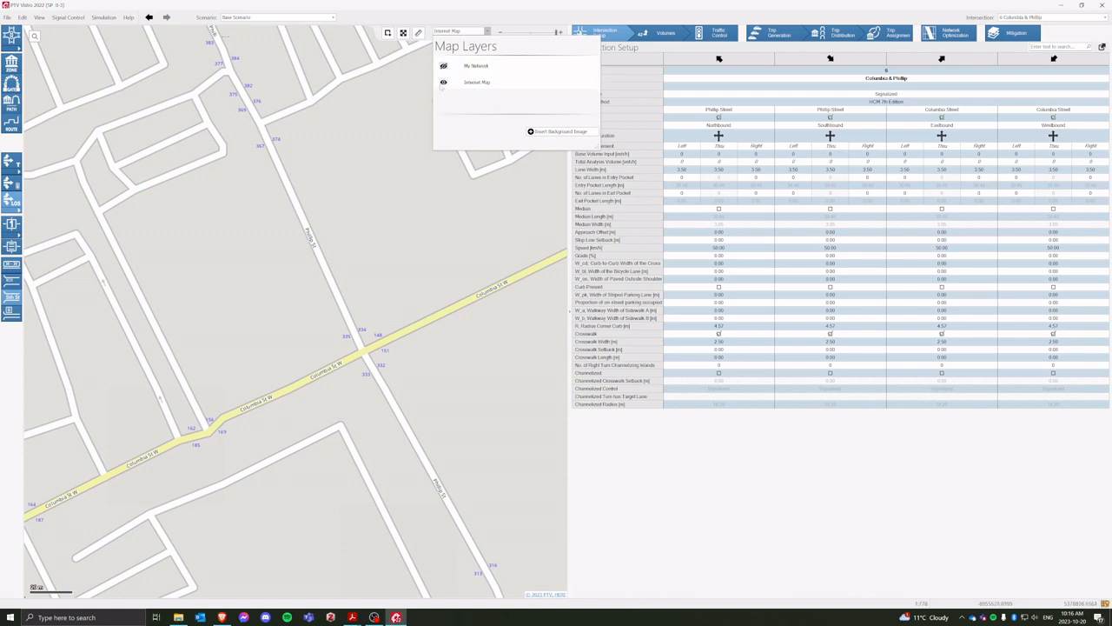
left_click(532, 62)
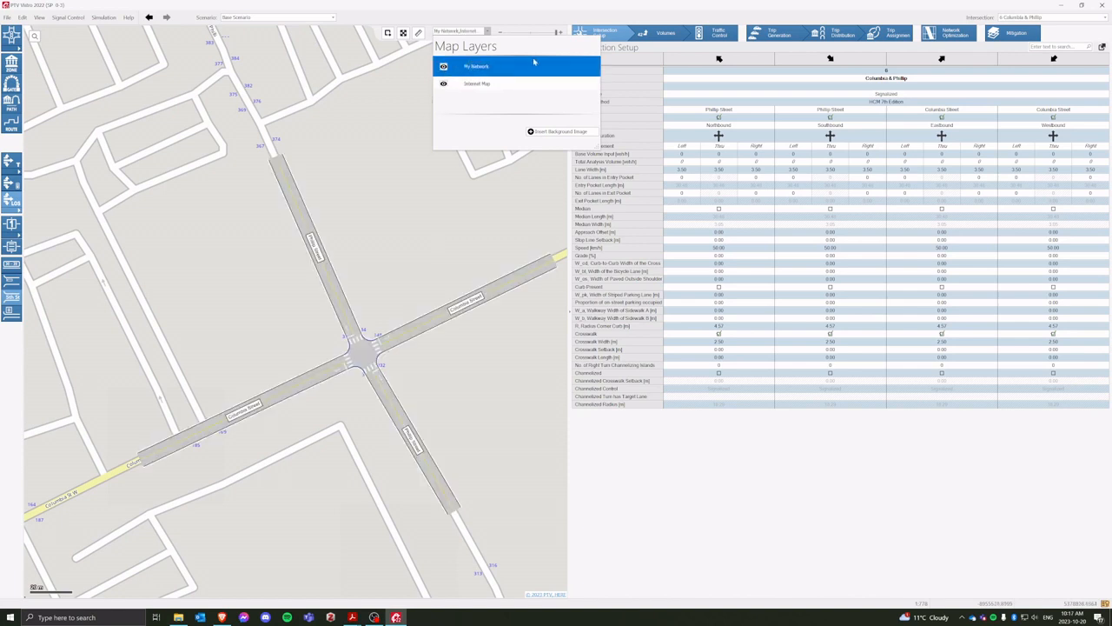
left_click_drag(590, 66, 564, 70)
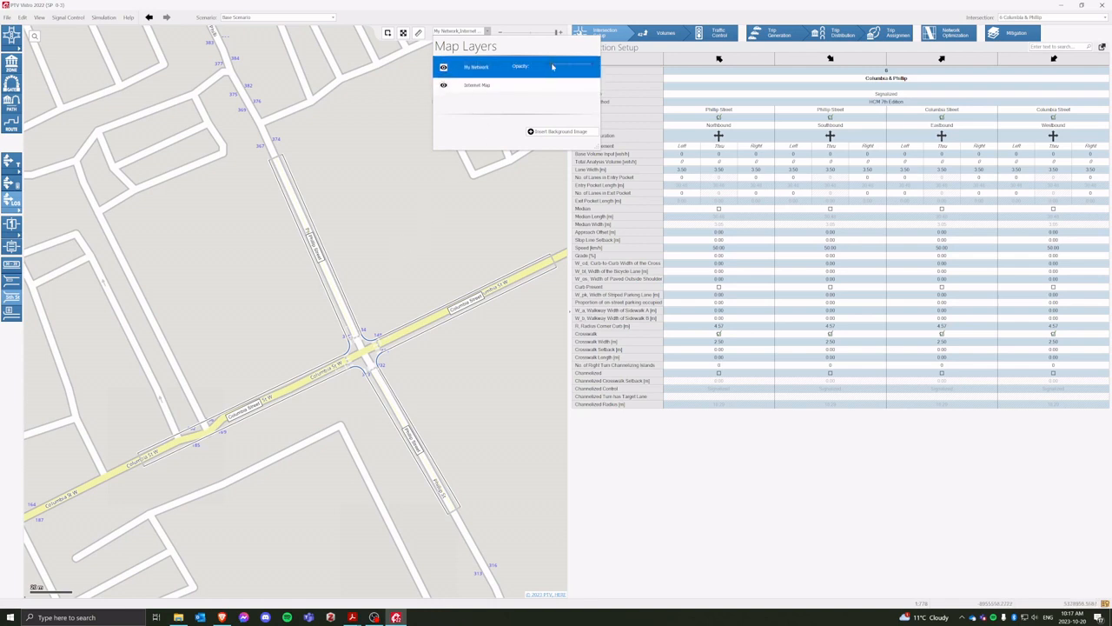
left_click_drag(553, 67, 597, 67)
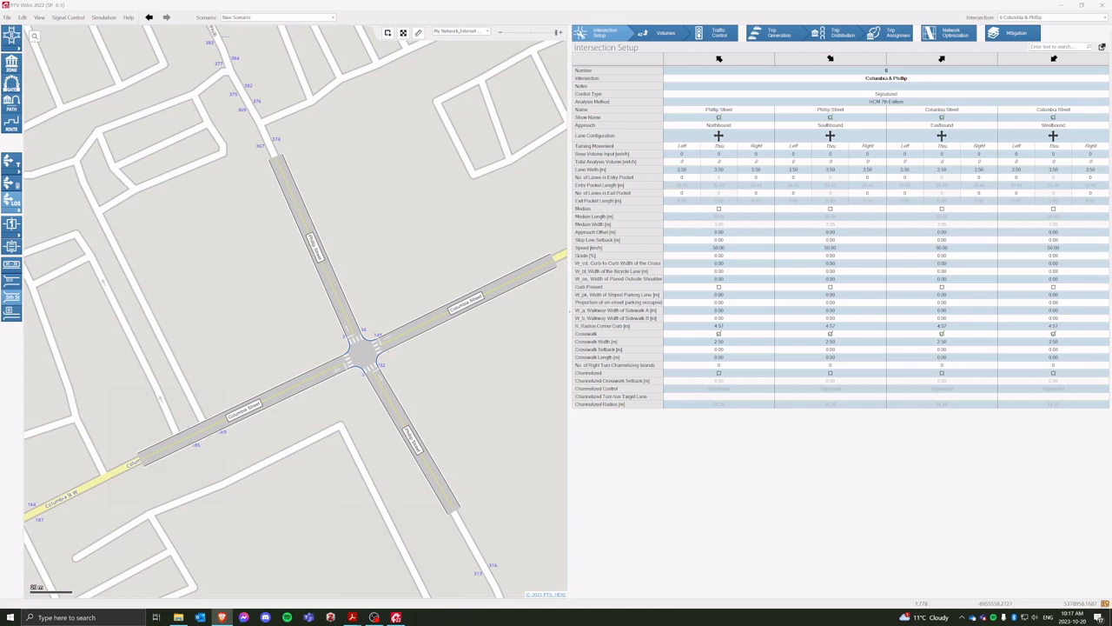
- Switch to Google Maps in the browser and examine the northbound lane markings on Phillip St in satellite view
left_click_drag(1111, 39, 544, 2)
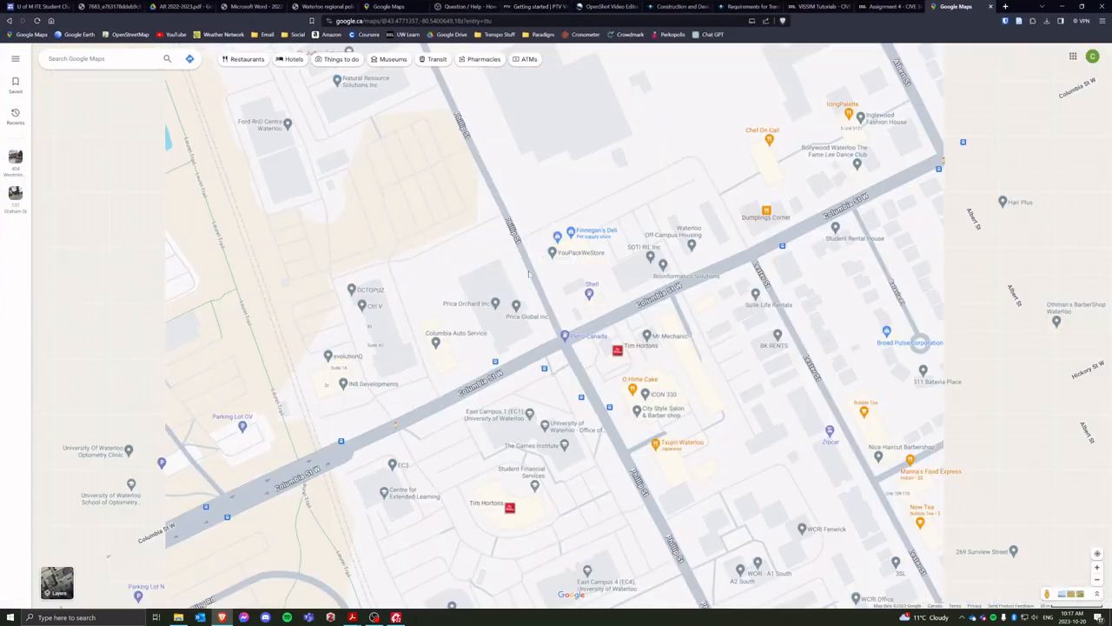
left_click(57, 580)
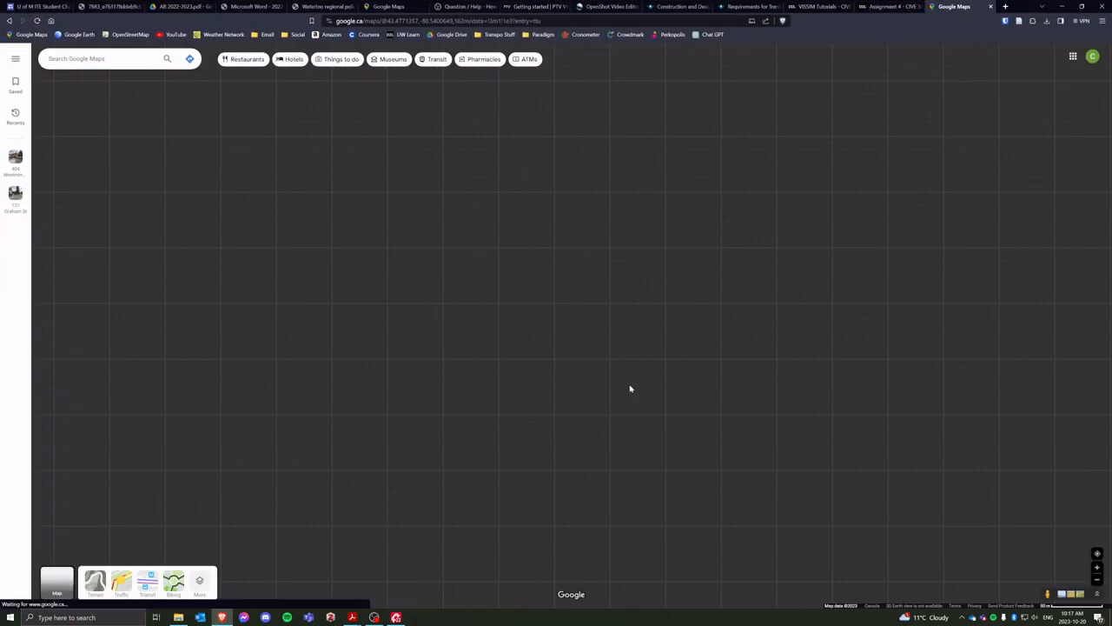
scroll(569, 367, "up", 5)
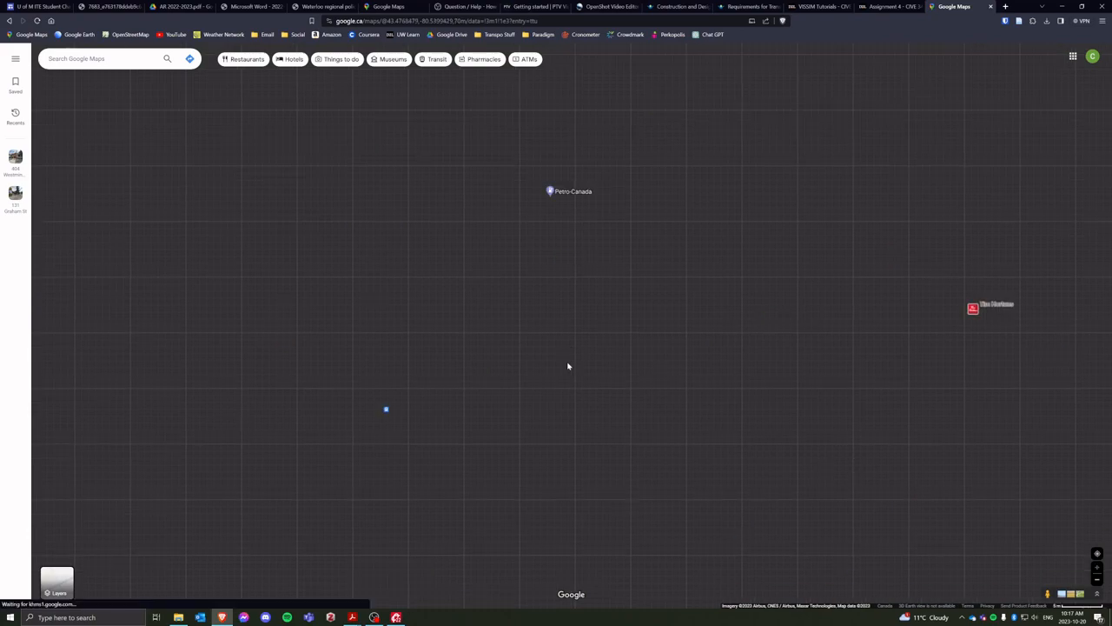
scroll(556, 247, "down", 3)
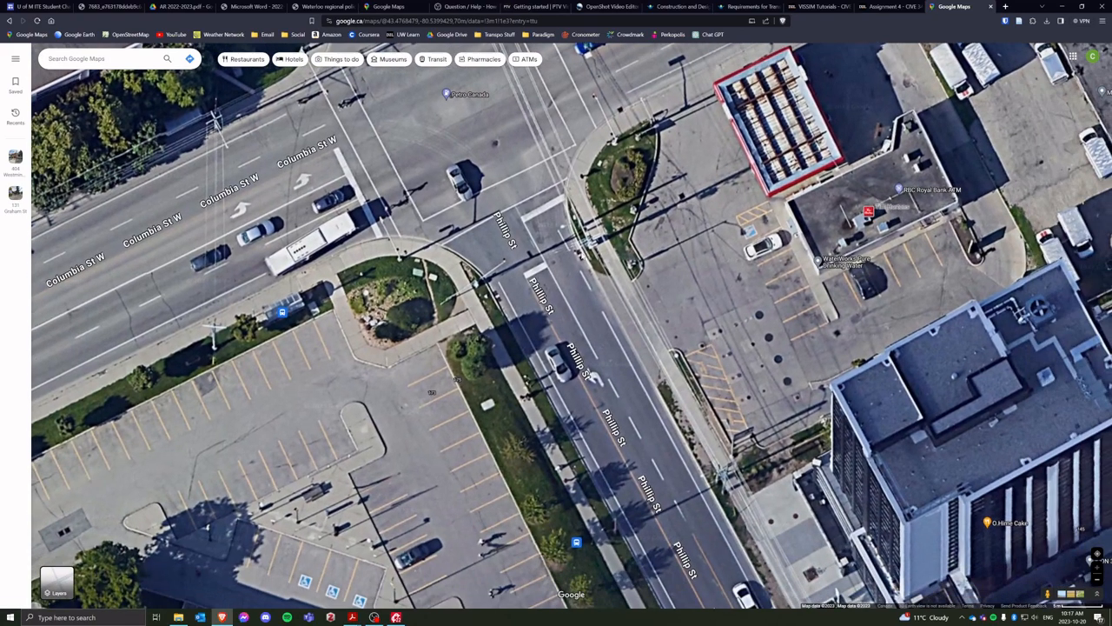
scroll(588, 271, "up", 2)
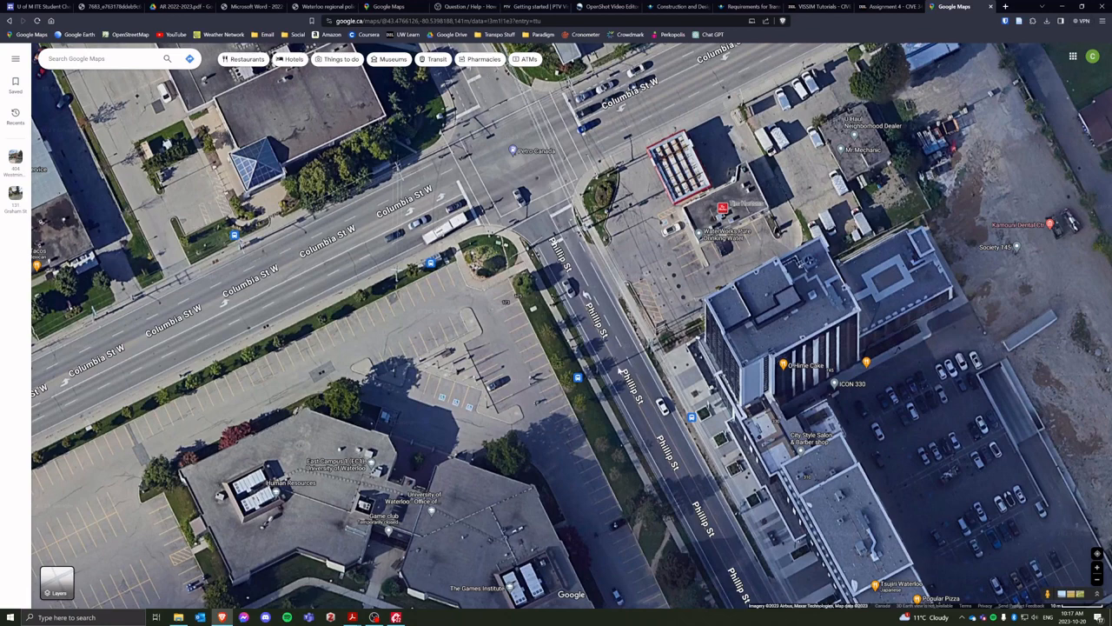
left_click(1062, 6)
- Set the northbound lane configuration to one left-turn lane plus one shared through-right lane
left_click(728, 136)
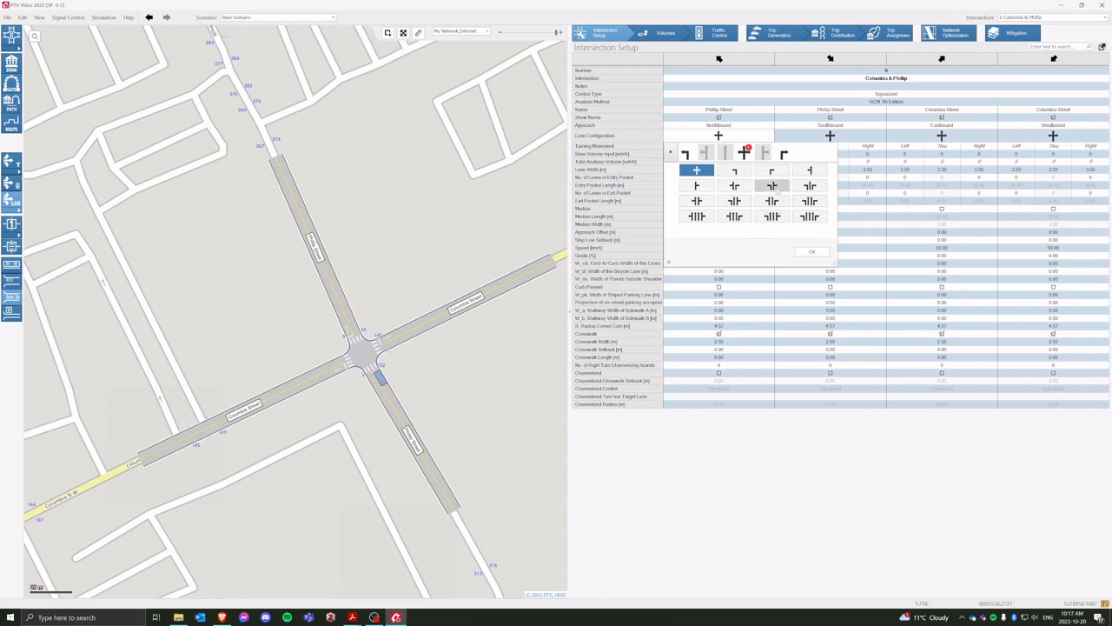
left_click(773, 186)
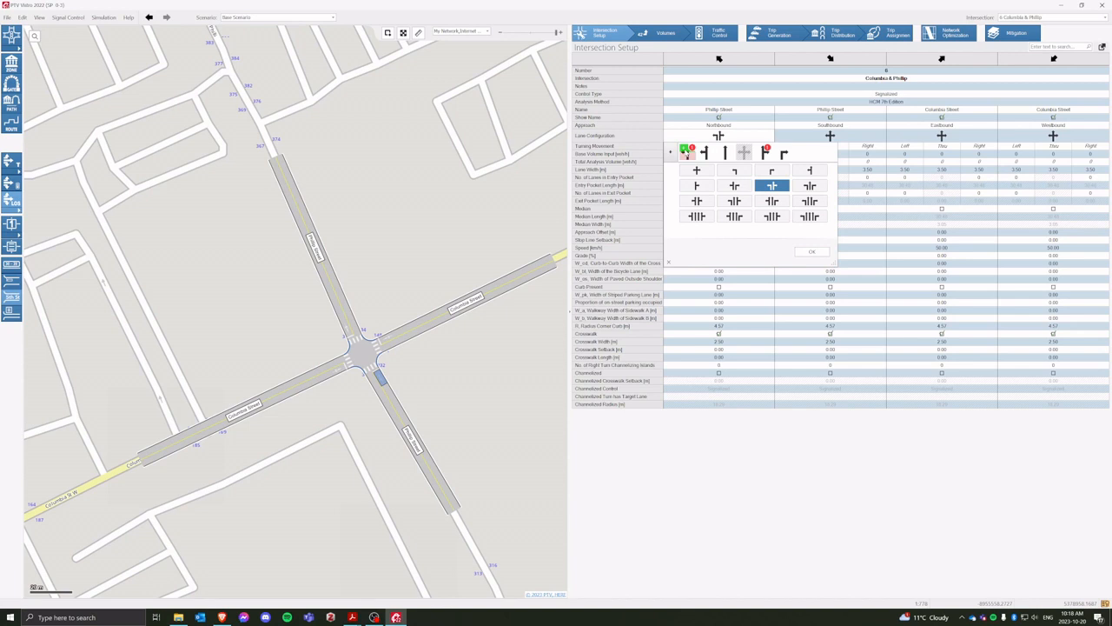
left_click(686, 153)
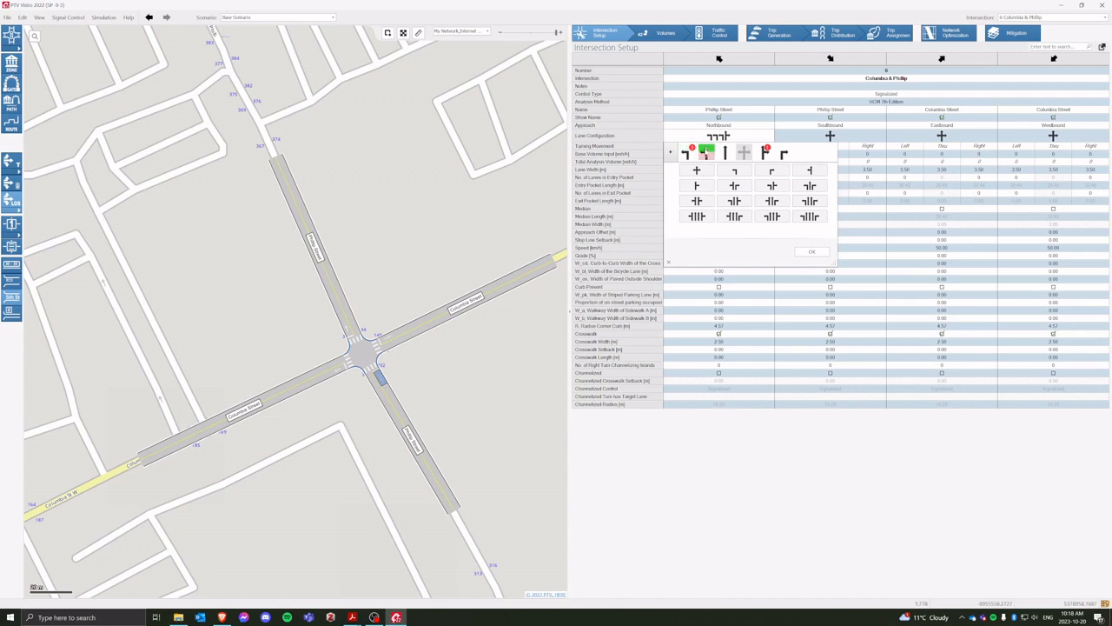
left_click(705, 153)
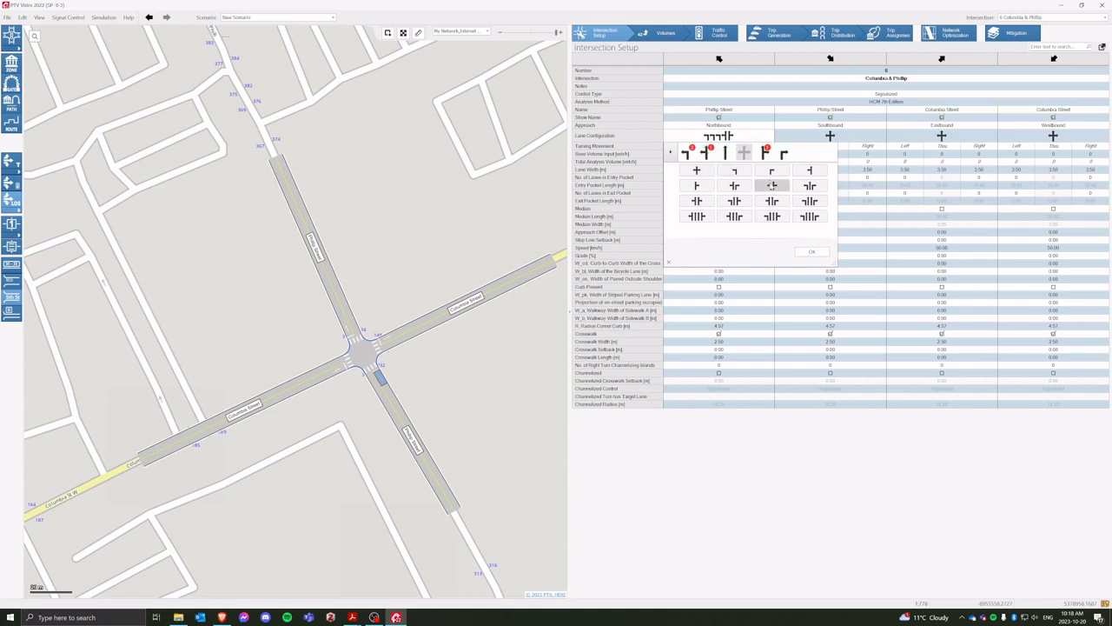
left_click(771, 186)
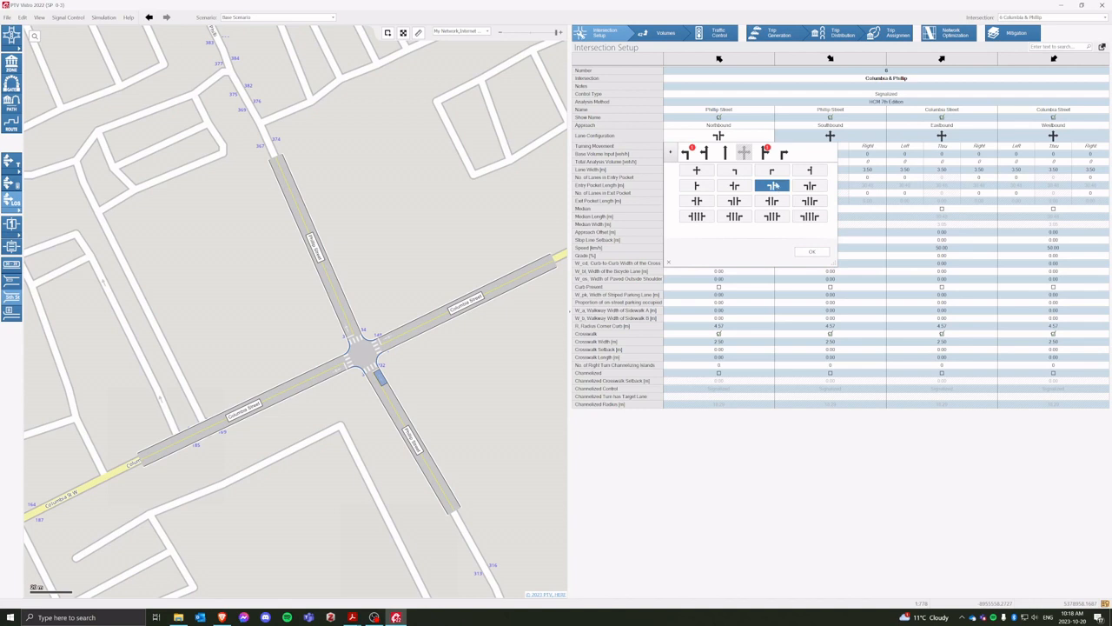
left_click(808, 252)
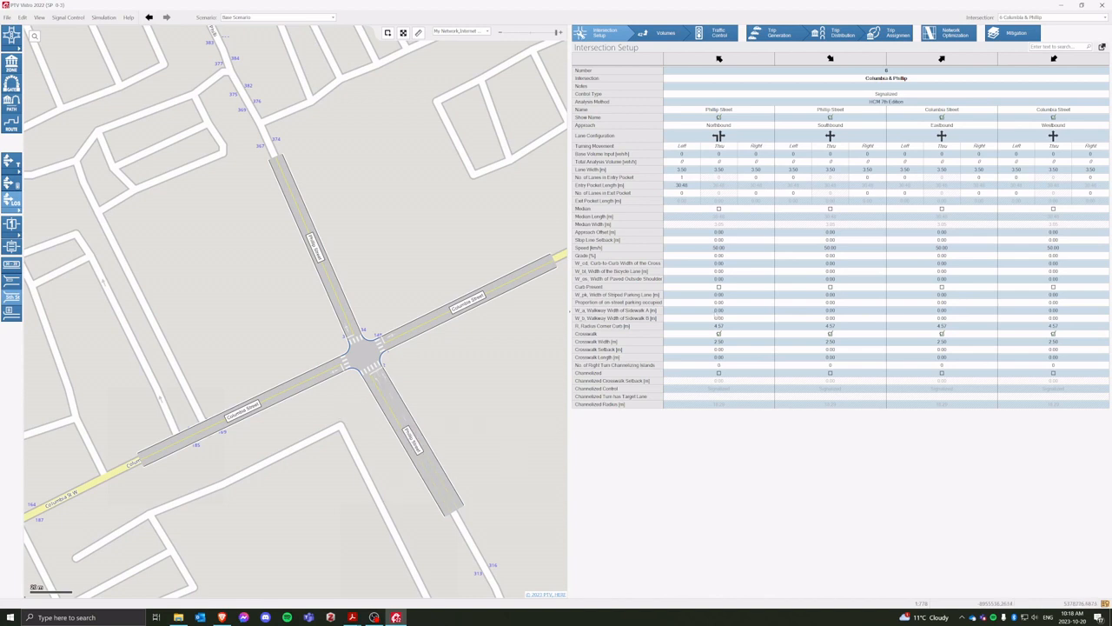
- Check Phillip St's southbound lanes in Google Maps and set the southbound lane configuration to one left-turn lane plus one shared through-right lane
left_click(844, 134)
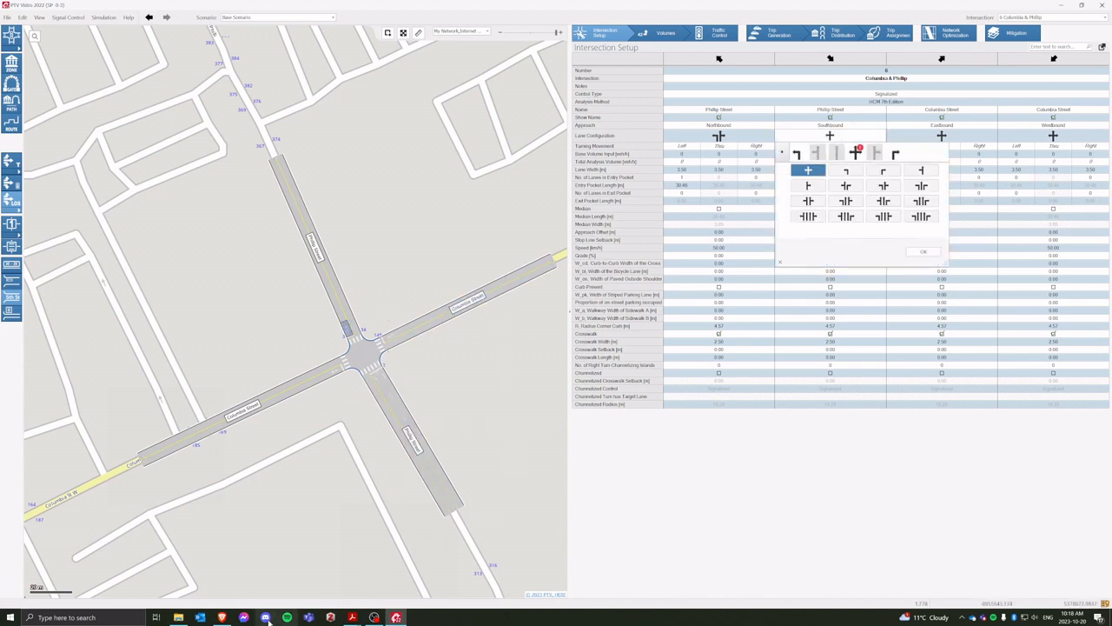
left_click(222, 617)
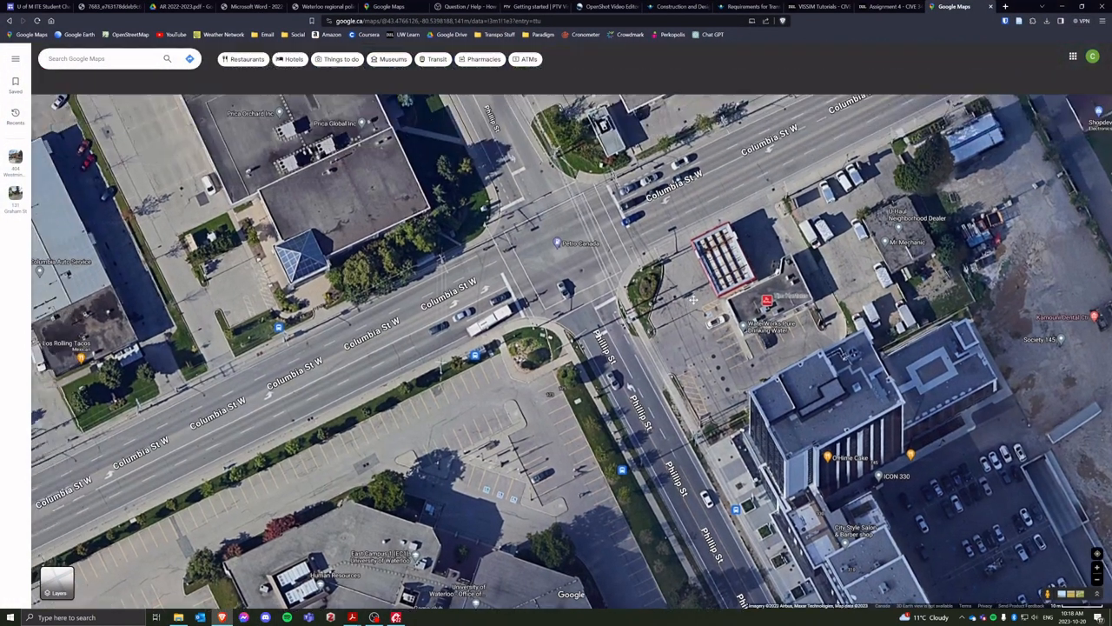
left_click_drag(693, 299, 779, 415)
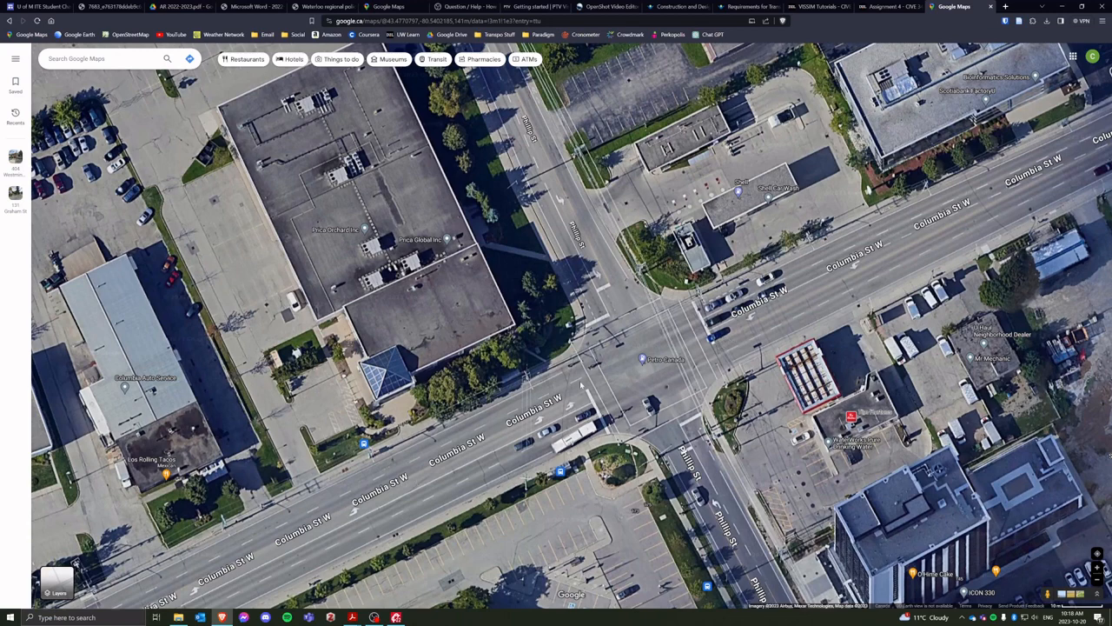
left_click(1062, 6)
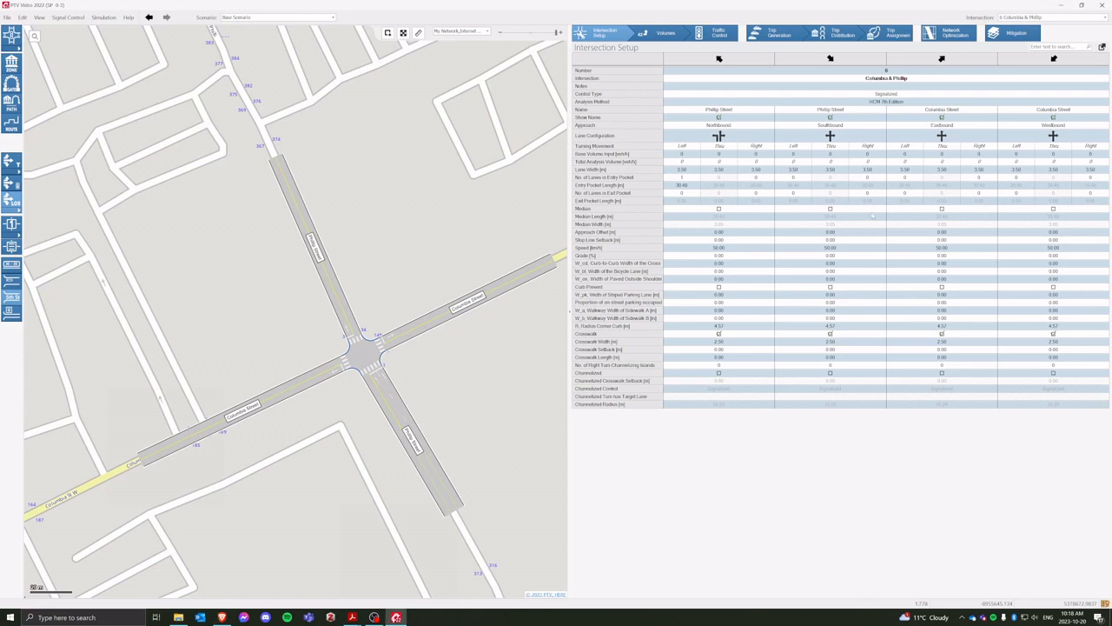
left_click(856, 137)
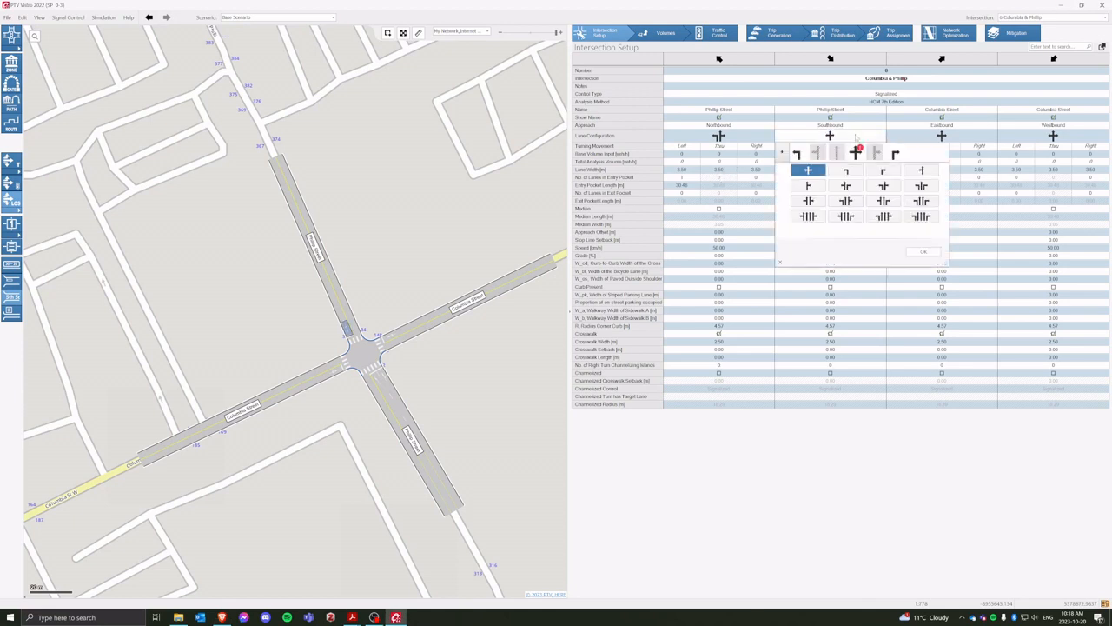
left_click(884, 185)
- Set the eastbound and westbound lane configurations each to one left-turn lane, one through lane and one shared through-right lane
left_click(941, 137)
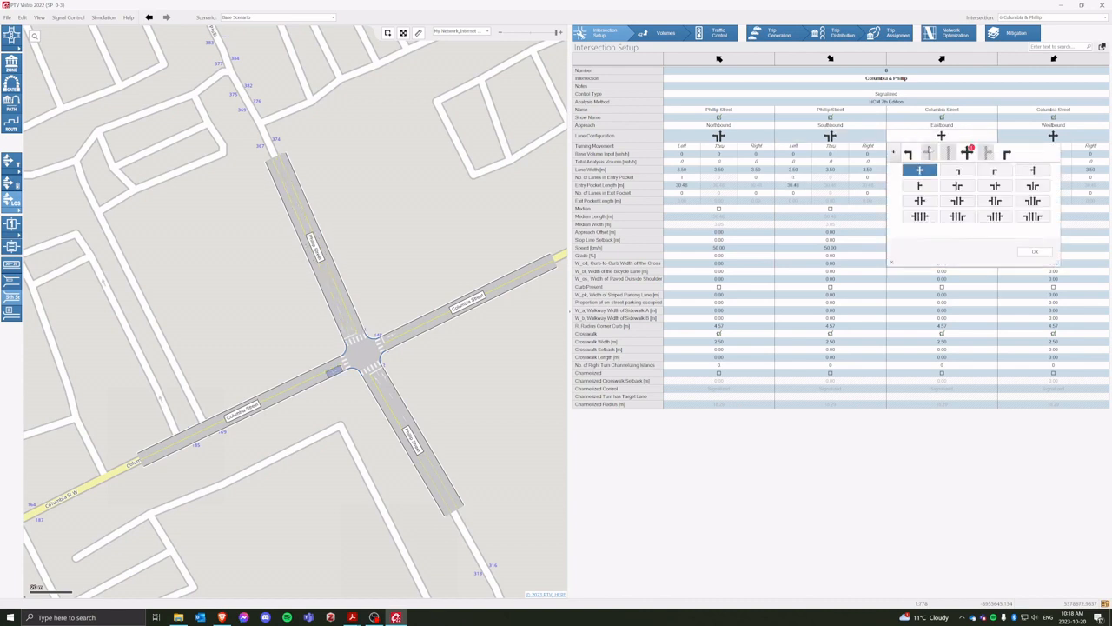
left_click(957, 201)
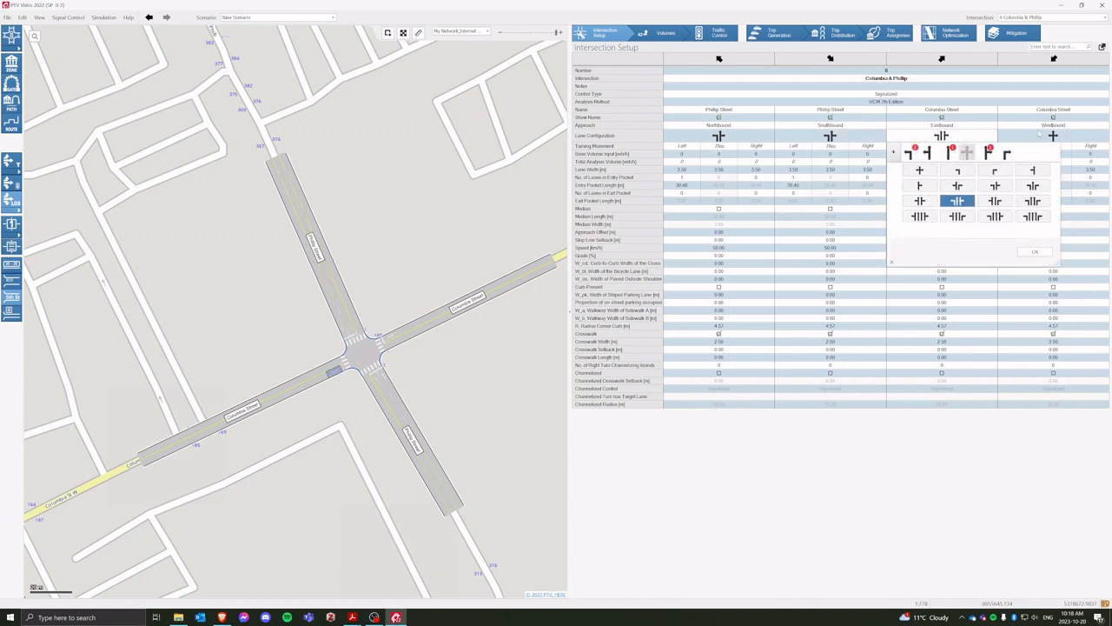
left_click(1052, 136)
left_click(1008, 201)
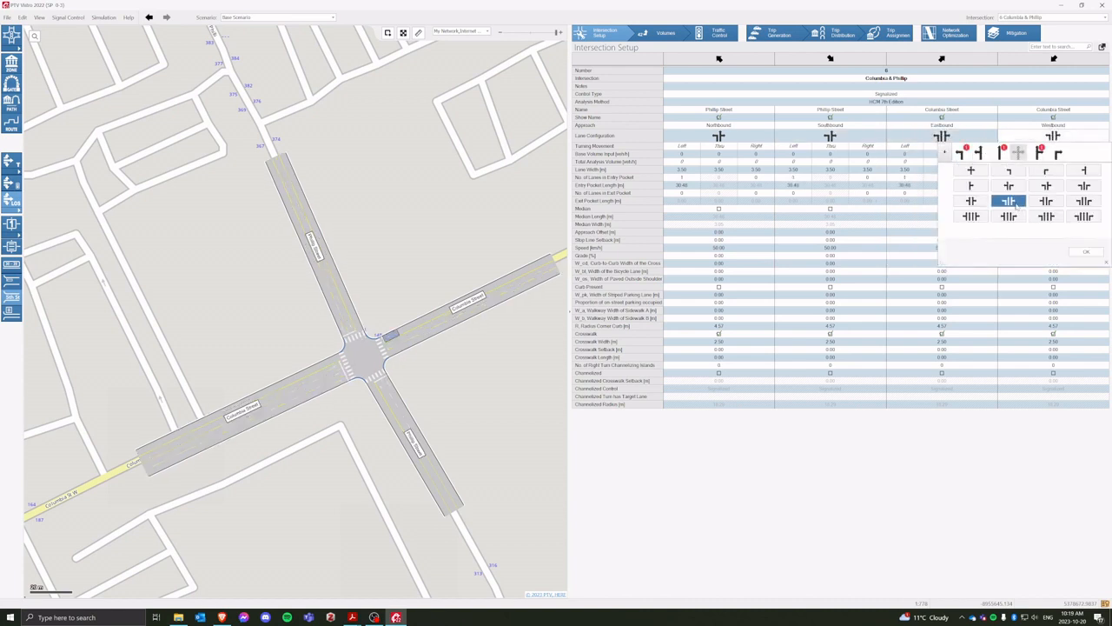
left_click(1086, 251)
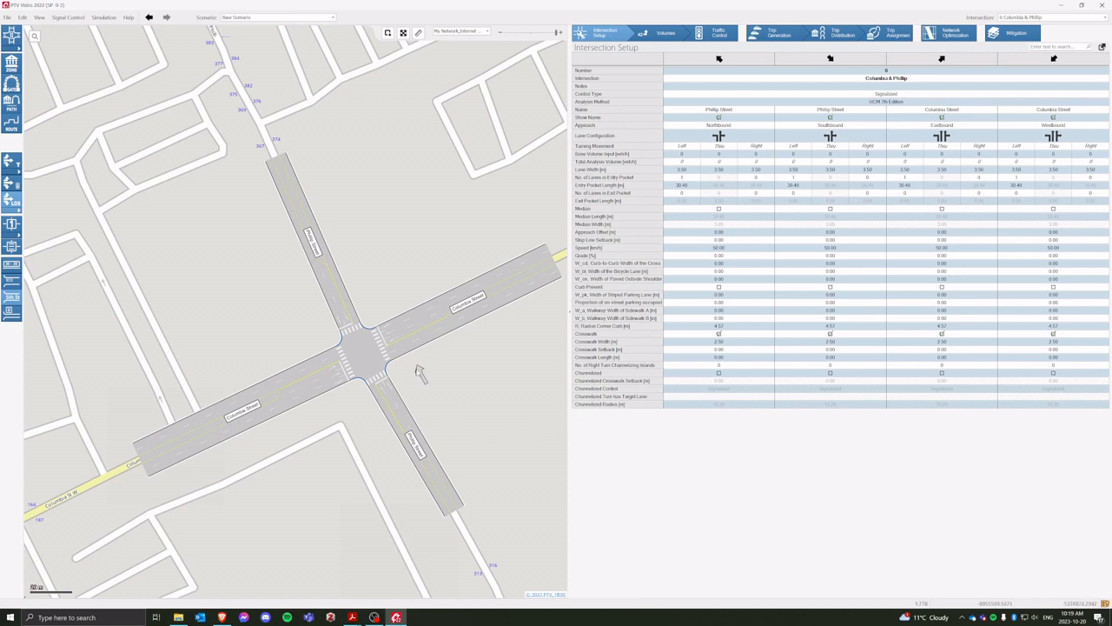
- Compare the Columbia Street legs on the network map with the lane markings in the Google Maps satellite view
left_click(252, 402)
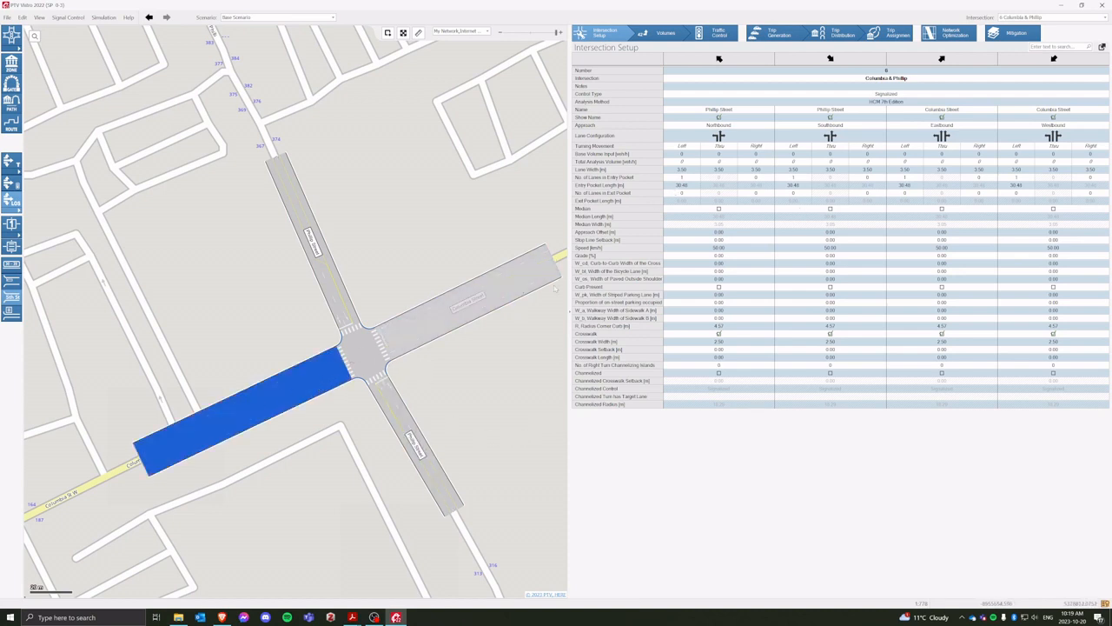
left_click(351, 304)
left_click(387, 344)
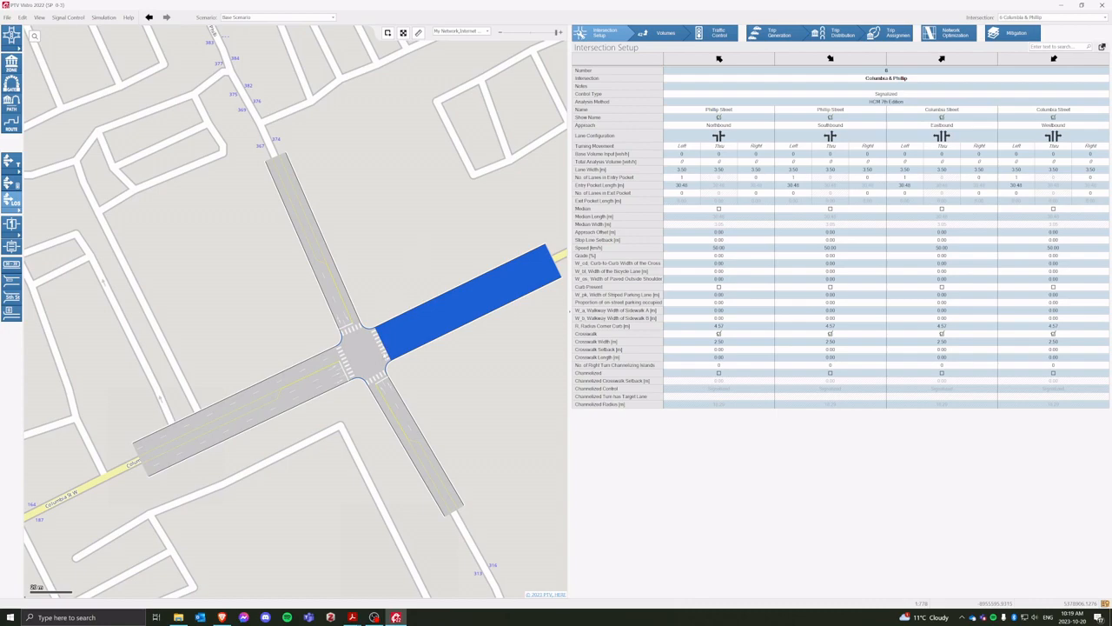
left_click(362, 354)
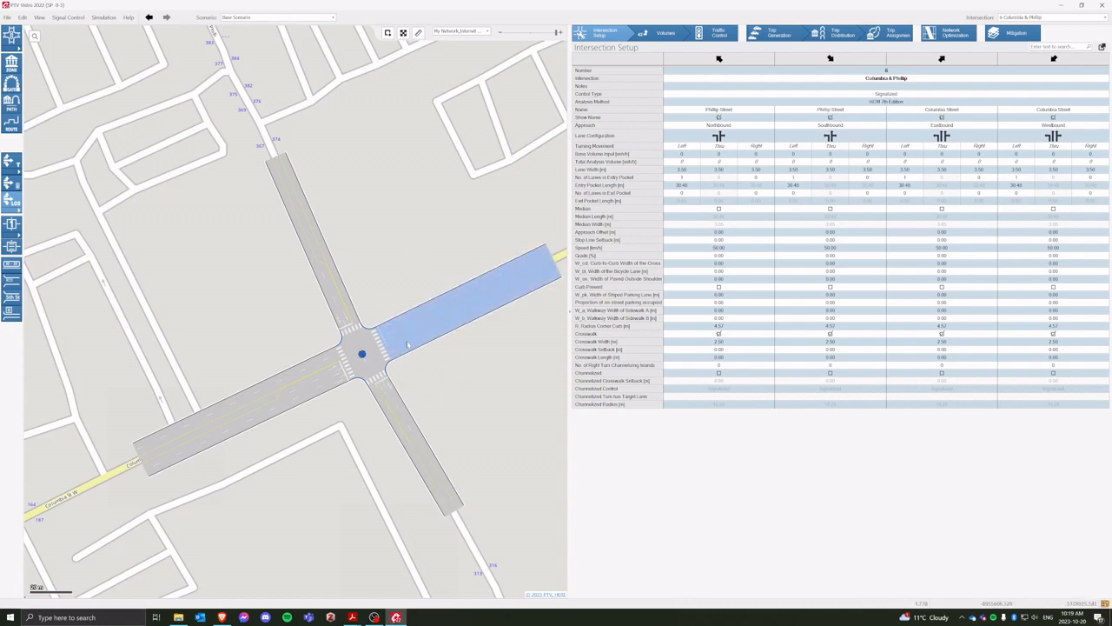
left_click(224, 617)
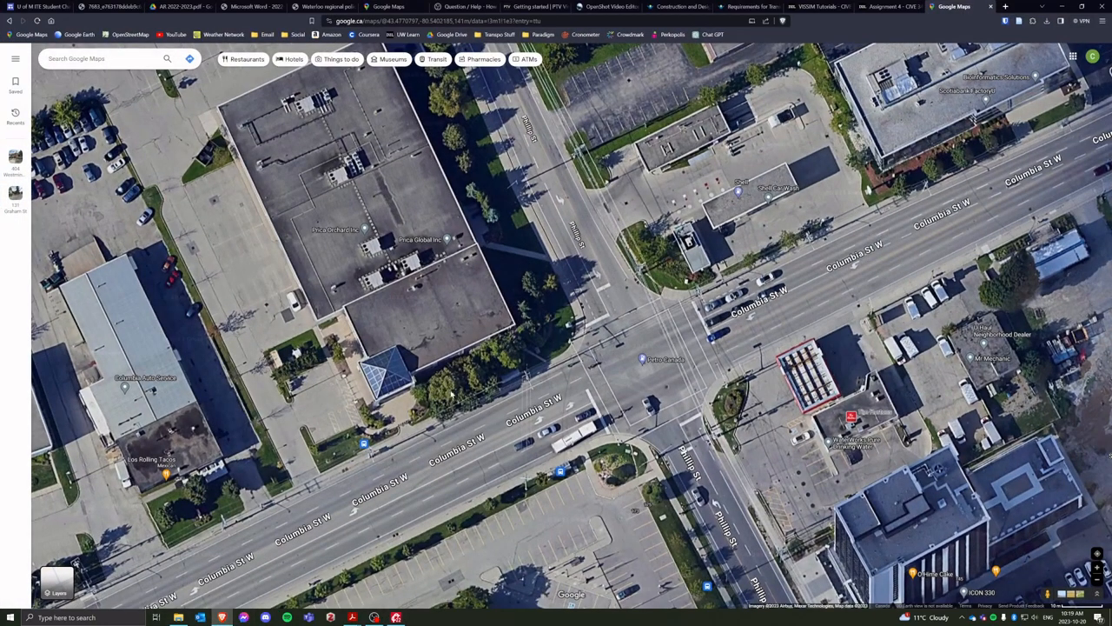
left_click_drag(457, 470, 395, 281)
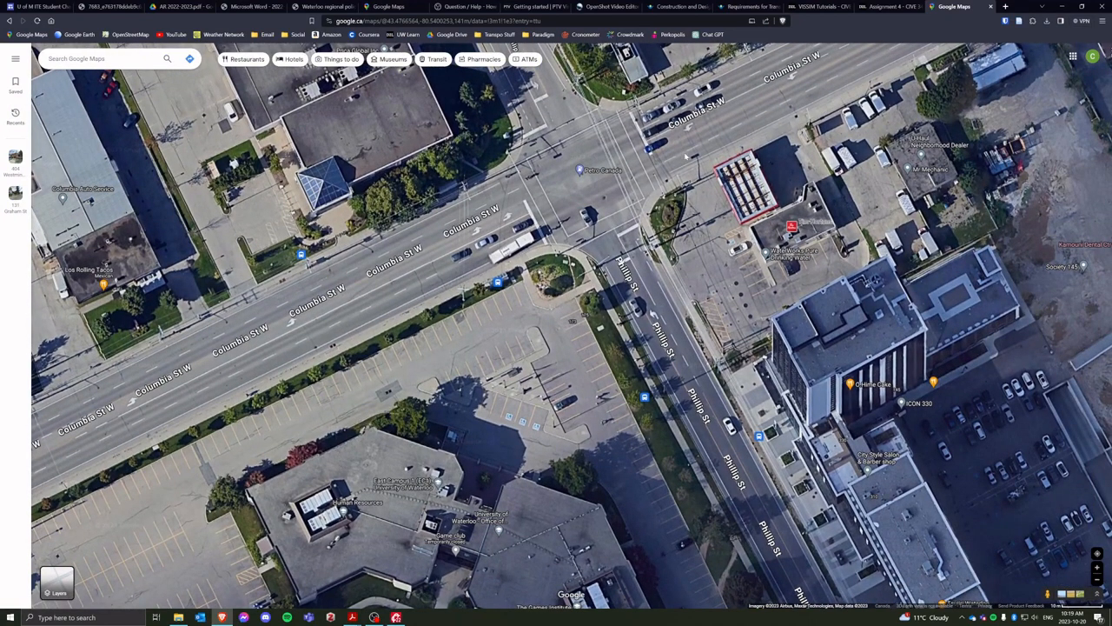
left_click_drag(683, 155, 736, 257)
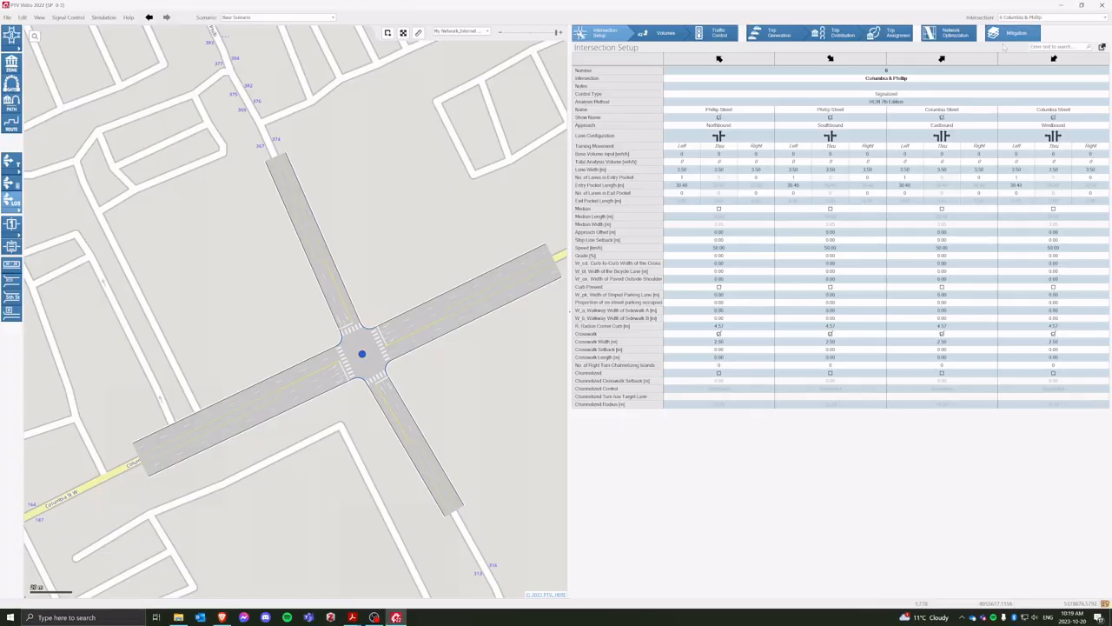
left_click(1068, 6)
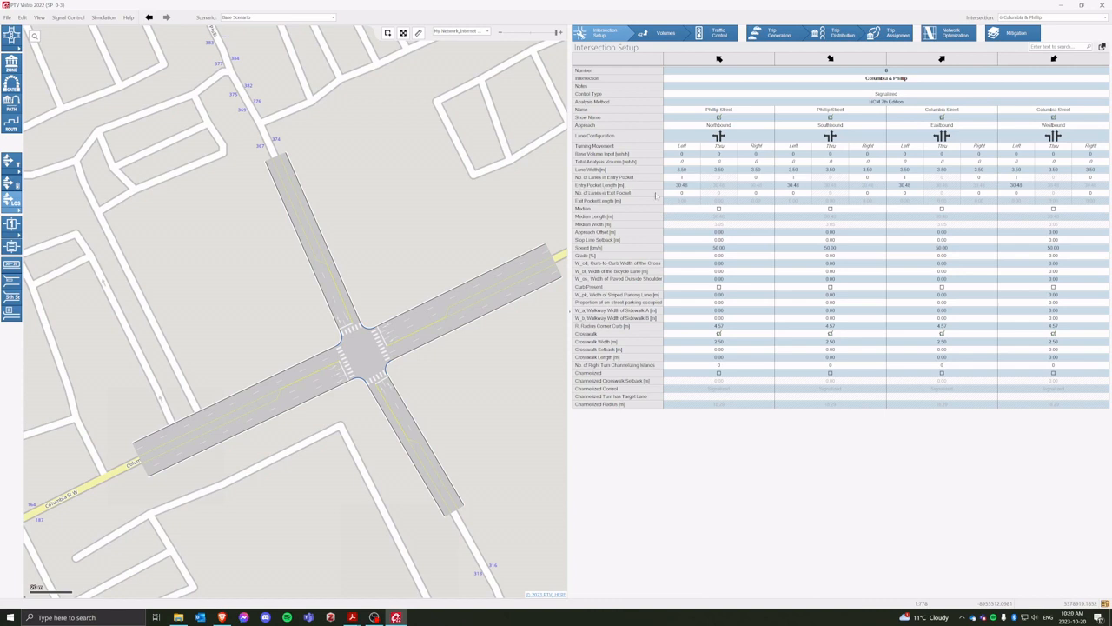
- Try 2 lanes in the northbound left-turn entry pocket and restore the number to 1
left_click(682, 179)
type("2")
key("BackSpace")
type("1")
key("Return")
- Switch to Google Maps in the browser and measure the westbound left-turn lane on Columbia St W from the stop line
left_click(222, 617)
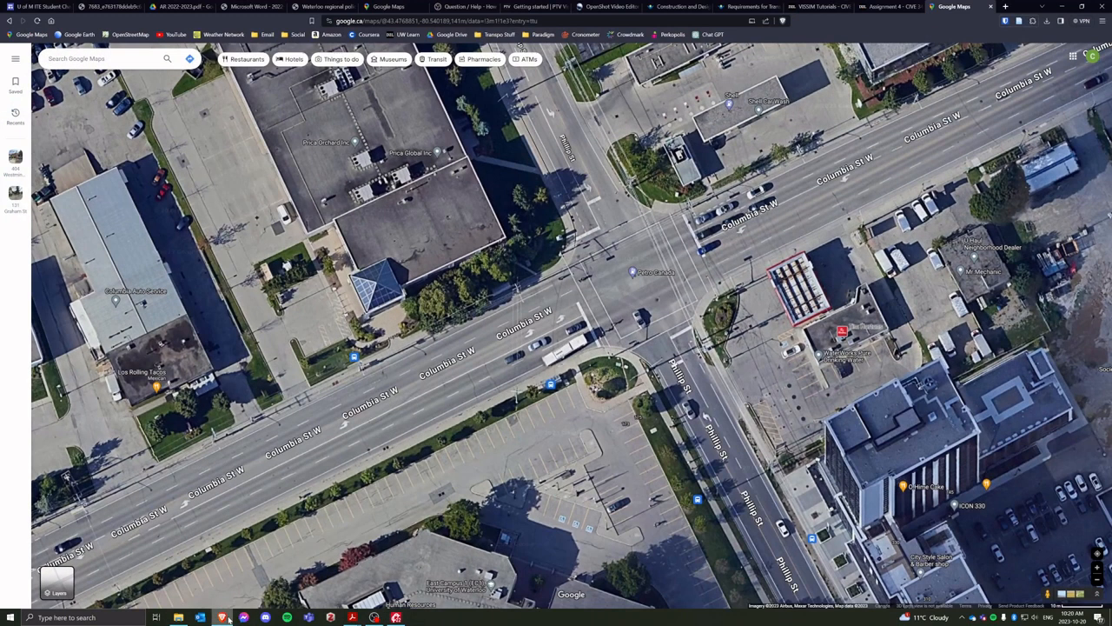
left_click_drag(658, 274, 497, 410)
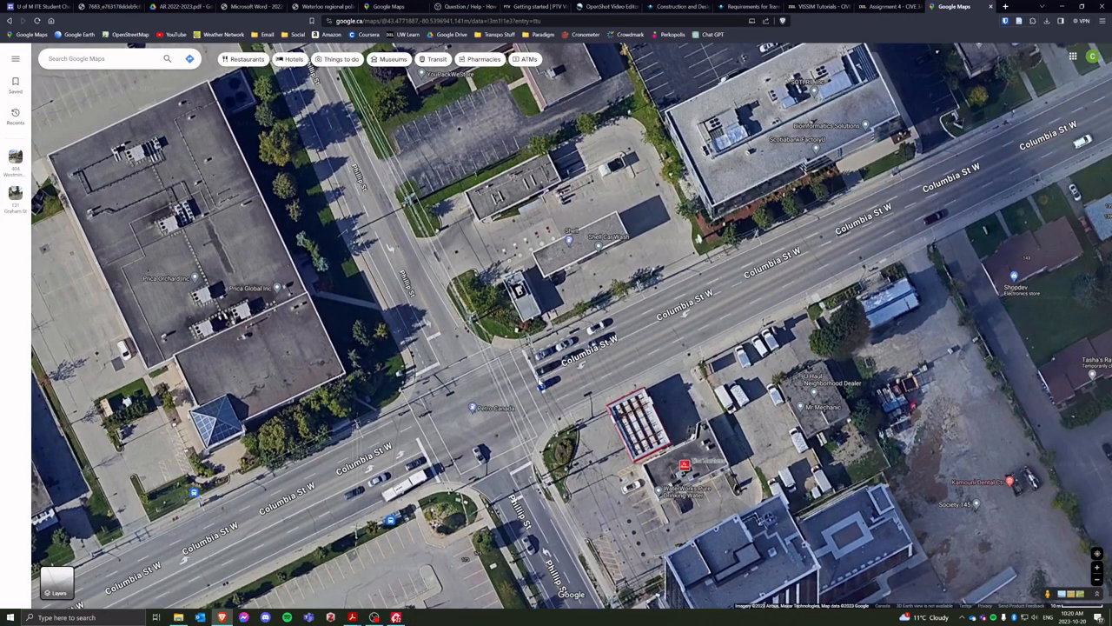
right_click(540, 382)
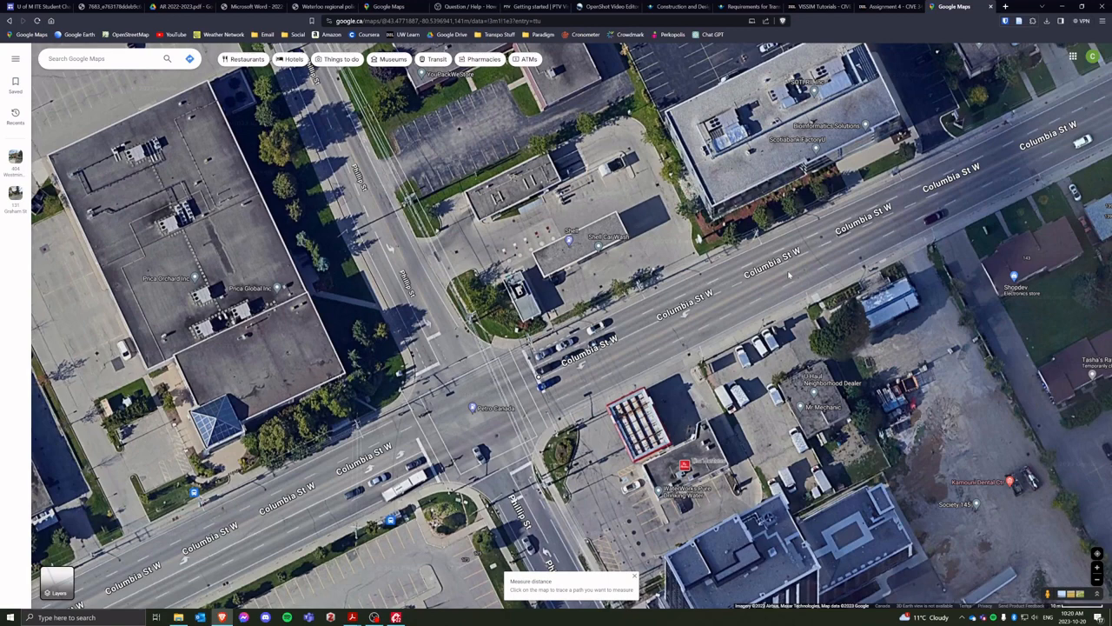
left_click(937, 196)
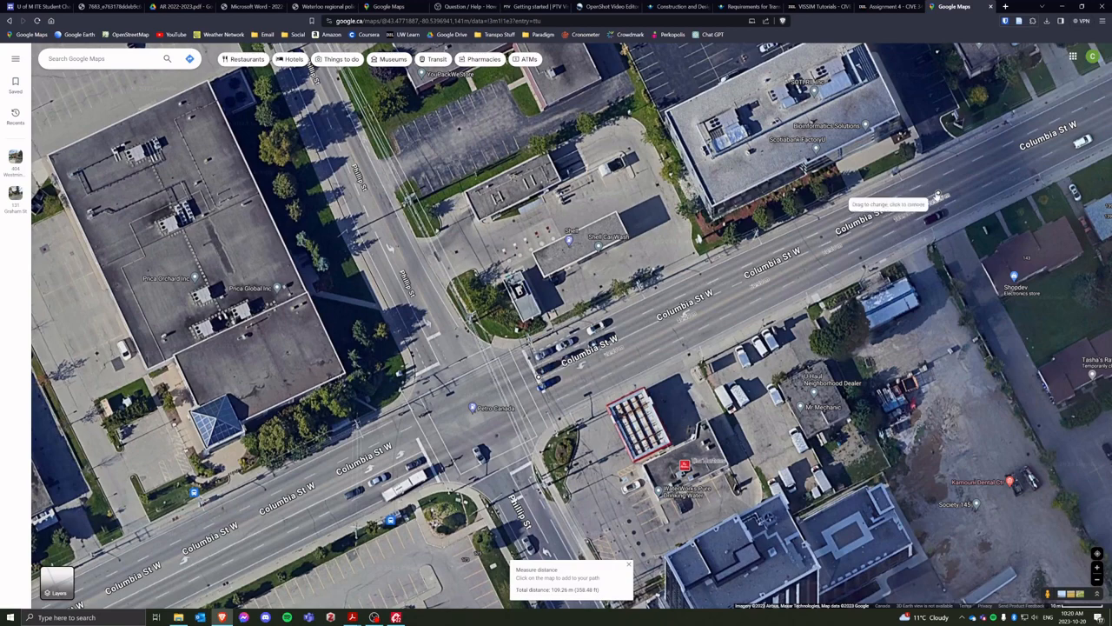
left_click_drag(938, 196, 664, 321)
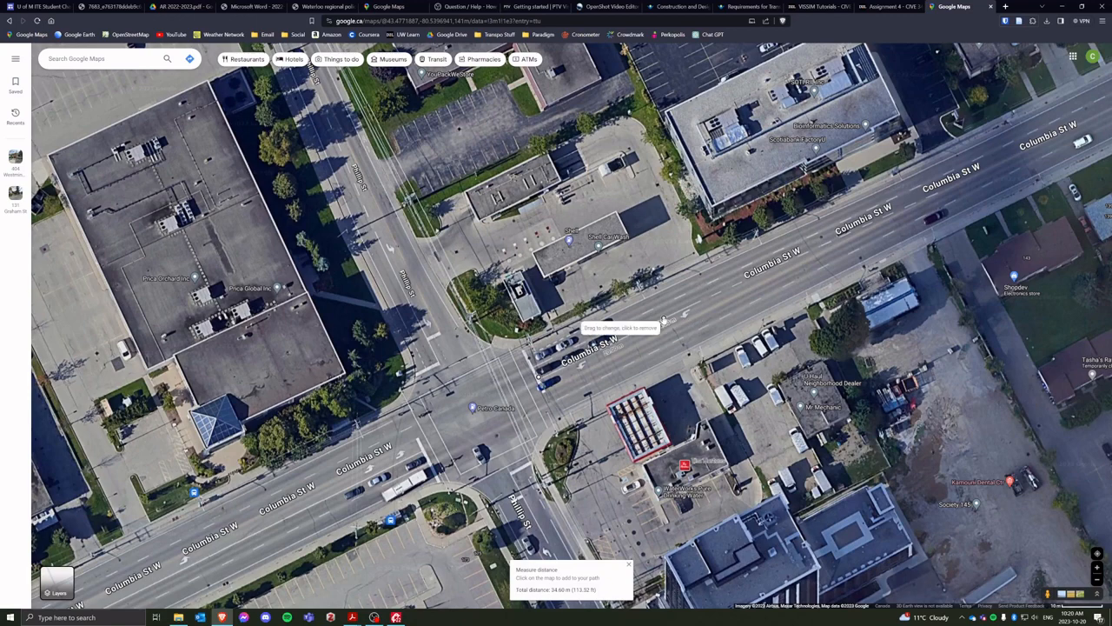
mouse_move(663, 319)
left_mouse_down()
mouse_move(690, 304)
mouse_move(668, 314)
left_mouse_up()
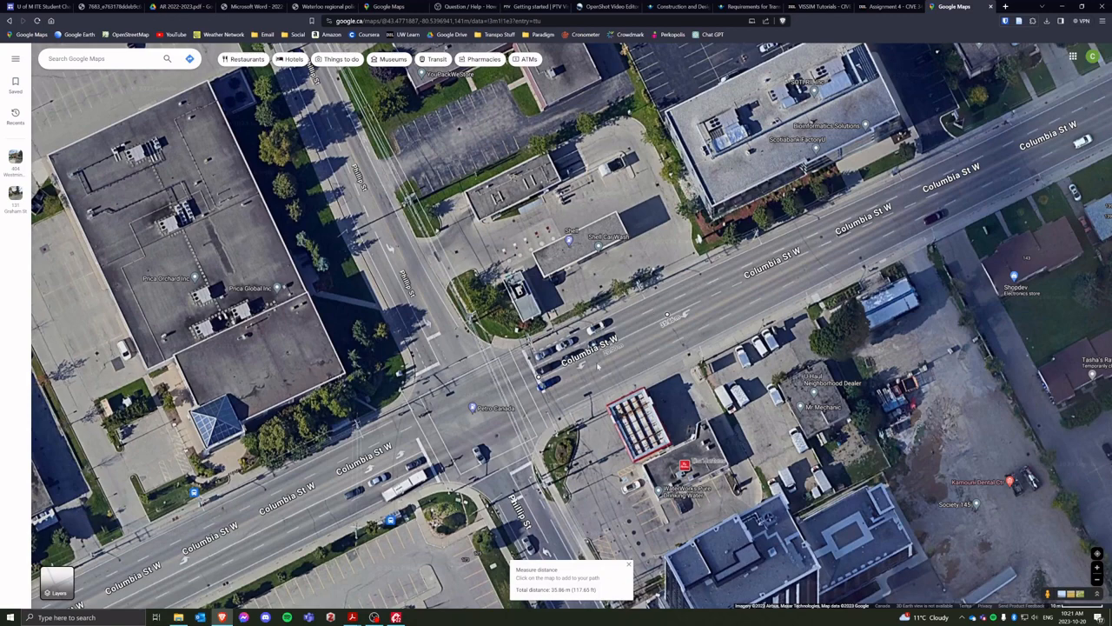
left_click(628, 564)
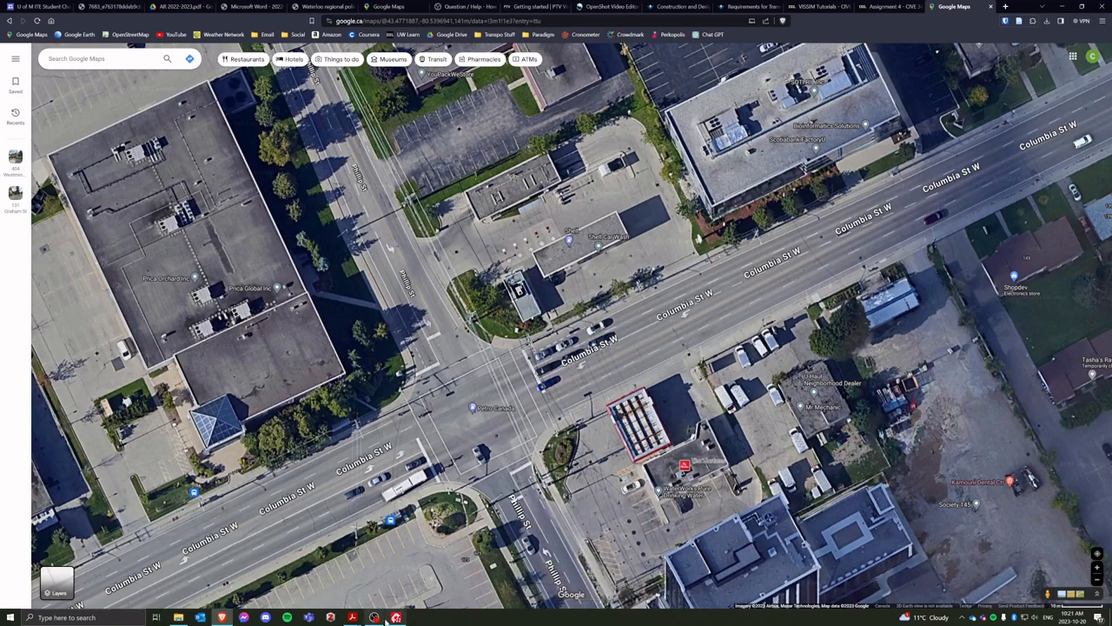
- Measure the northbound left-turn lane on Phillip St from the stop line in satellite view
left_click_drag(526, 492, 580, 309)
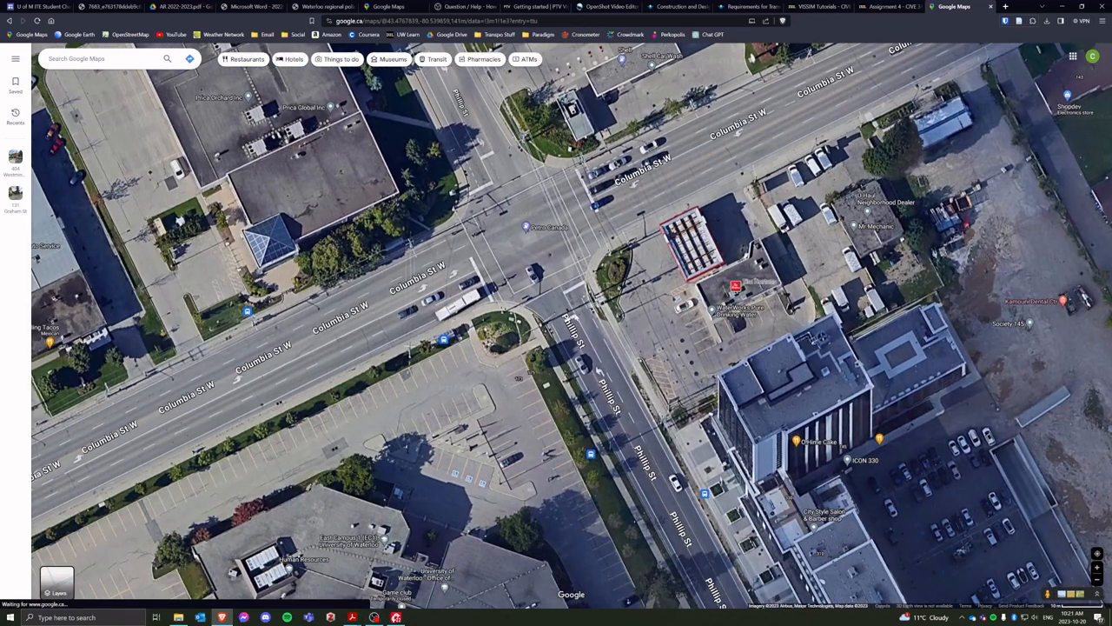
right_click(575, 314)
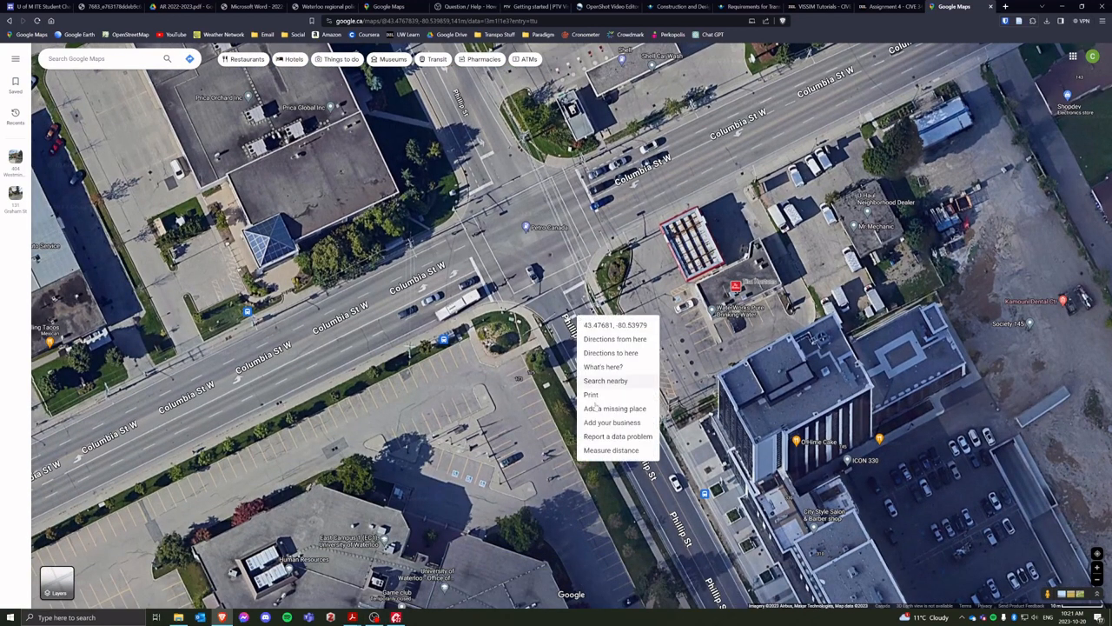
left_click(607, 455)
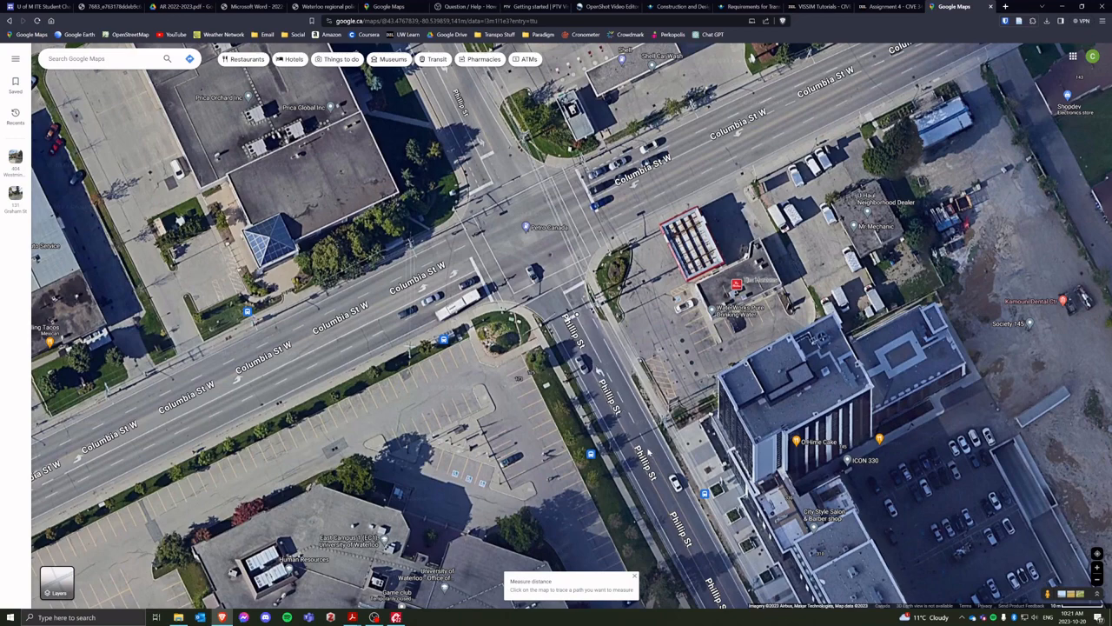
left_click(650, 455)
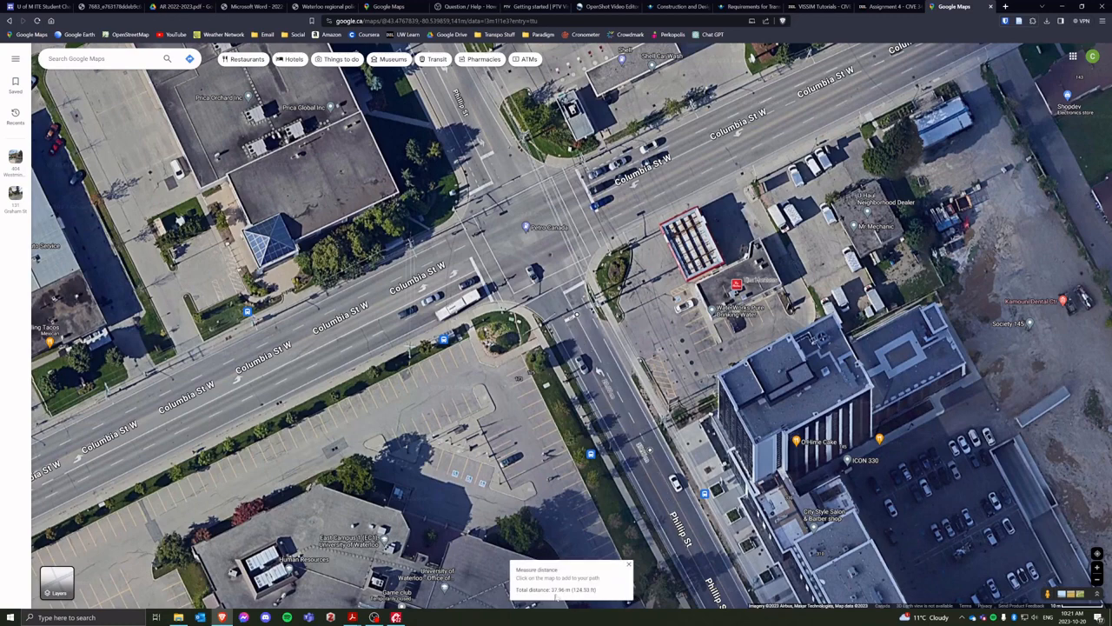
left_click(628, 565)
- Switch back to PTV Vistro and set the left-turn entry pocket length to 35 m westbound and 38 m northbound
left_click(396, 617)
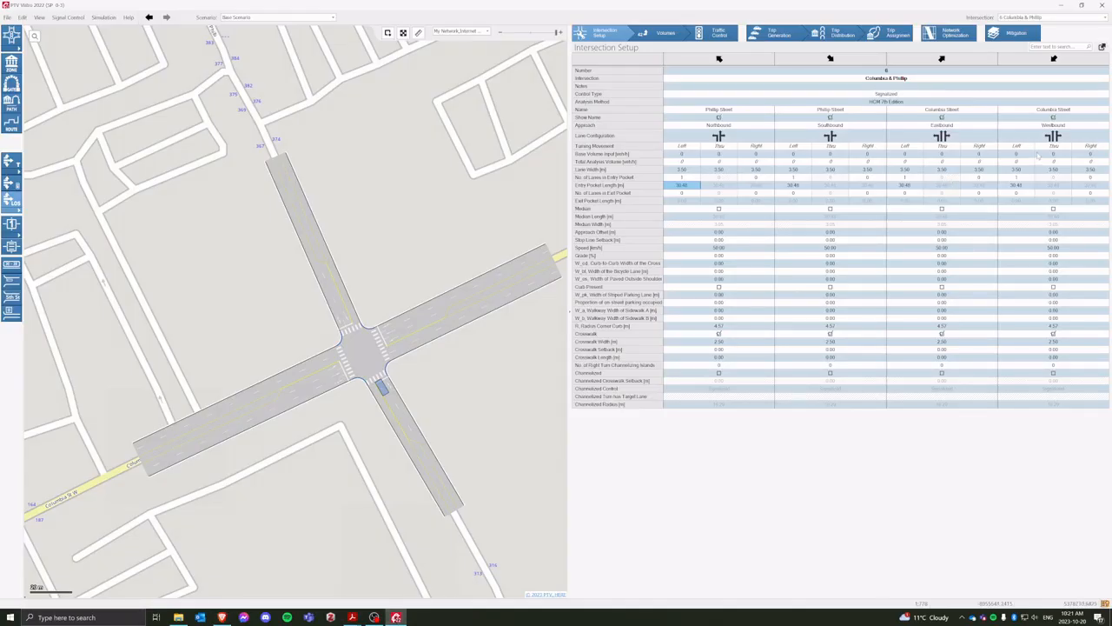
left_click(1021, 186)
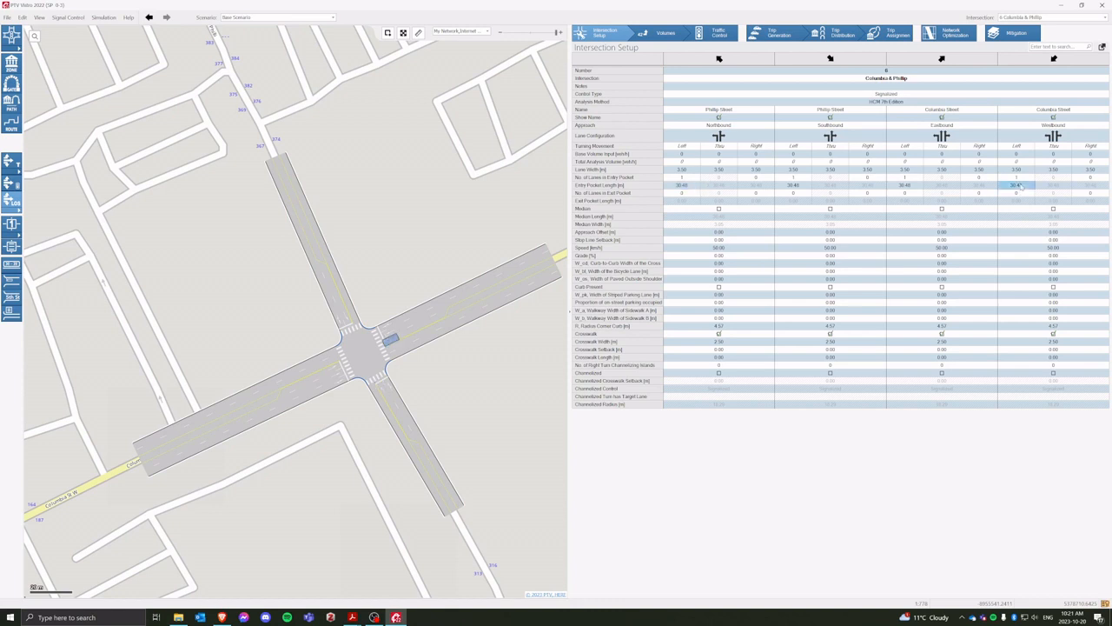
type("35")
left_click(686, 186)
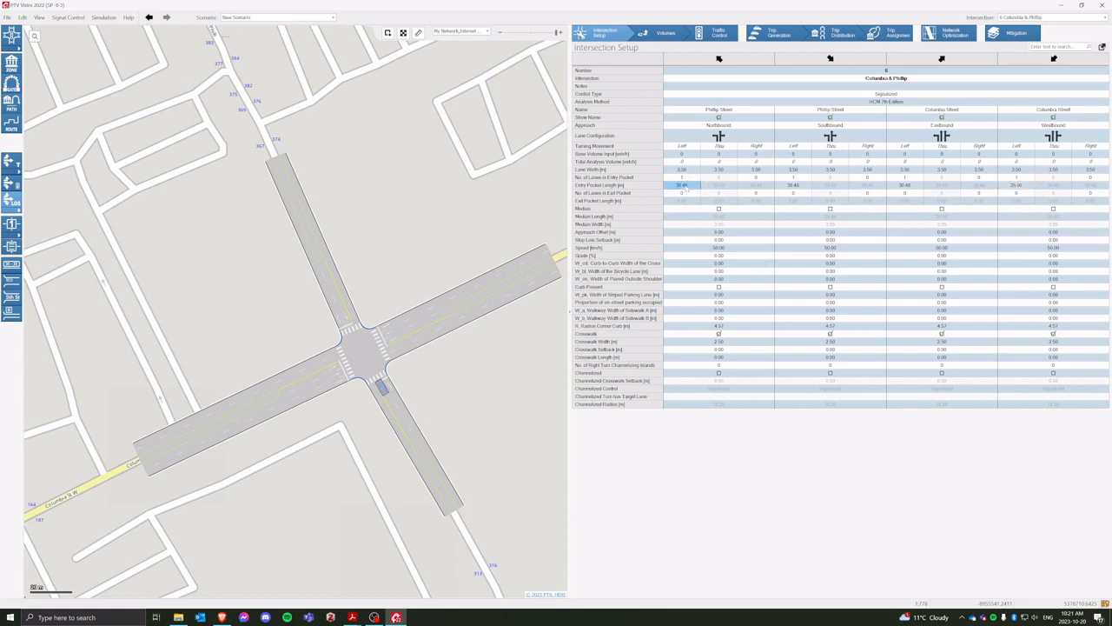
type("30")
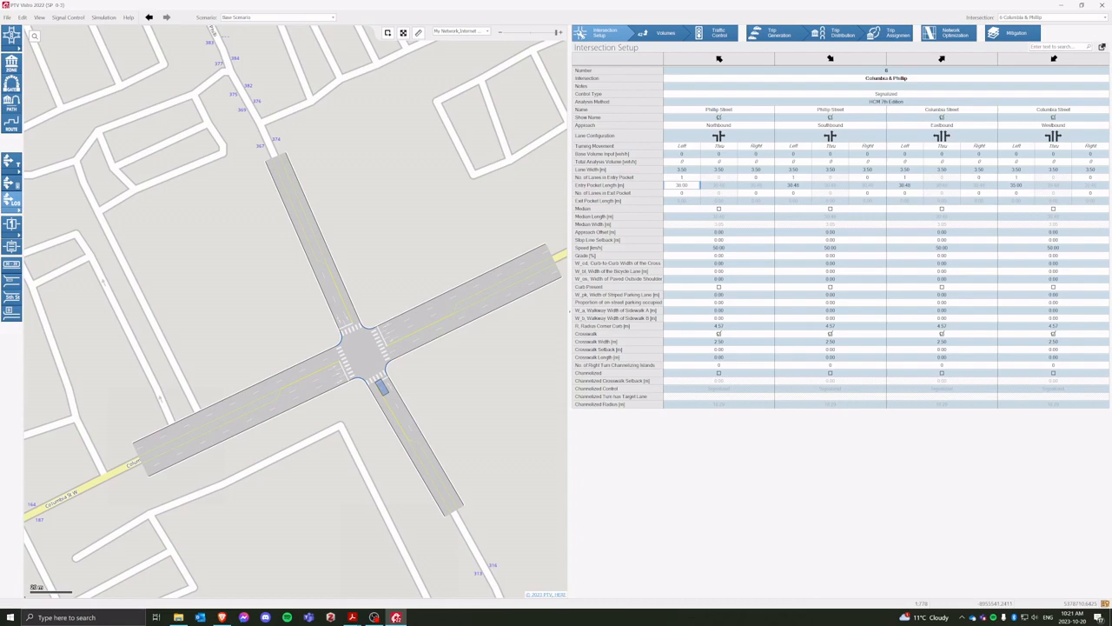
- Switch to Google Maps in the browser and measure the eastbound left-turn lane on Columbia St W from the stop line
left_click(222, 617)
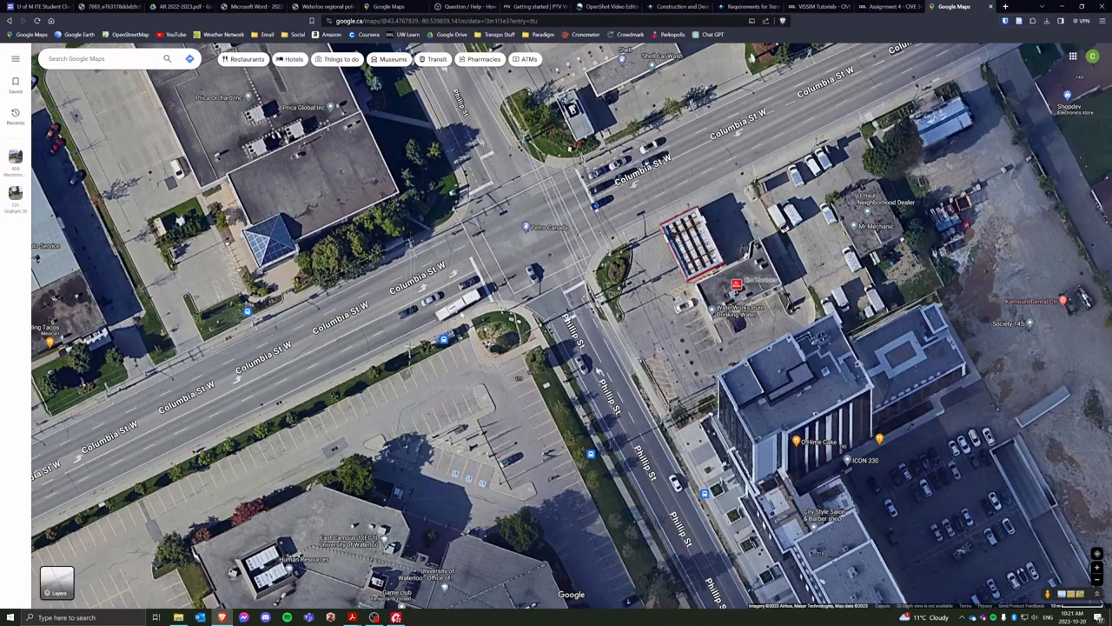
left_click_drag(473, 279, 518, 317)
right_click(514, 315)
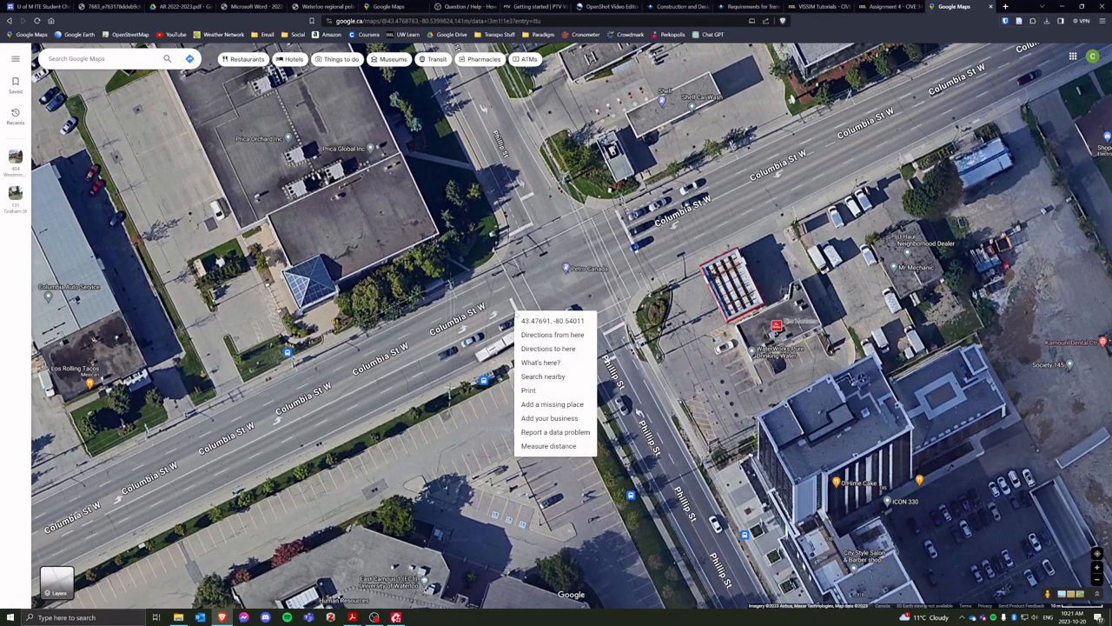
left_click(535, 449)
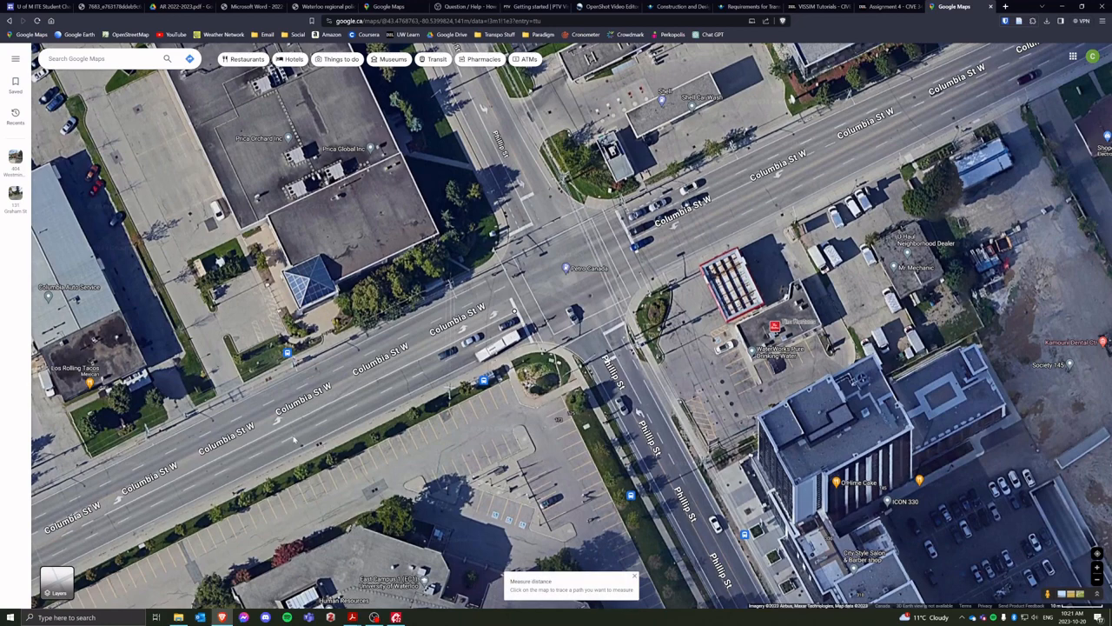
left_click(104, 517)
left_click_drag(105, 513, 439, 374)
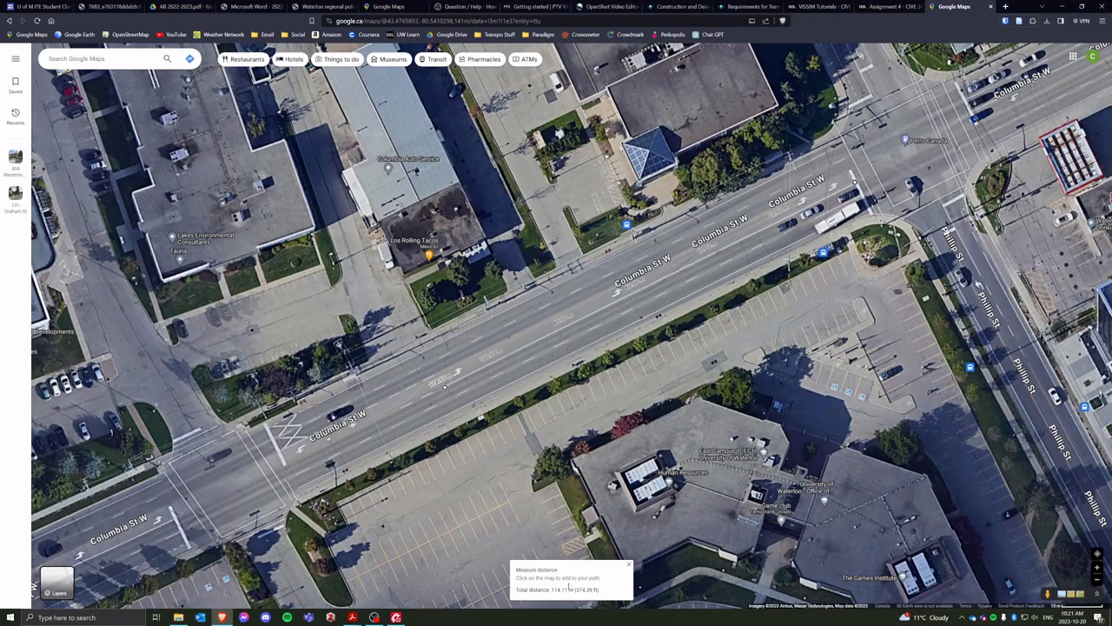
- Switch back to PTV Vistro and set the eastbound left-turn entry pocket length to 114 m
left_click(1062, 7)
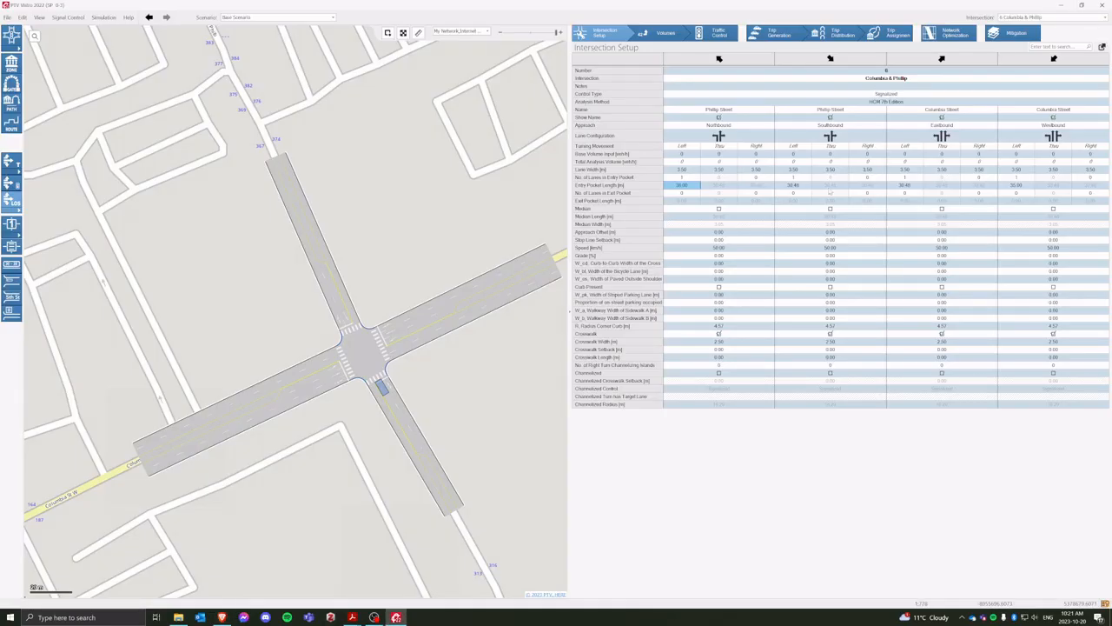
left_click(909, 186)
type("15.00")
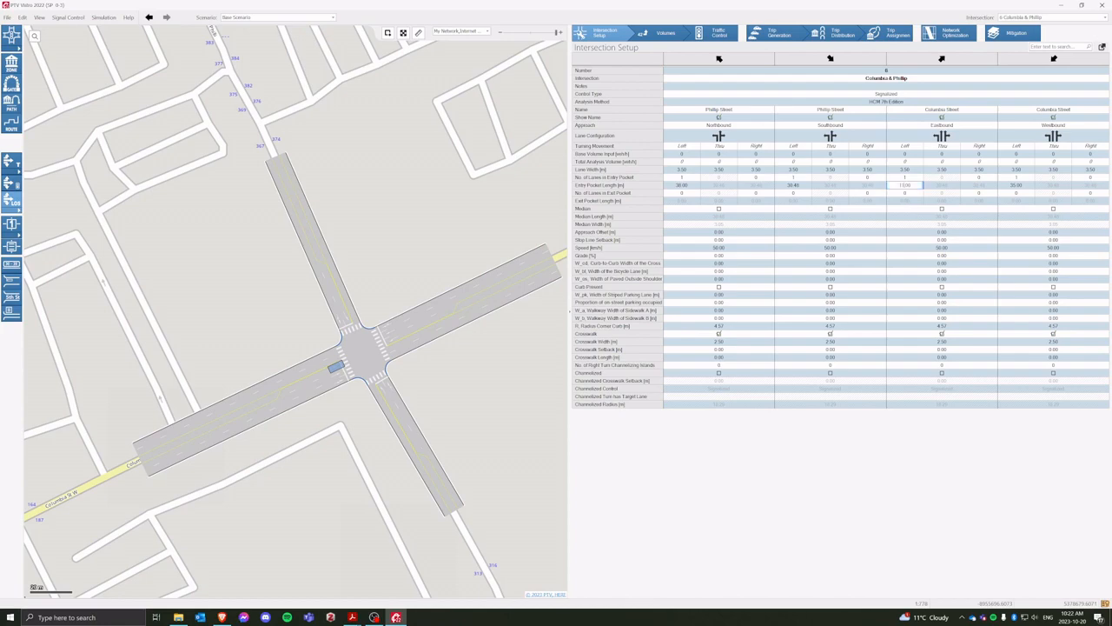
- Switch to Google Maps in the browser and measure the southbound left-turn lane on Phillip St from the stop line
left_click(221, 617)
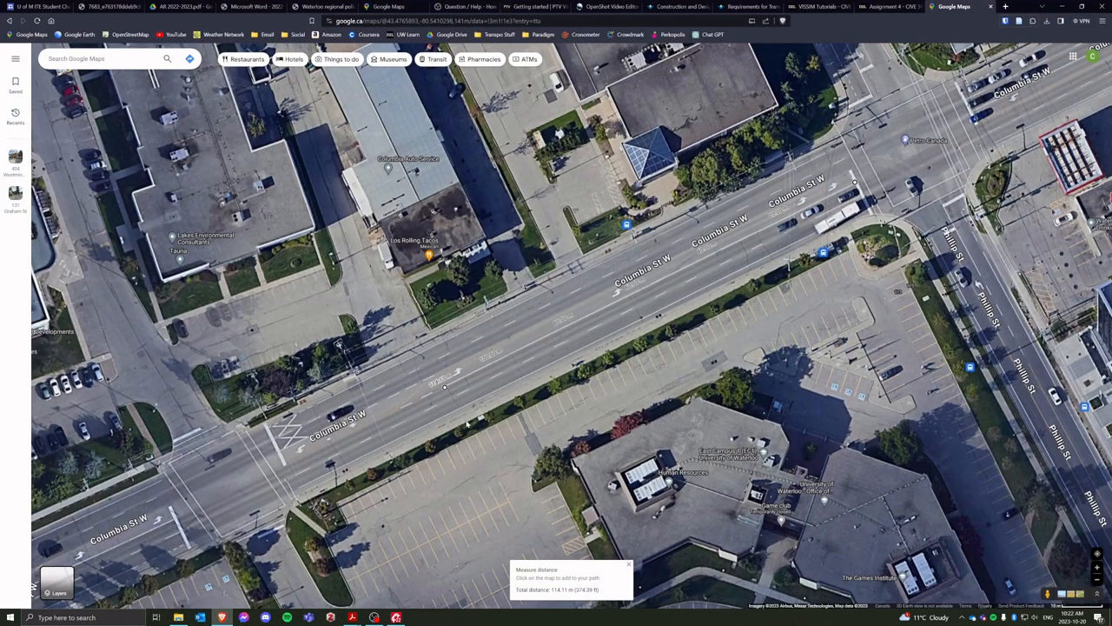
left_click(629, 564)
left_click_drag(778, 148, 641, 409)
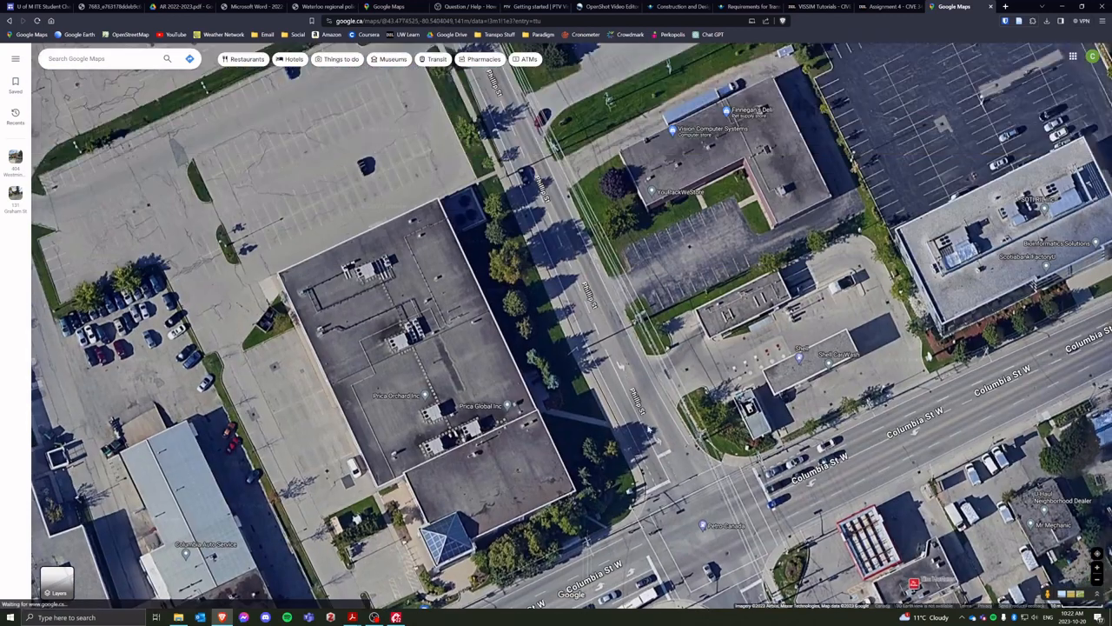
right_click(657, 456)
left_click(692, 590)
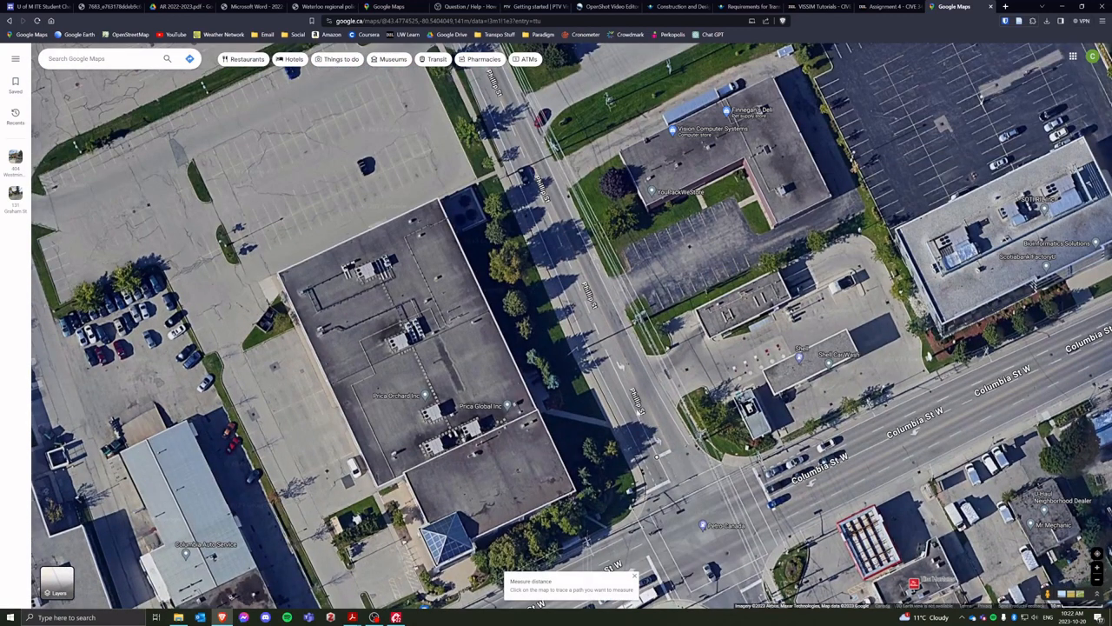
left_click(609, 348)
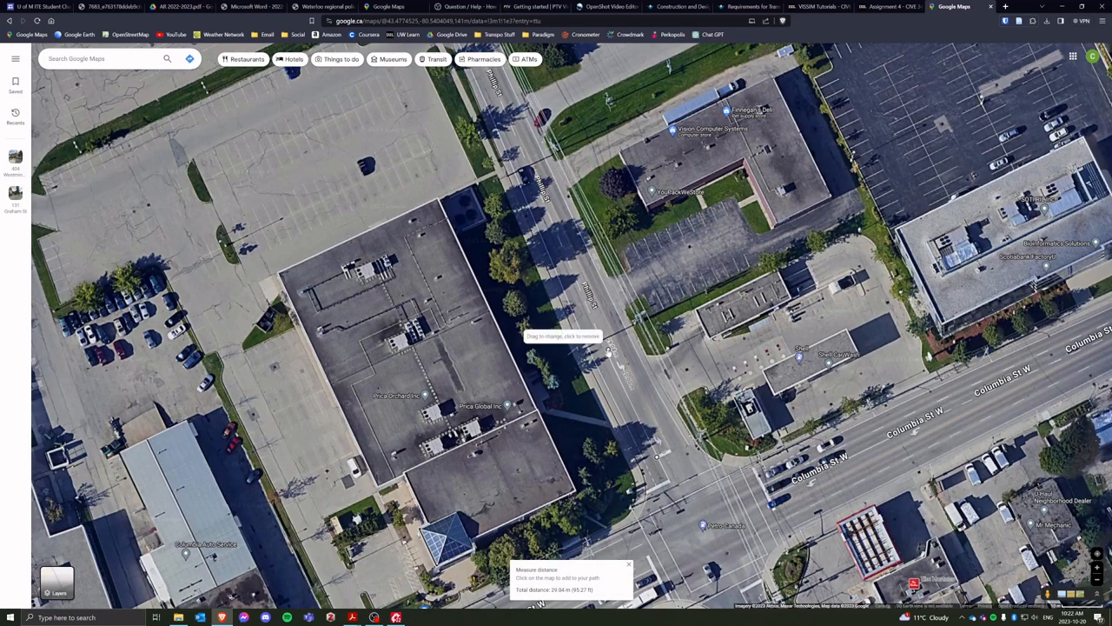
left_click_drag(609, 348, 605, 351)
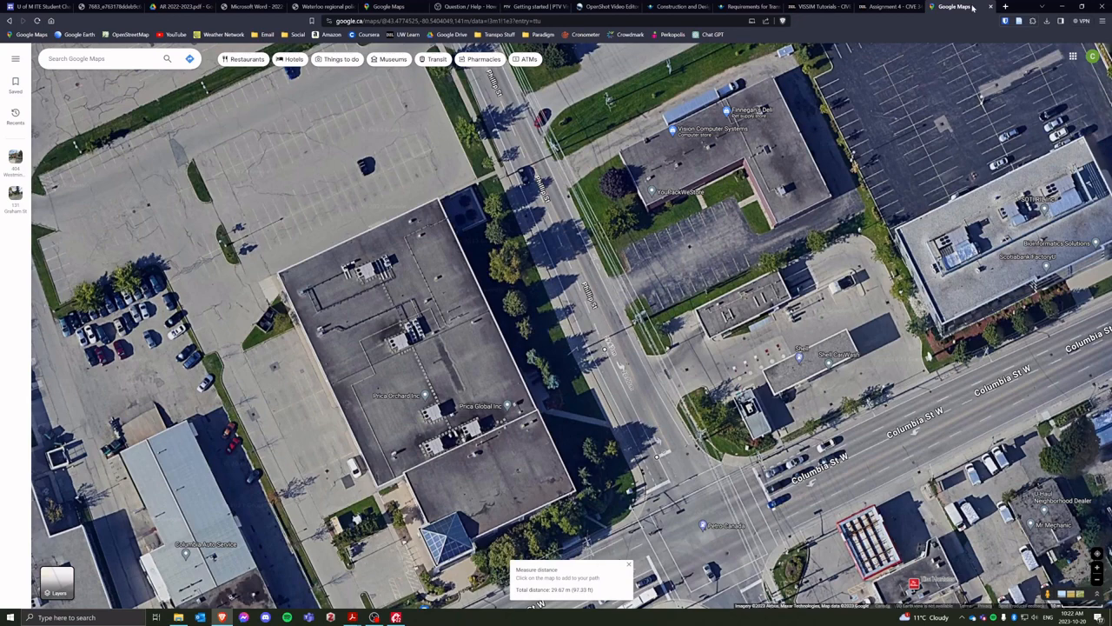
- Switch back to PTV Vistro and set the southbound left-turn entry pocket length to 30 m
left_click(1057, 6)
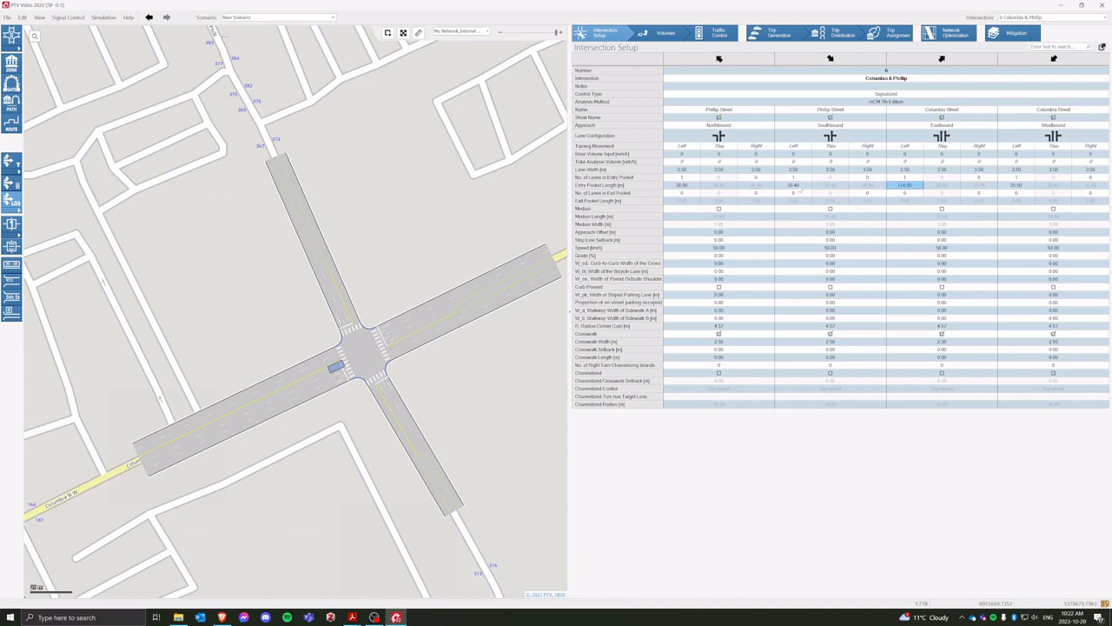
left_click(798, 186)
type("30.00")
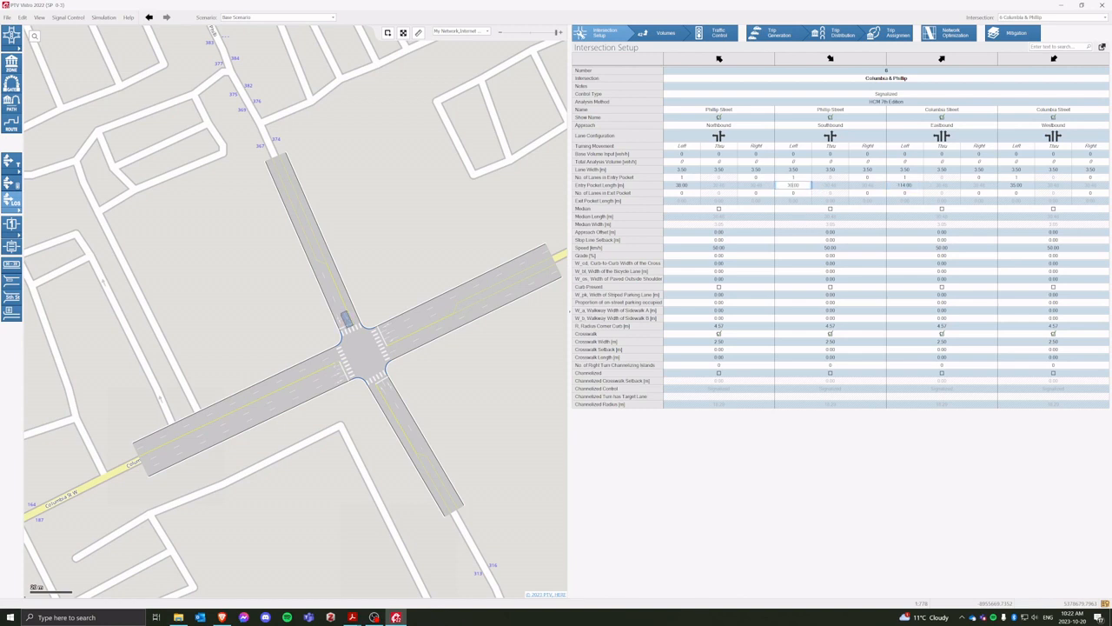
left_click(904, 186)
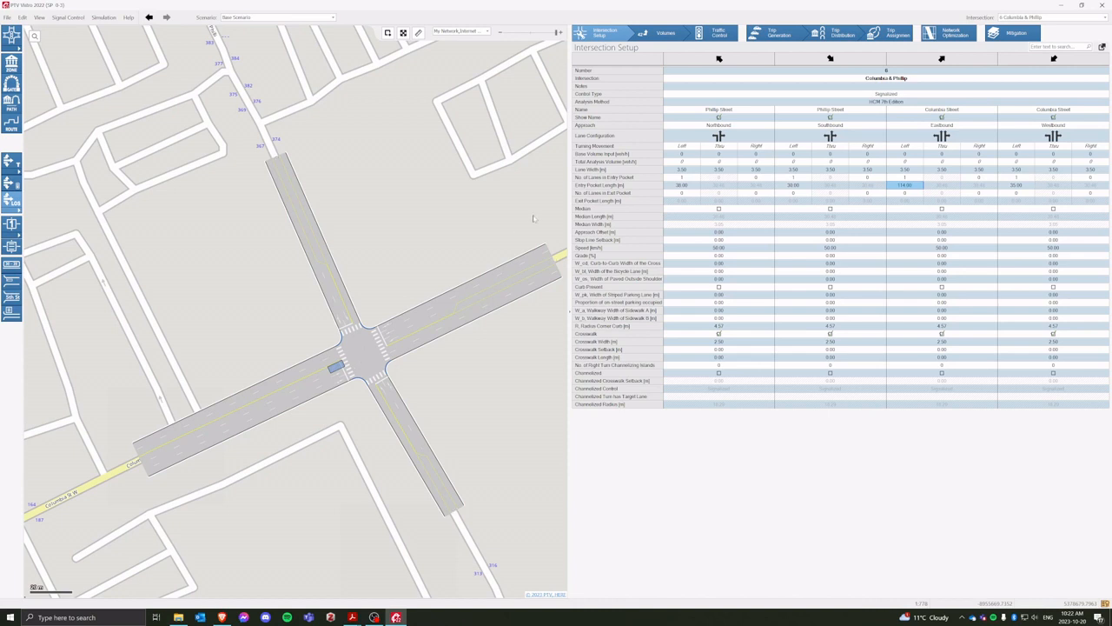
- Lengthen the west leg of Columbia St W so its outer end reaches the next cross street
left_click(164, 460)
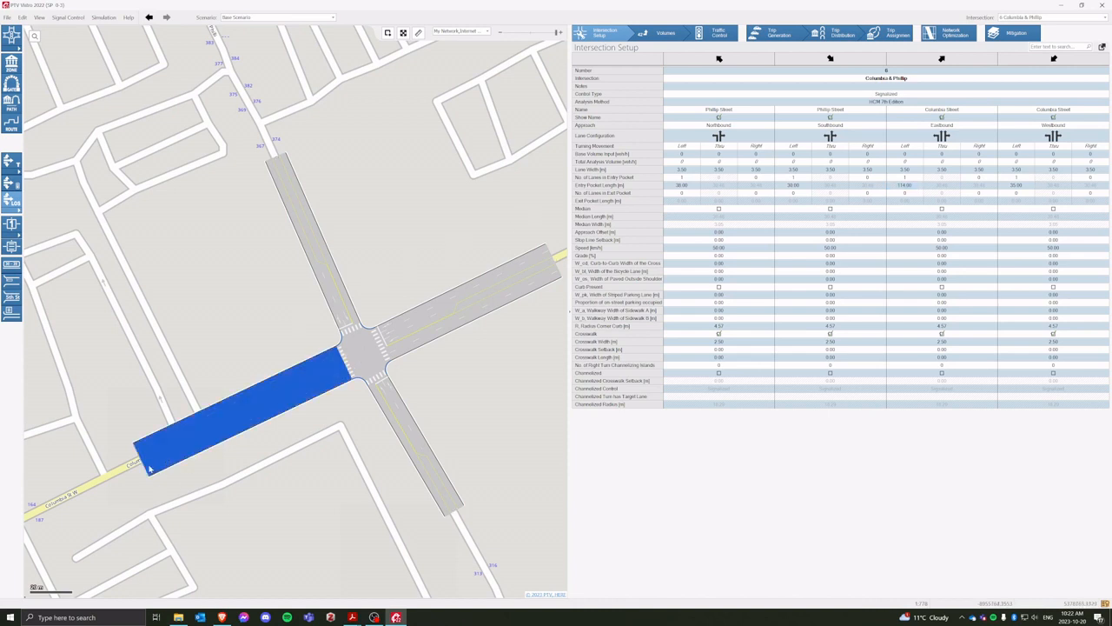
left_click_drag(236, 335, 460, 186)
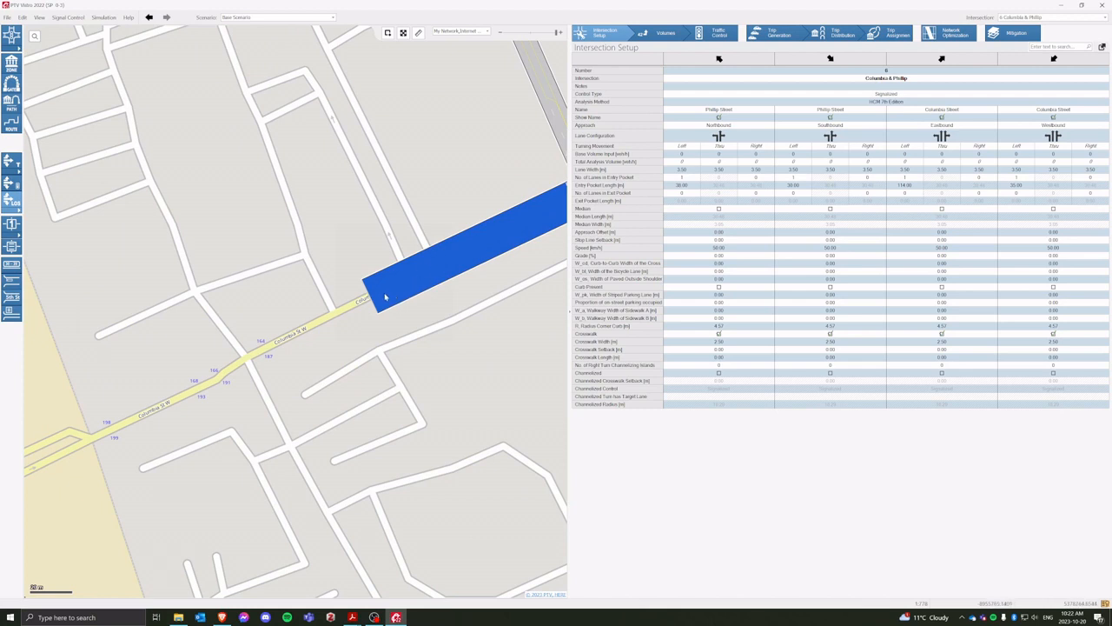
left_click_drag(371, 296, 247, 360)
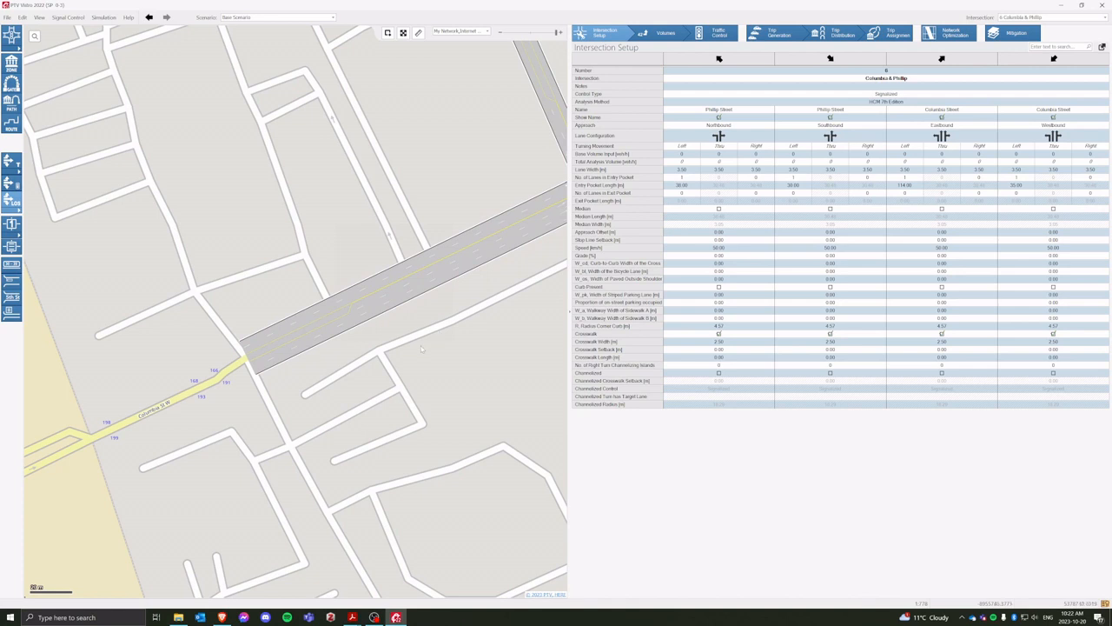
- Examine the intersection's legs on the map, selecting the east leg of Columbia St W and the intersection node
left_click_drag(510, 278, 353, 381)
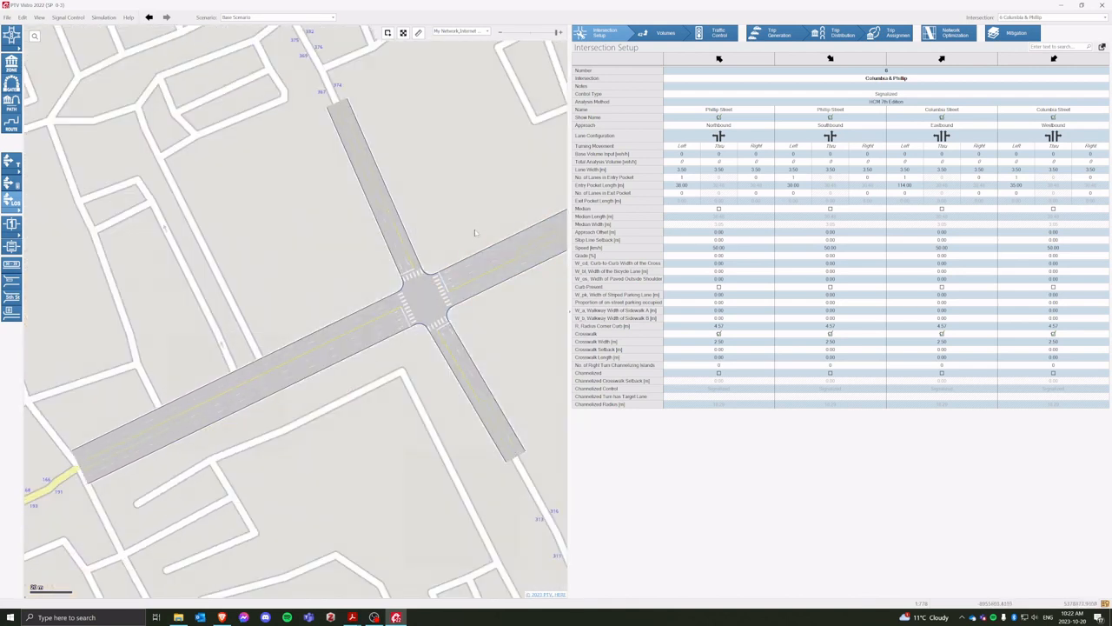
left_click_drag(477, 252, 292, 325)
left_click(428, 317)
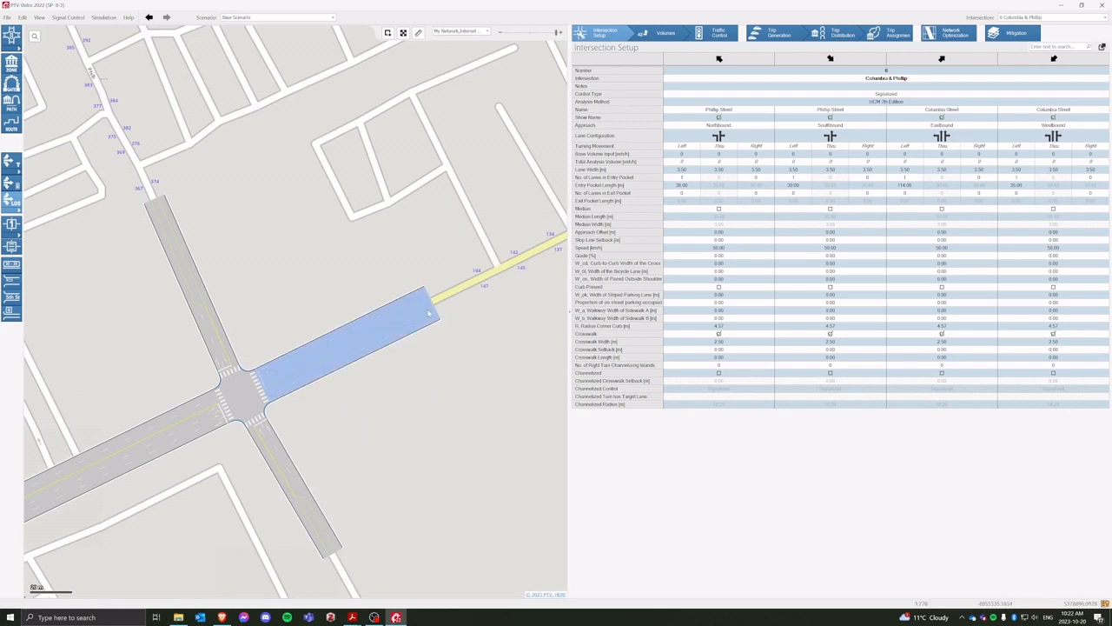
left_click(428, 316)
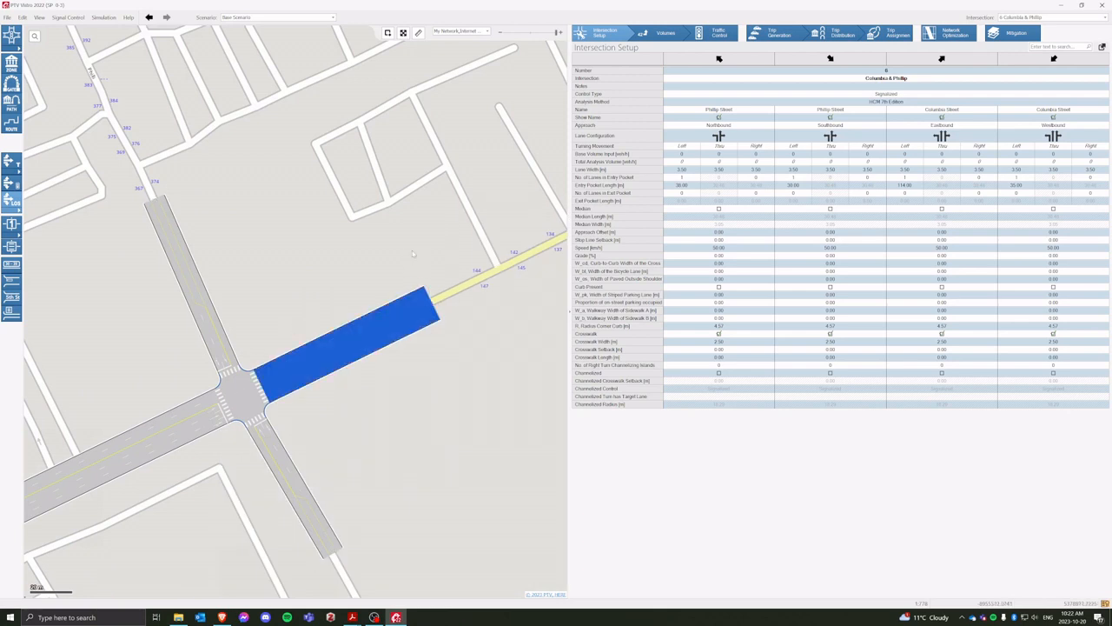
left_click(241, 396)
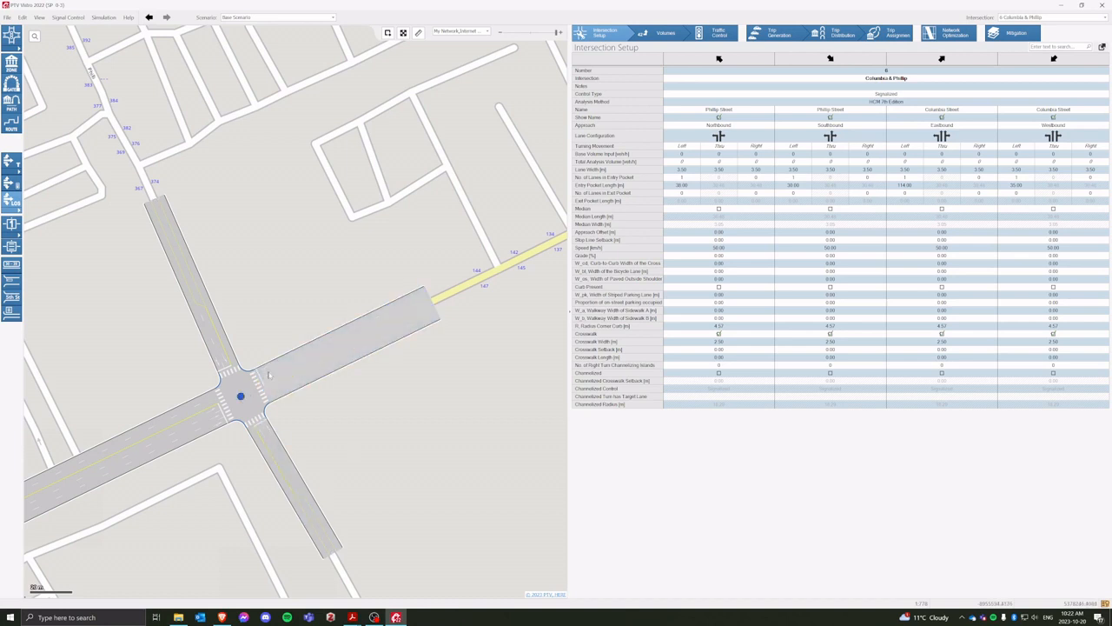
left_click_drag(135, 373, 224, 322)
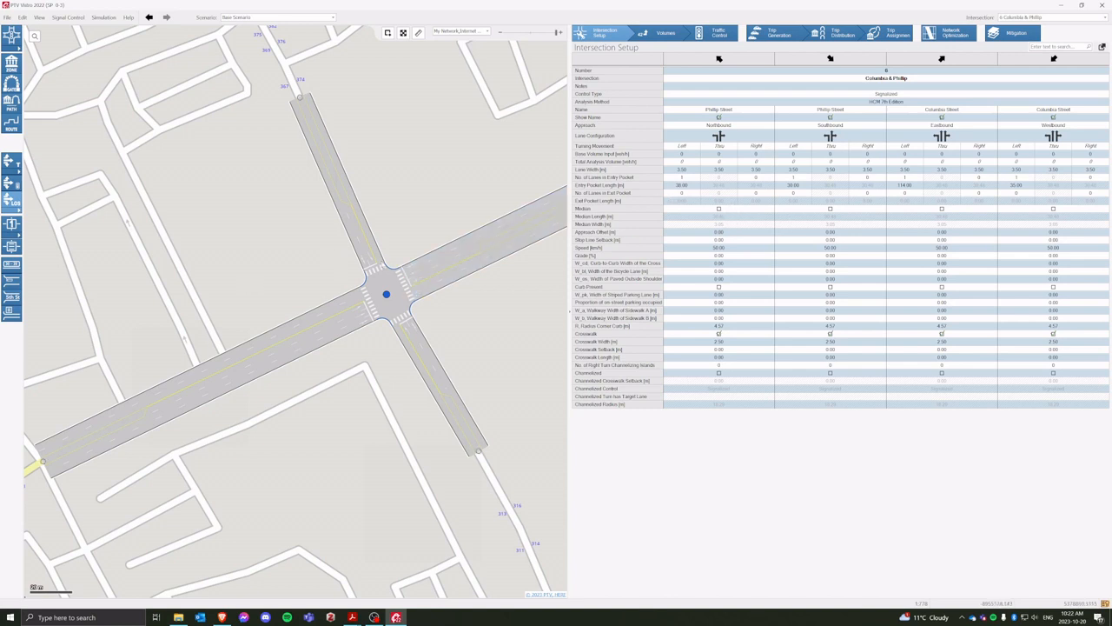
left_click_drag(307, 247, 284, 255)
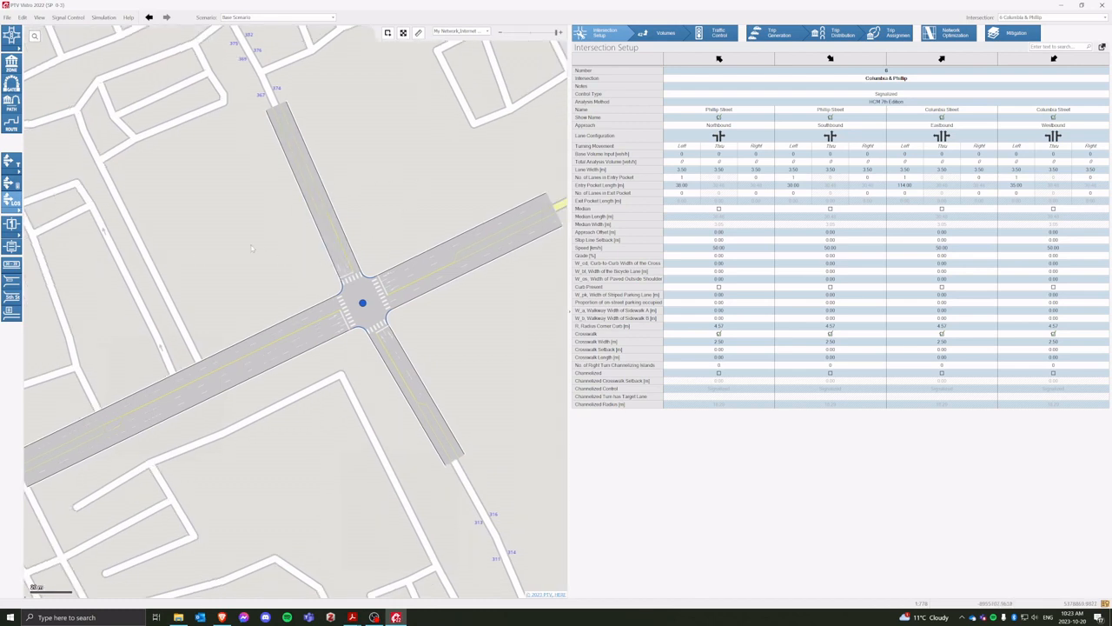
left_click_drag(251, 248, 284, 251)
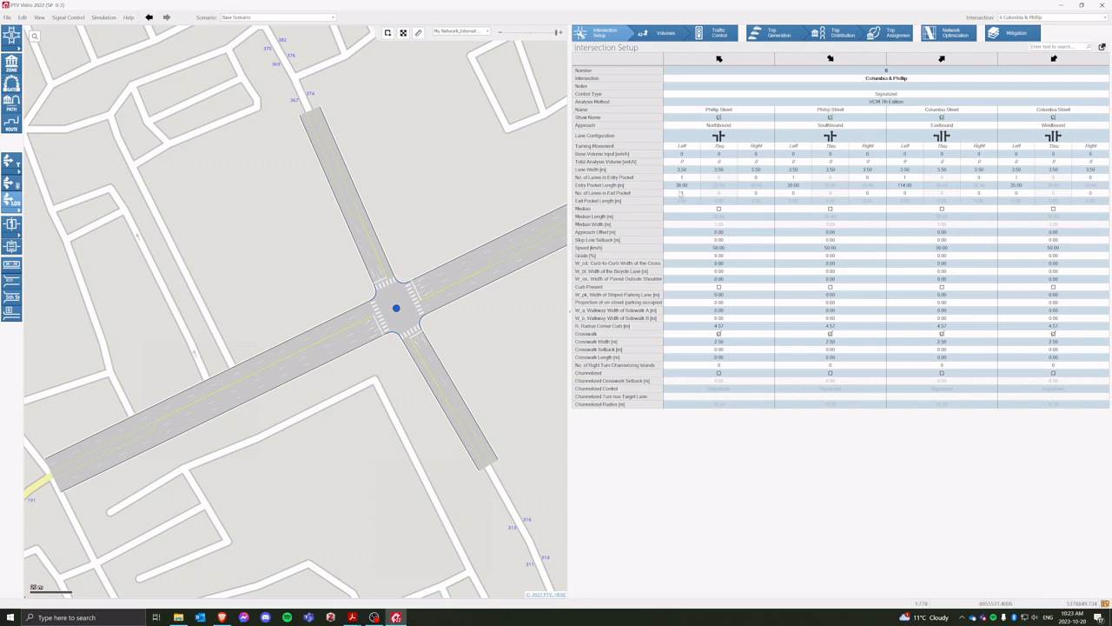
- Set the number of lanes in the northbound left exit pocket to 1
left_click(681, 194)
left_click(450, 399)
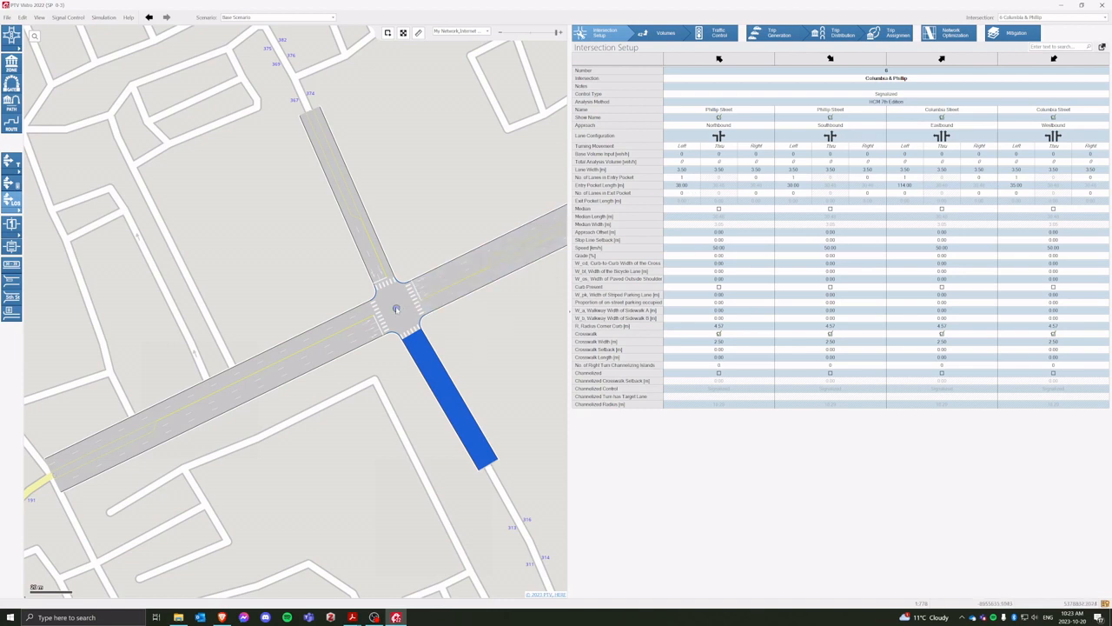
left_click(397, 309)
left_click(682, 192)
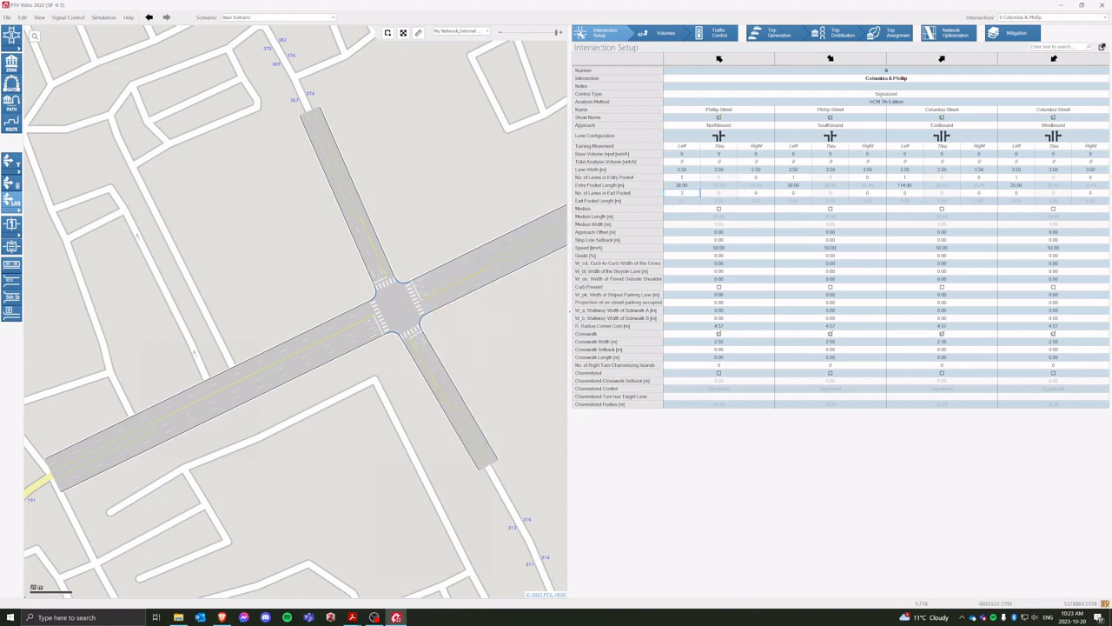
left_click(423, 369)
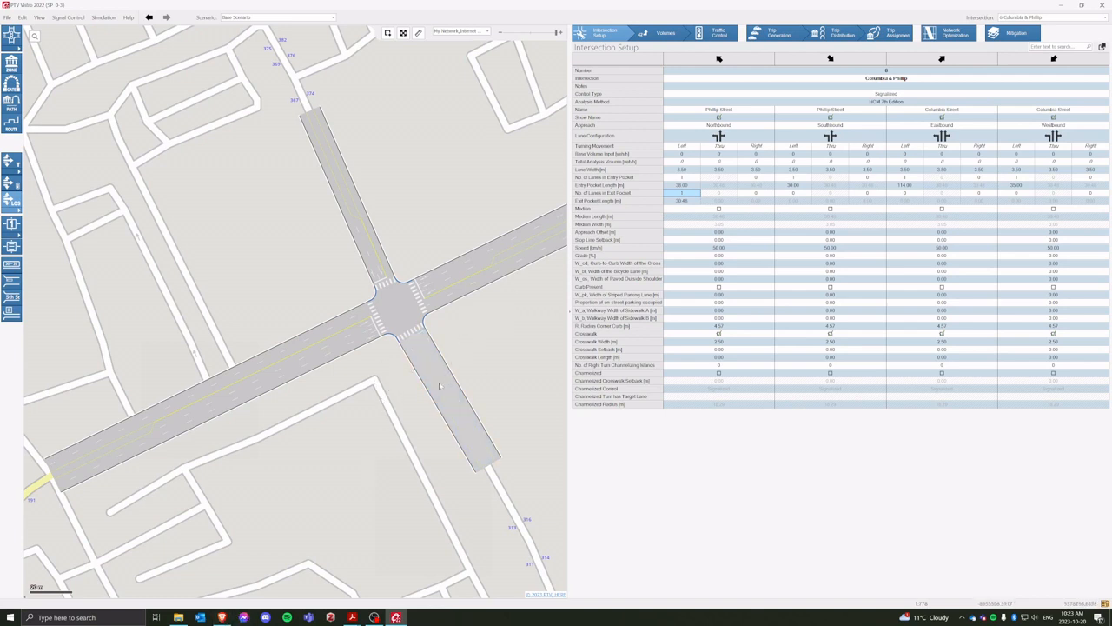
- Check the intersection's lanes in Google Maps, and set the northbound left exit pocket back to 0 lanes in PTV Vistro
left_click(223, 617)
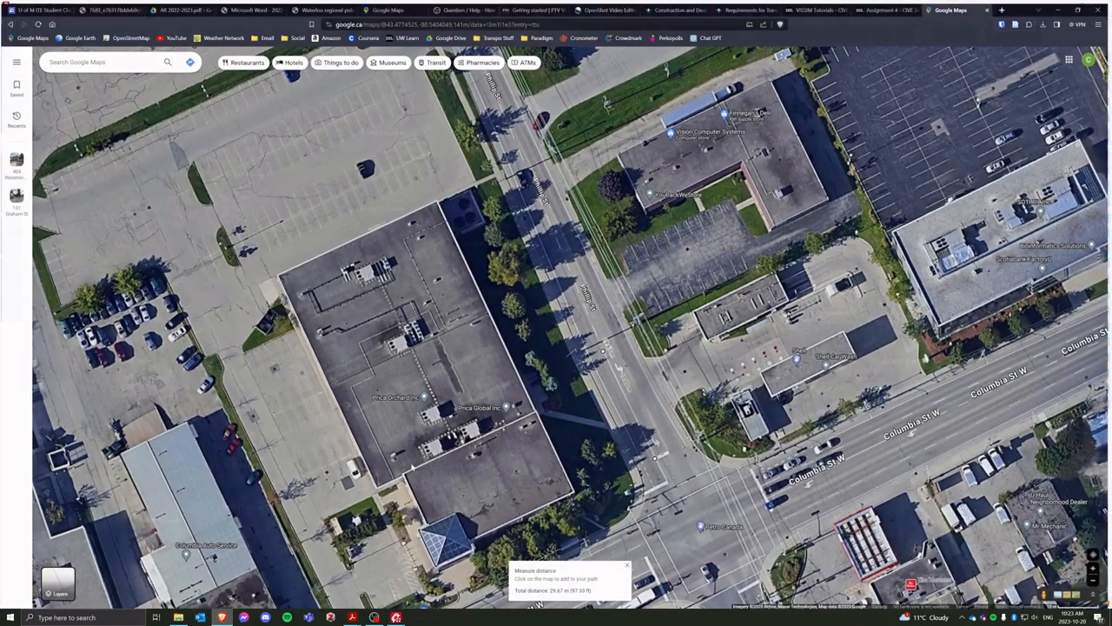
left_click_drag(642, 363, 591, 183)
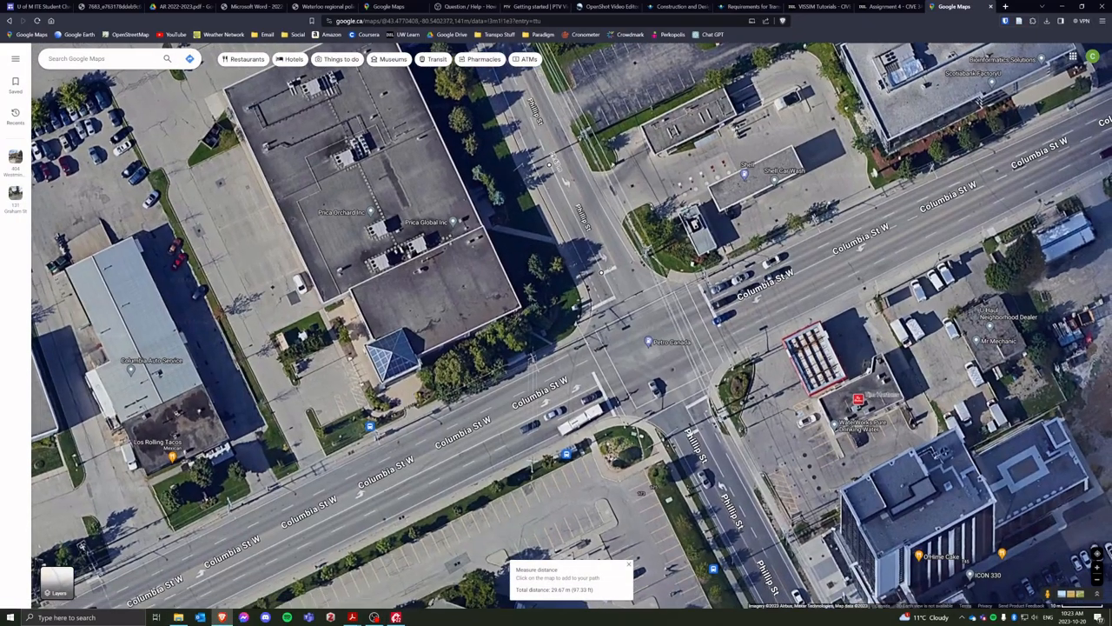
left_click(1062, 6)
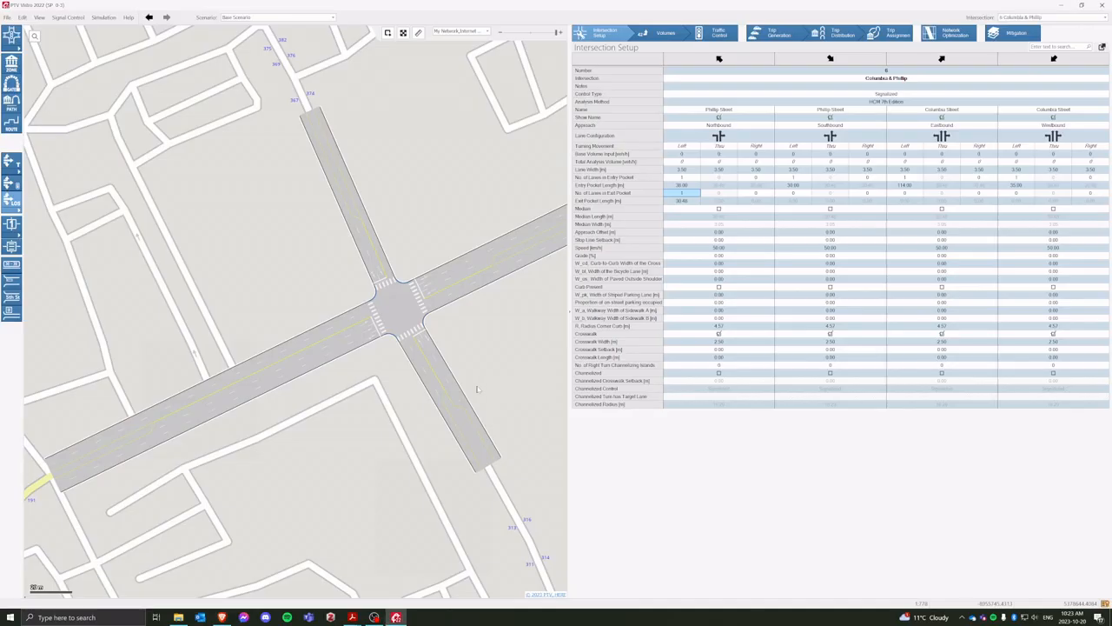
left_click(448, 387)
left_click(683, 192)
type("0")
key("Return")
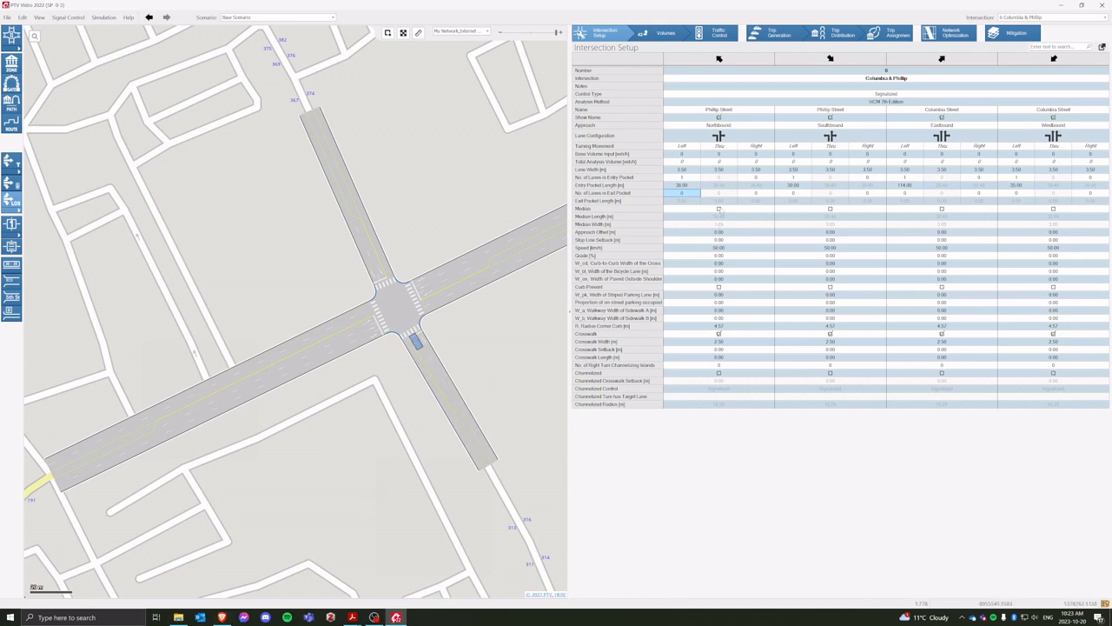
- Try the median option on the northbound approach, and look over Columbia St W in Google Maps for medians
left_click(719, 209)
left_click(718, 208)
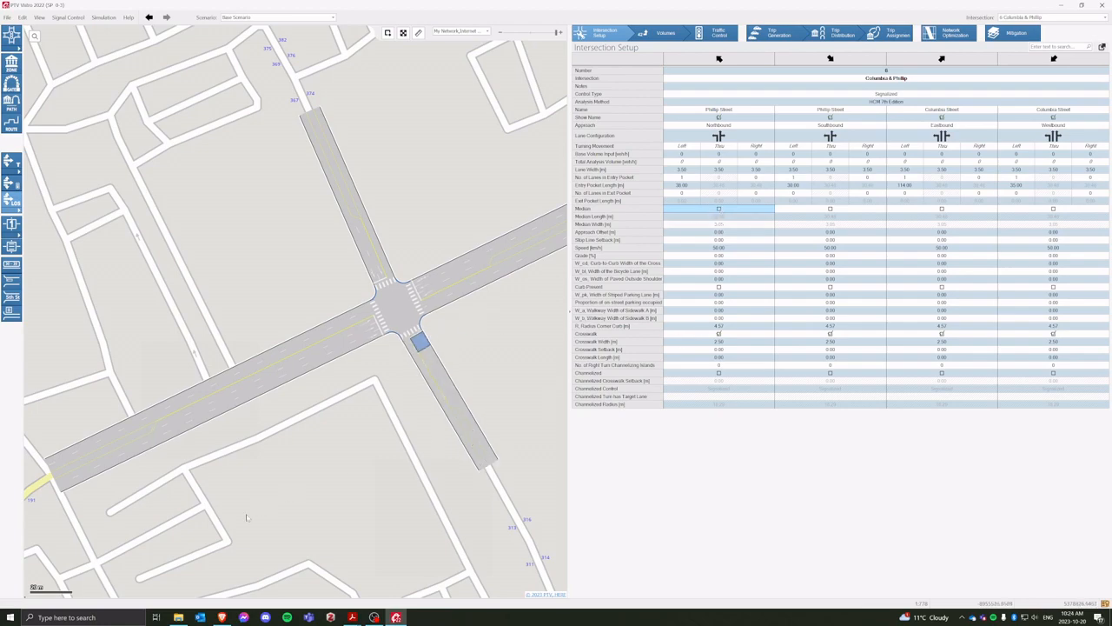
left_click(222, 617)
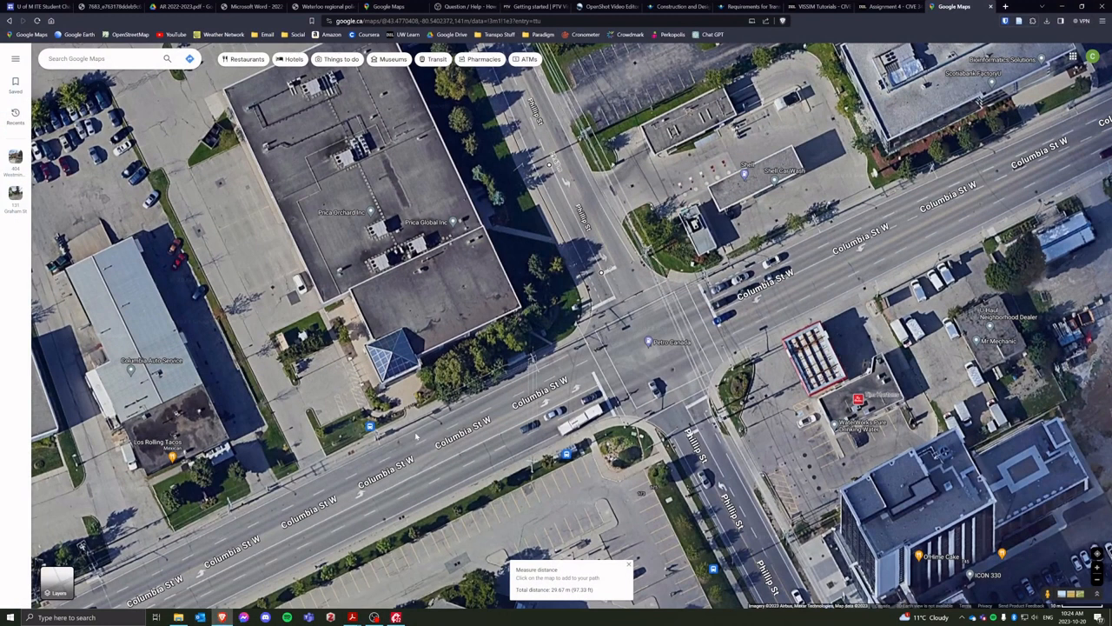
left_click_drag(656, 348, 772, 288)
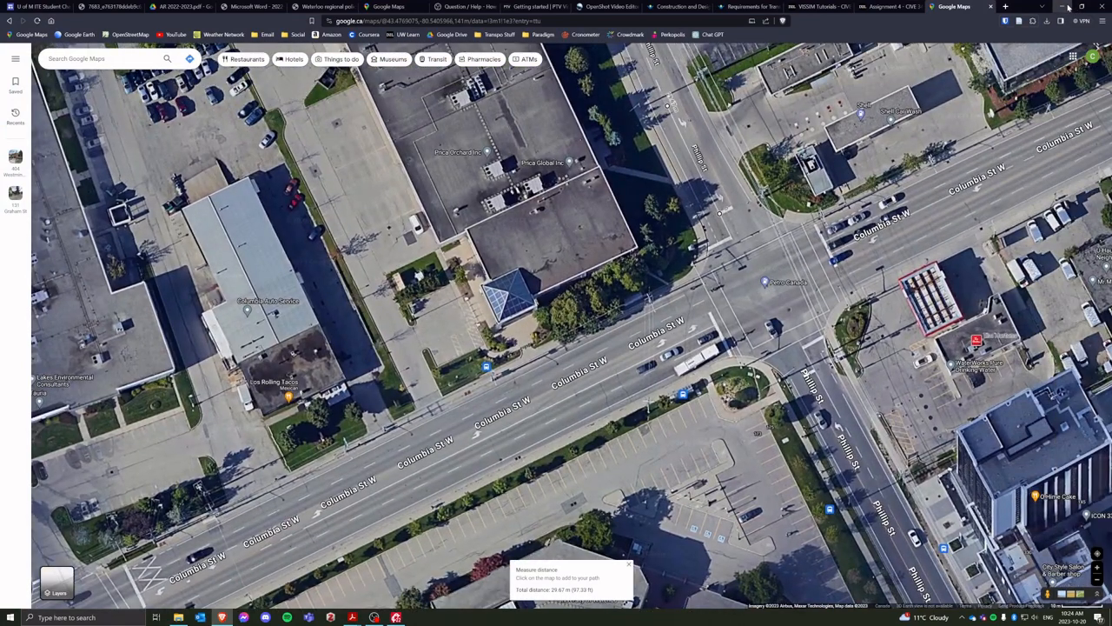
left_click(1061, 6)
- Enable the northbound median, open its length and width for editing, and disable the median again
left_click(719, 209)
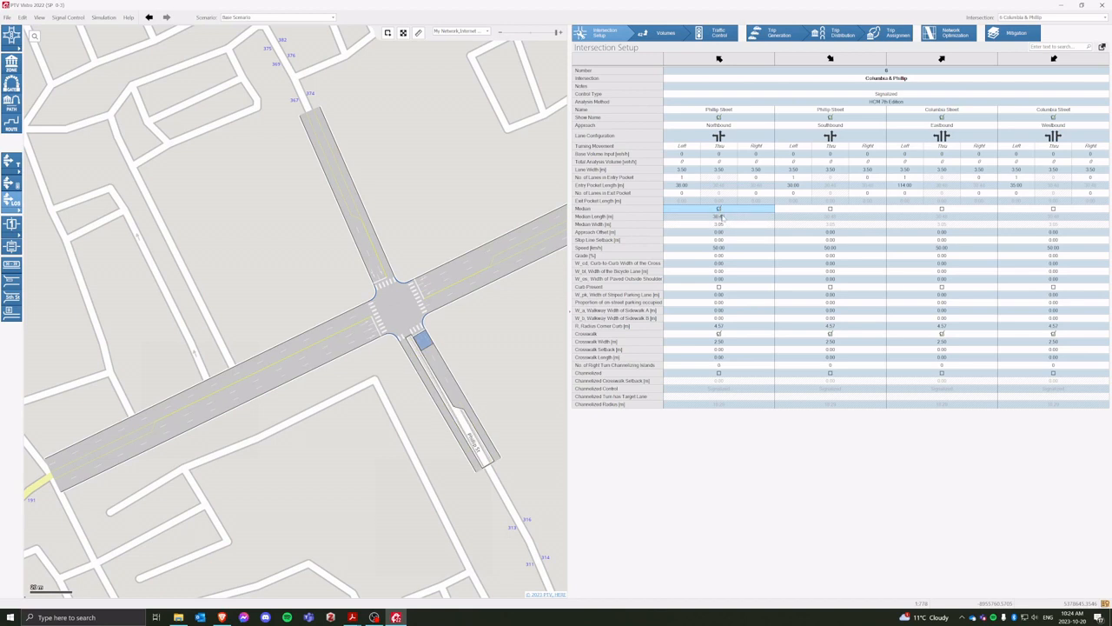
left_click(719, 217)
left_click(720, 224)
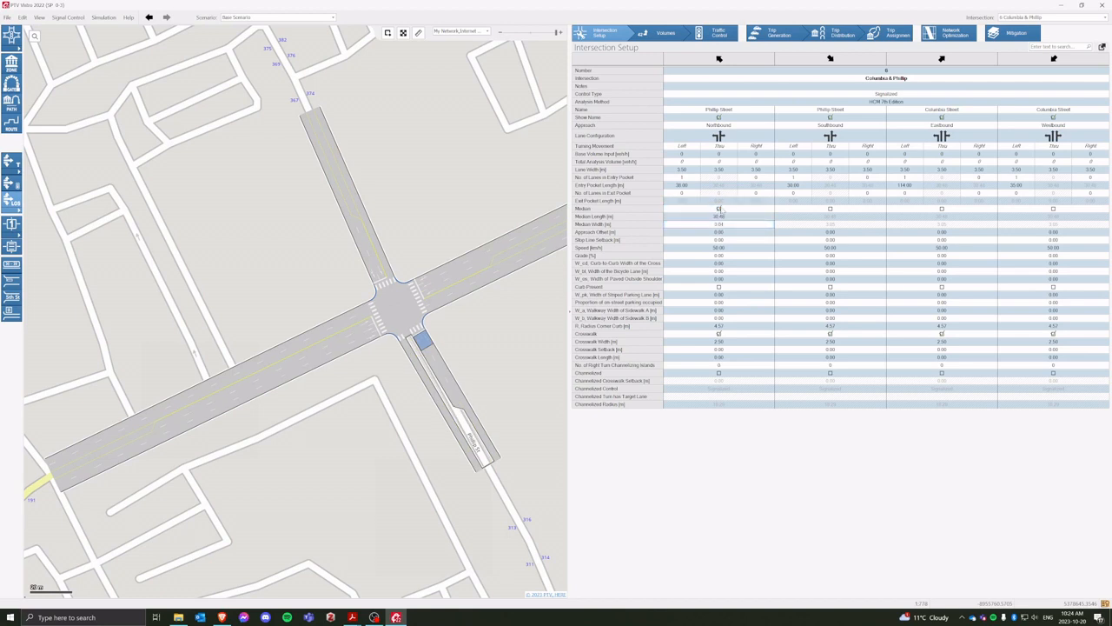
left_click(719, 210)
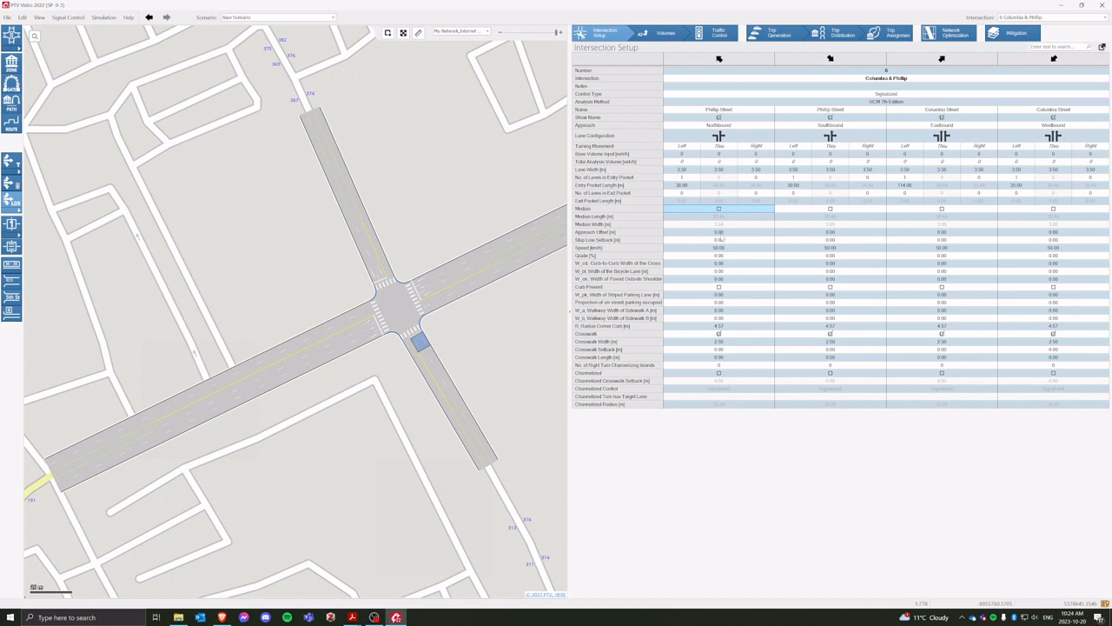
- Try an approach offset of 5.00 m on the northbound approach, and undo it
left_click(720, 233)
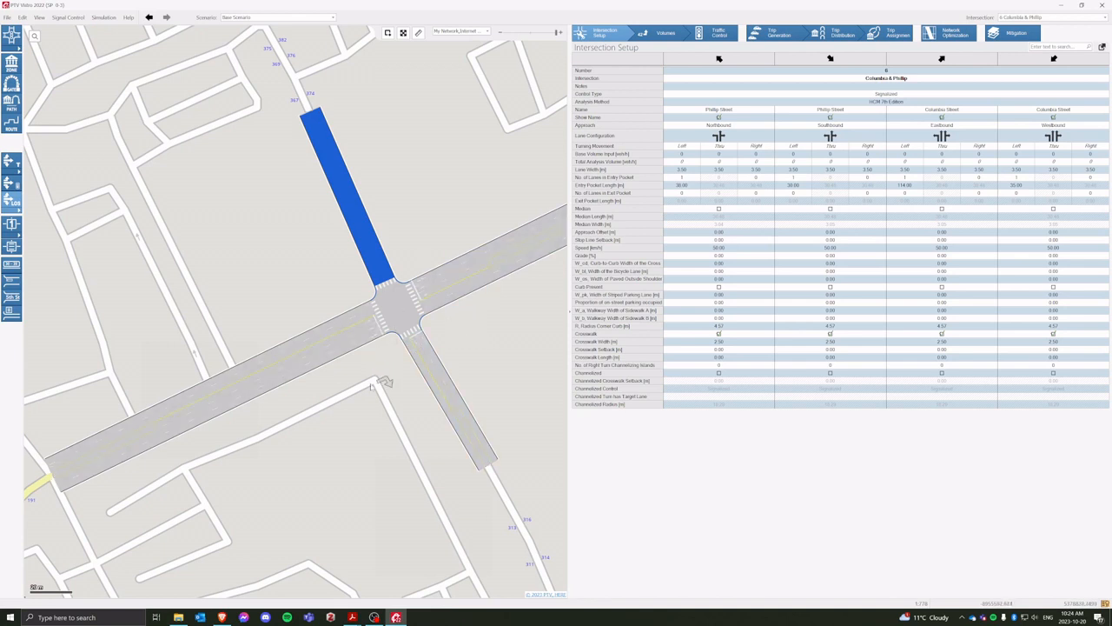
left_click(719, 233)
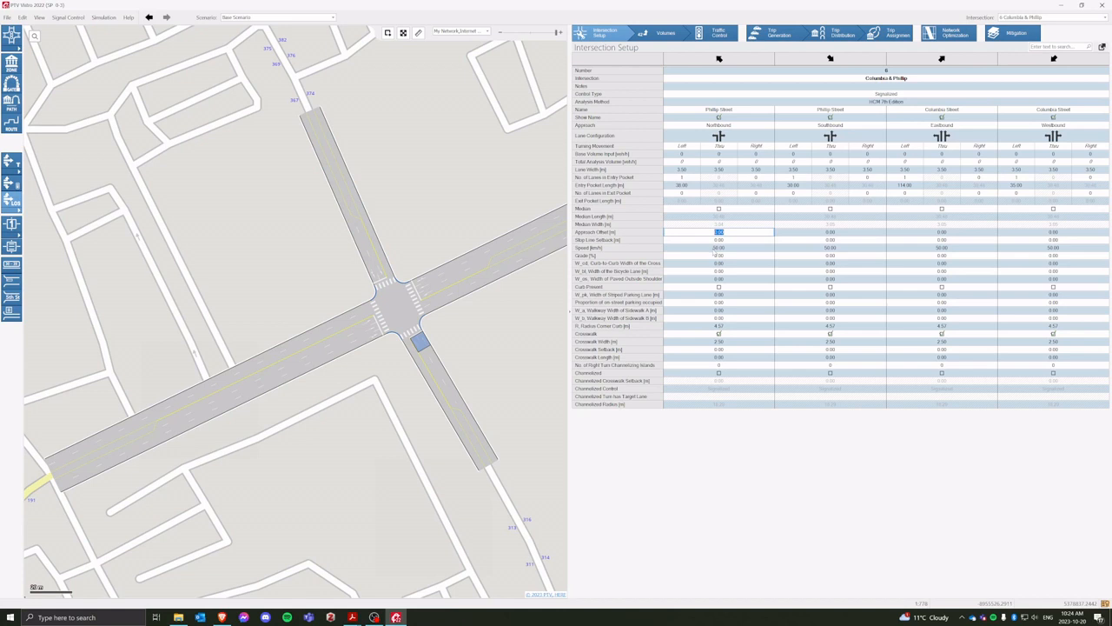
type("5.00")
key("Return")
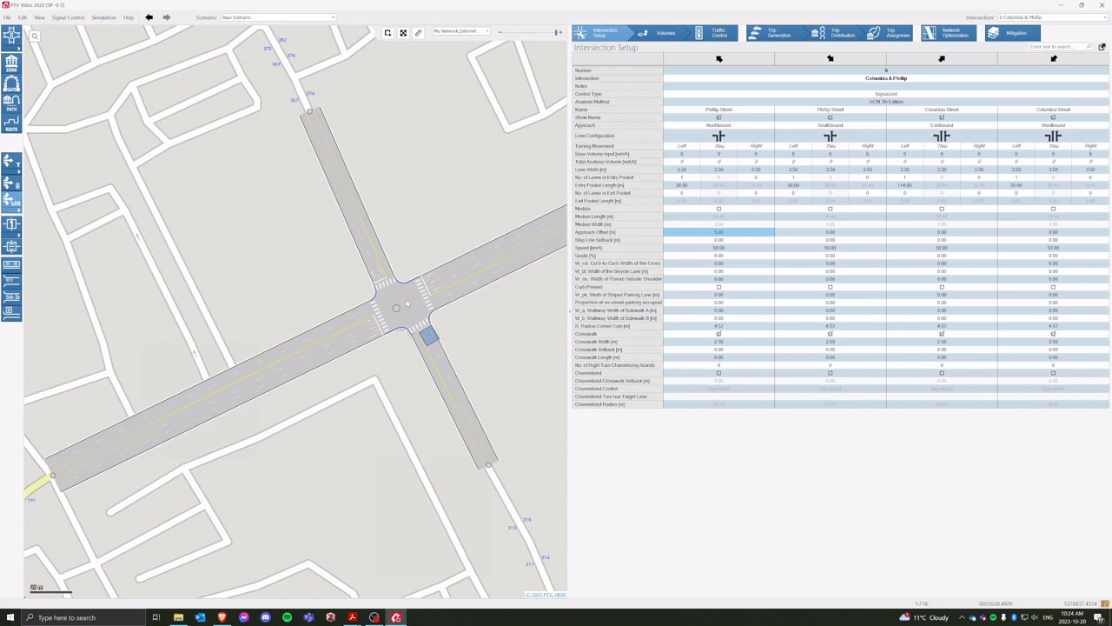
key("ctrl+z")
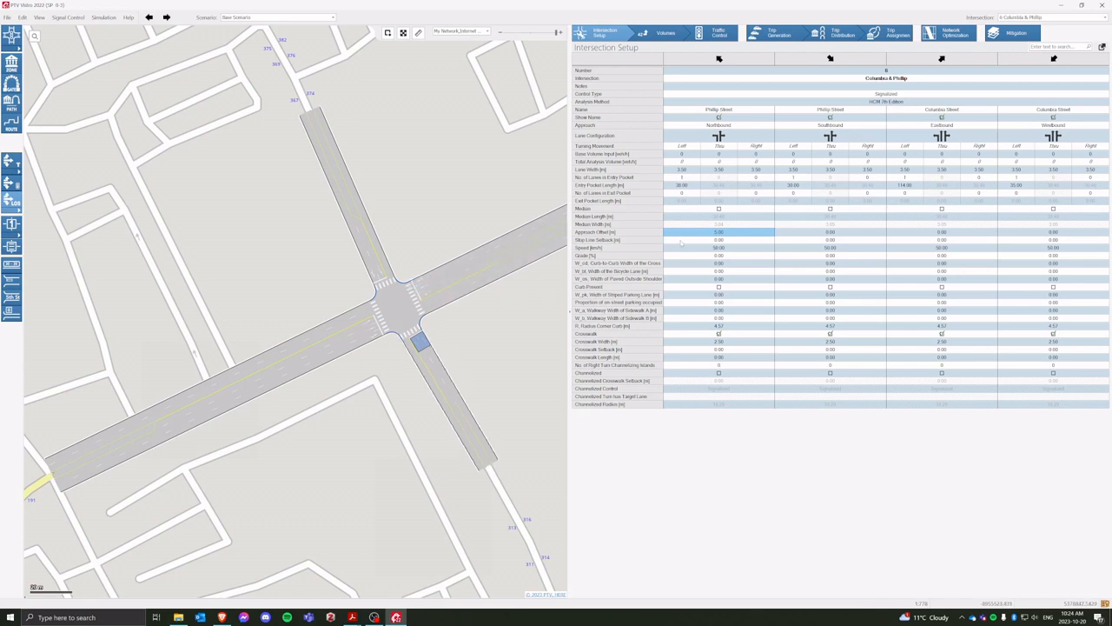
- Check the speed settings of all four approaches and the grade of the northbound approach
left_click(700, 249)
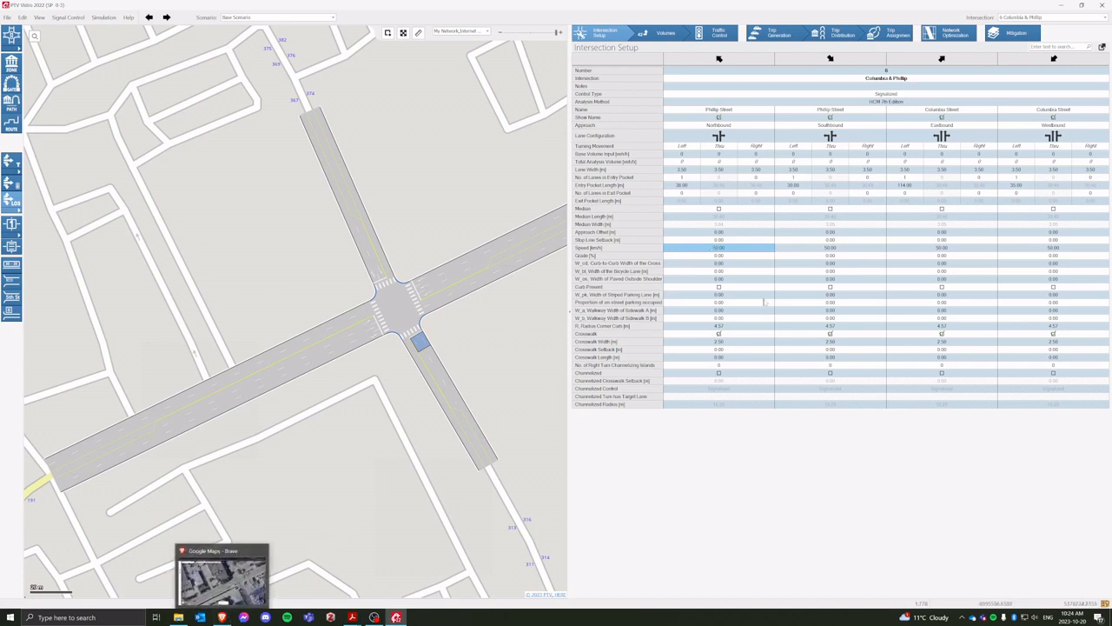
left_click(841, 248)
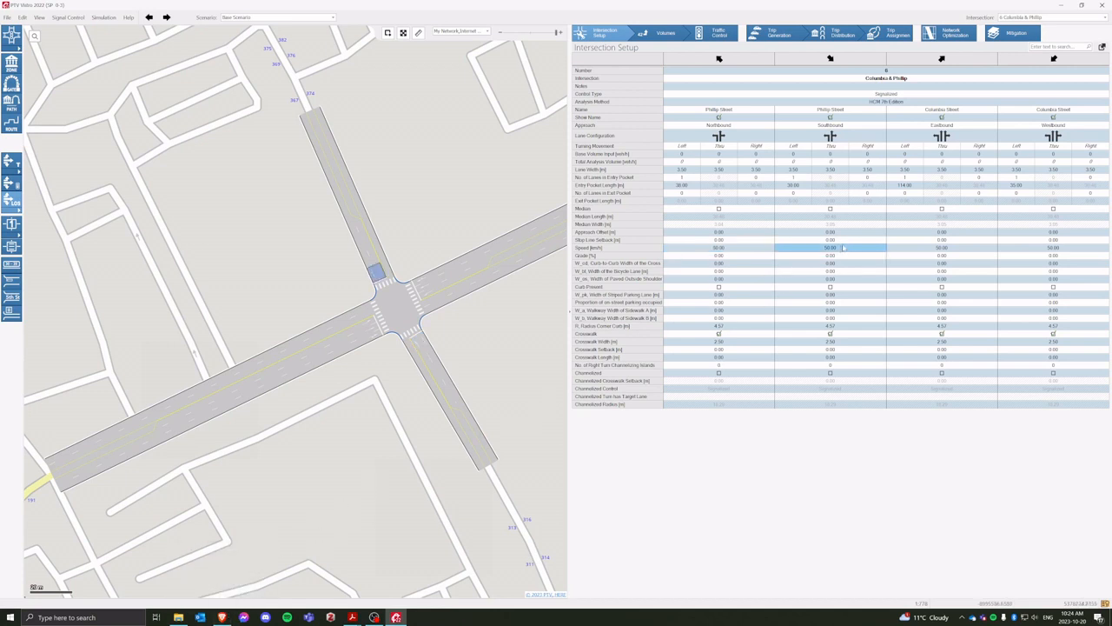
left_click(982, 248)
left_click(1021, 249)
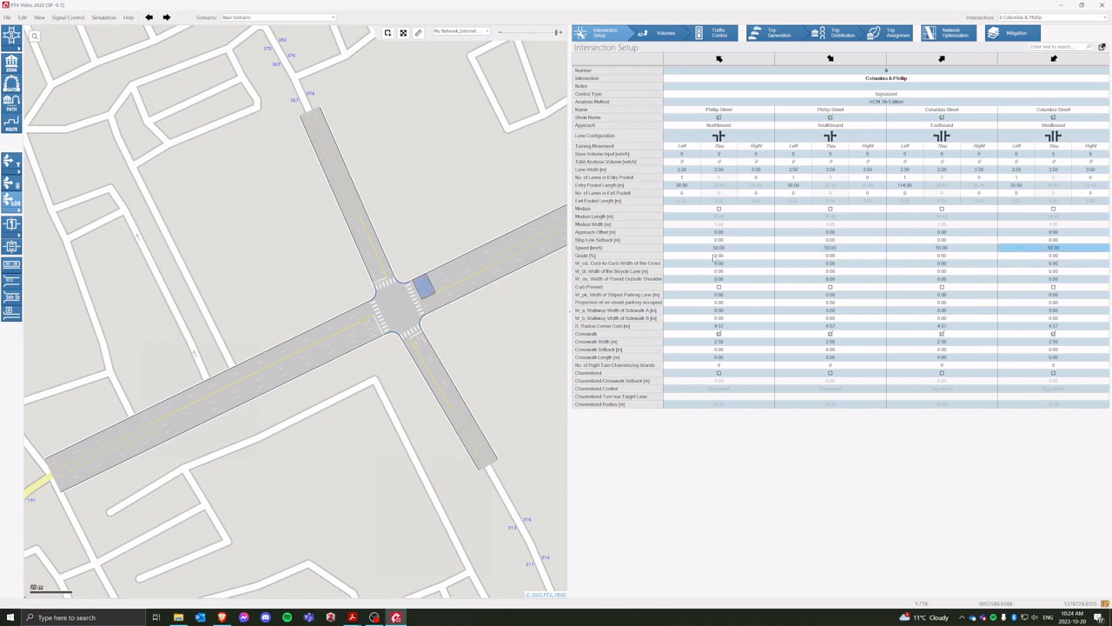
left_click(714, 255)
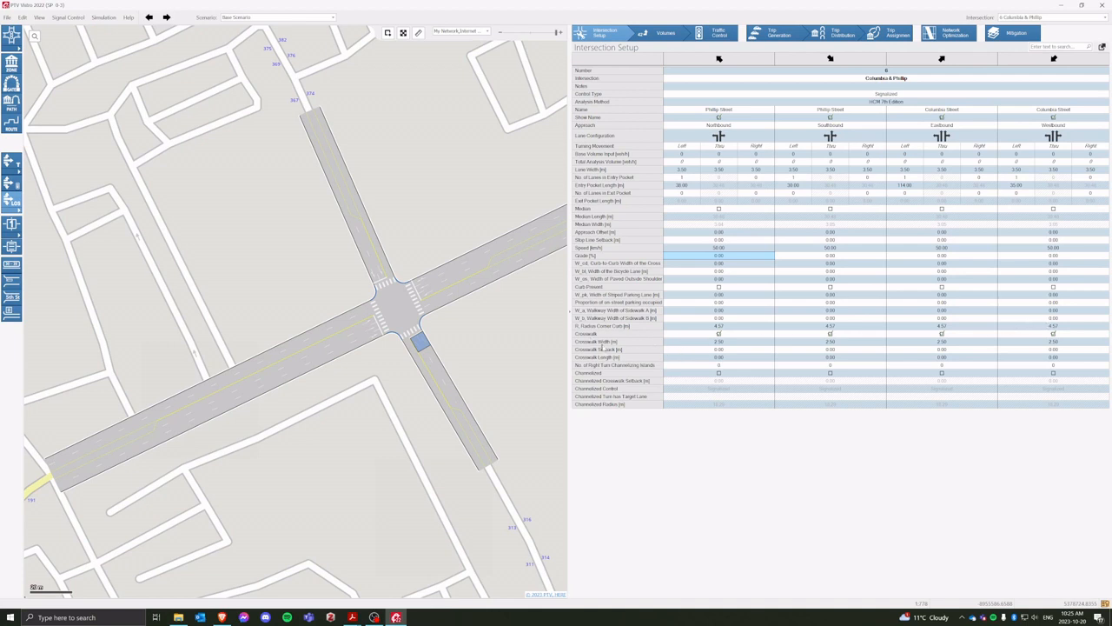
- Check the northbound crosswalk width, examine the intersection in Google Maps with the distance measurement closed, and return to PTV Vistro
left_click(715, 344)
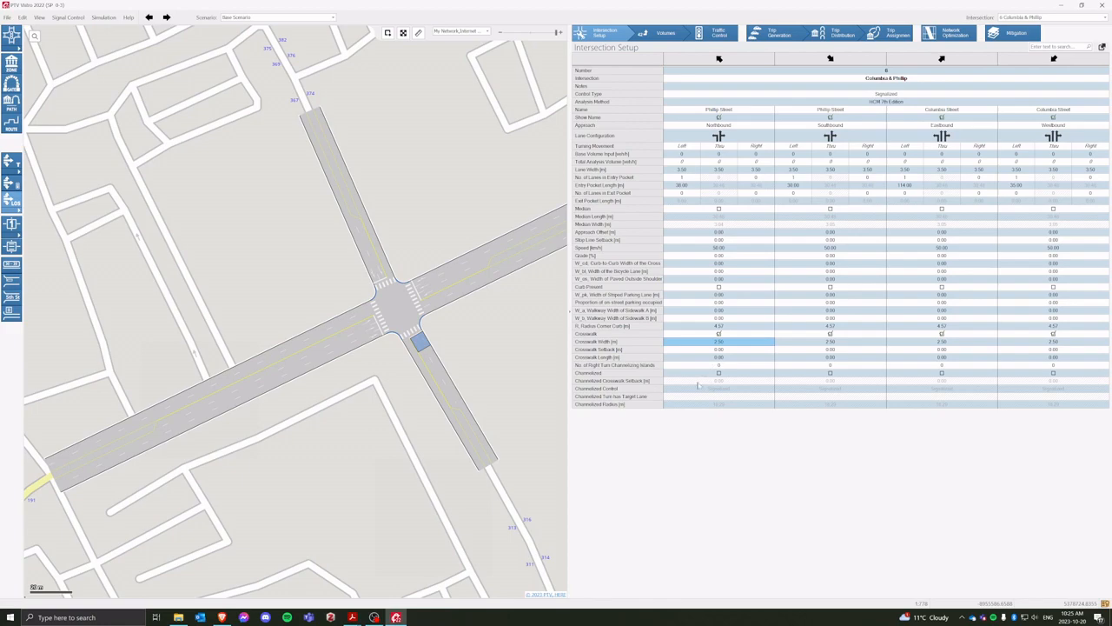
left_click(222, 617)
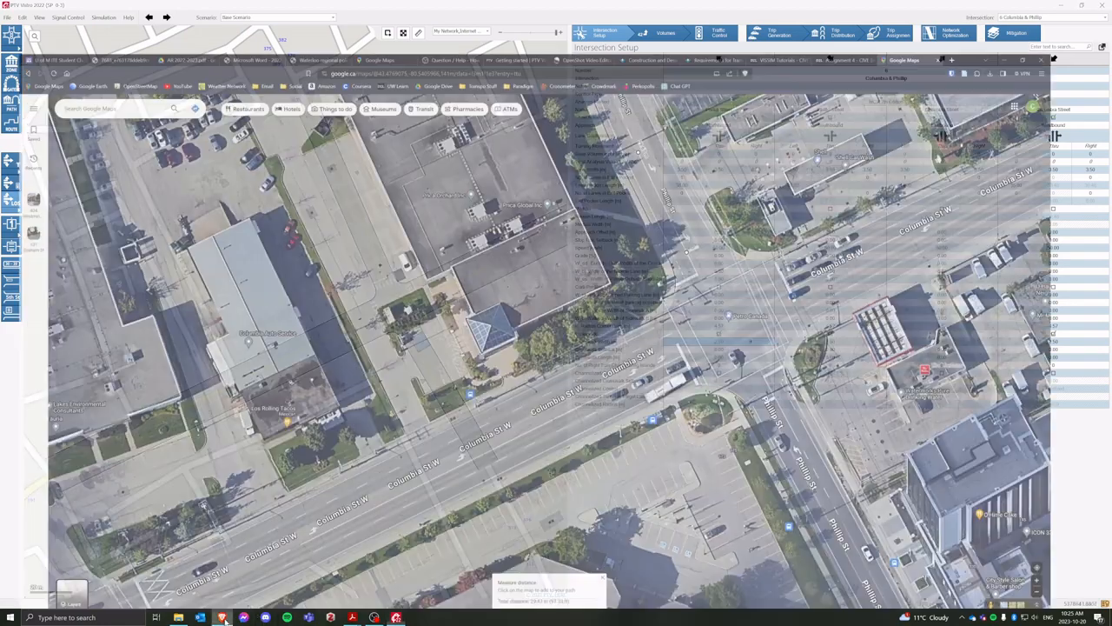
left_click_drag(725, 255, 596, 332)
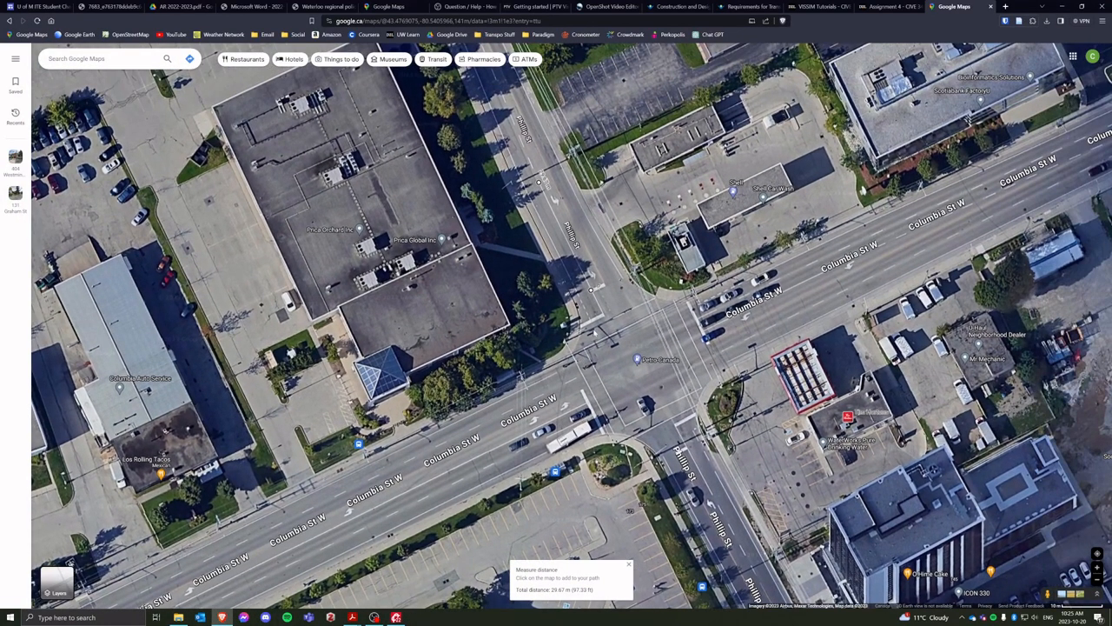
left_click(628, 564)
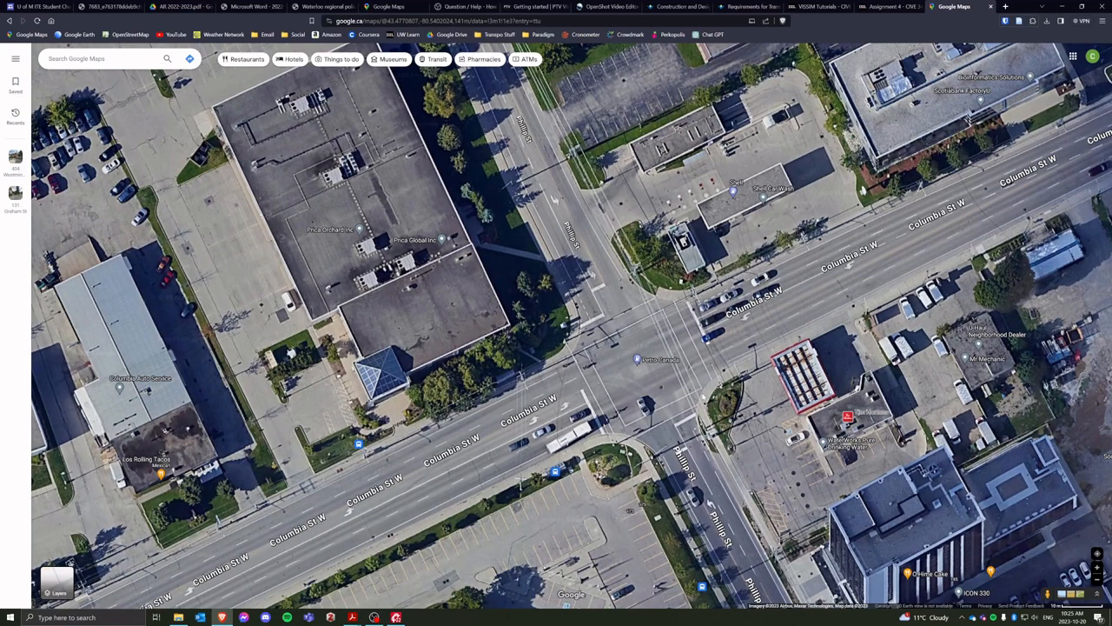
left_click(1062, 6)
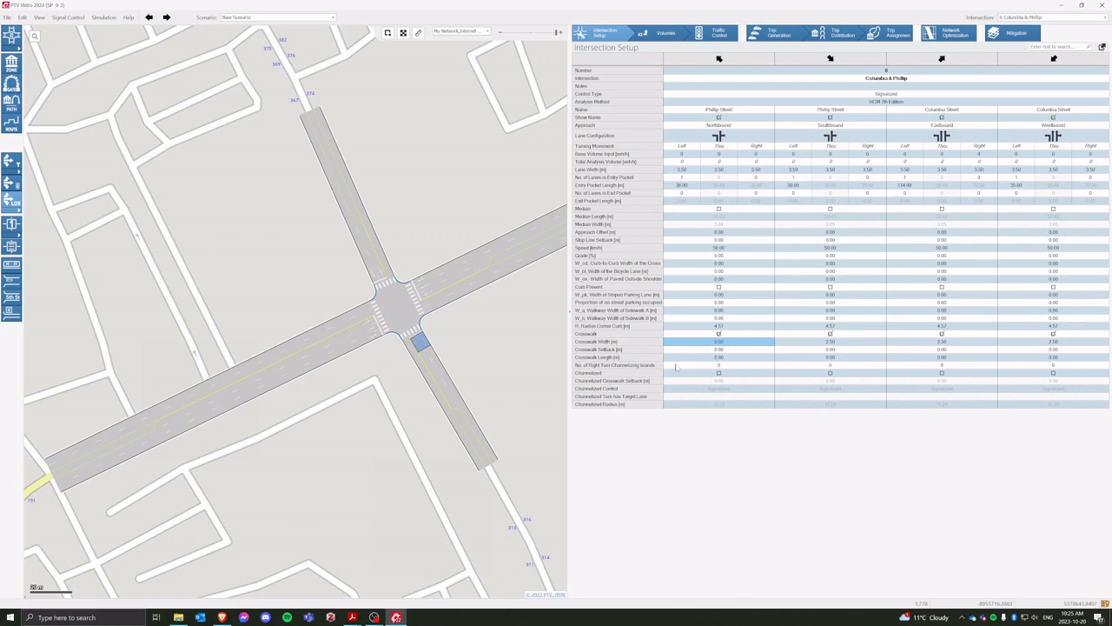
- Review the northbound crosswalk width, setback and length, and the number of right-turn channelizing islands
double_click(733, 345)
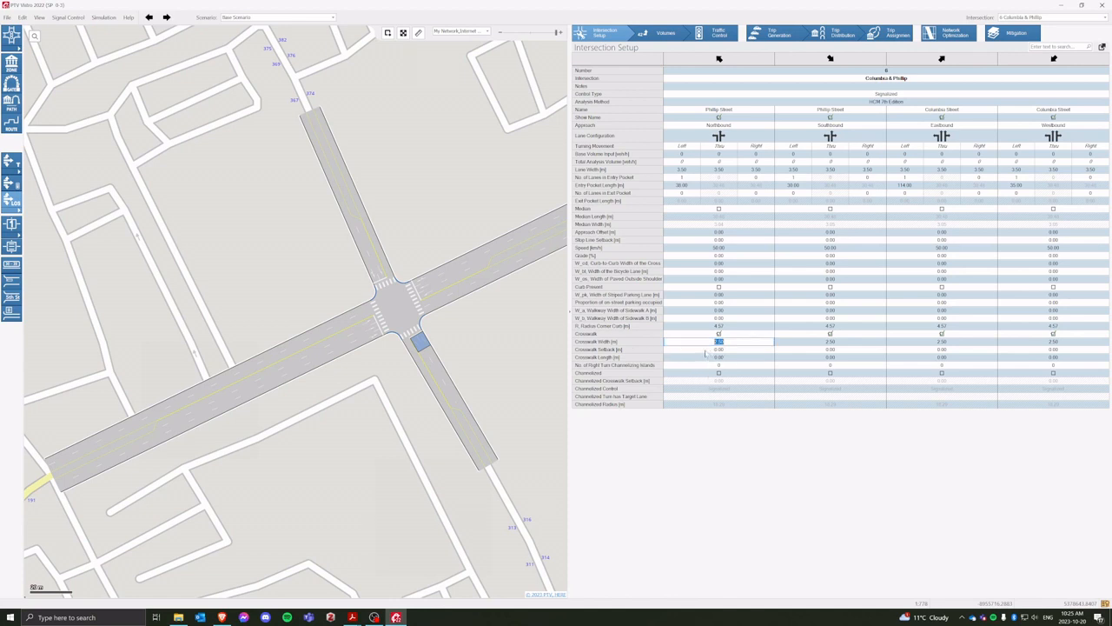
left_click(707, 351)
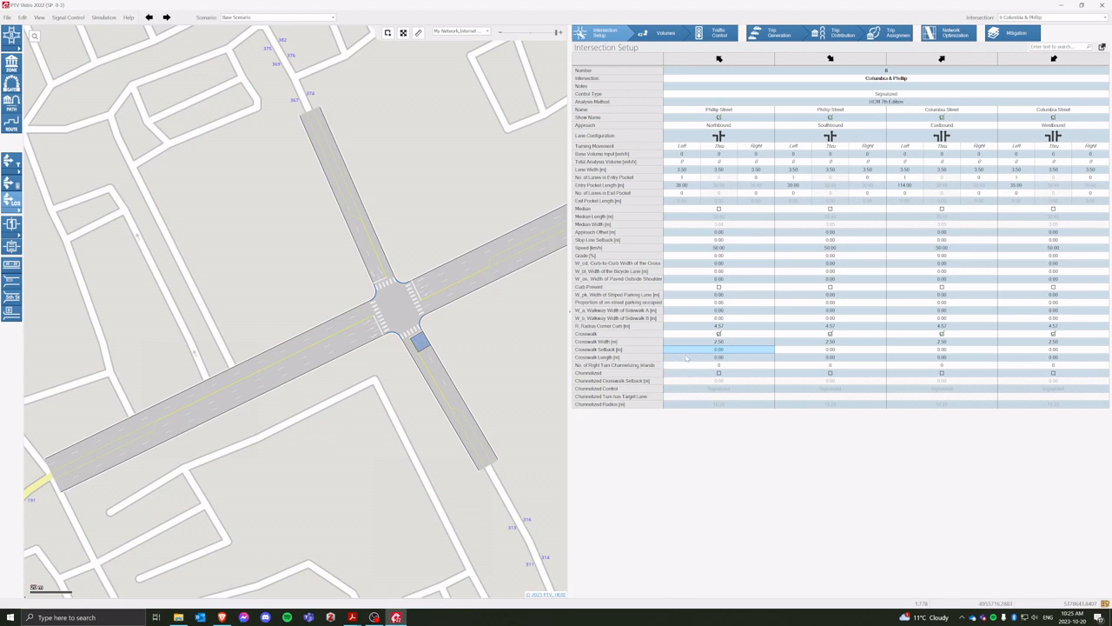
left_click(691, 359)
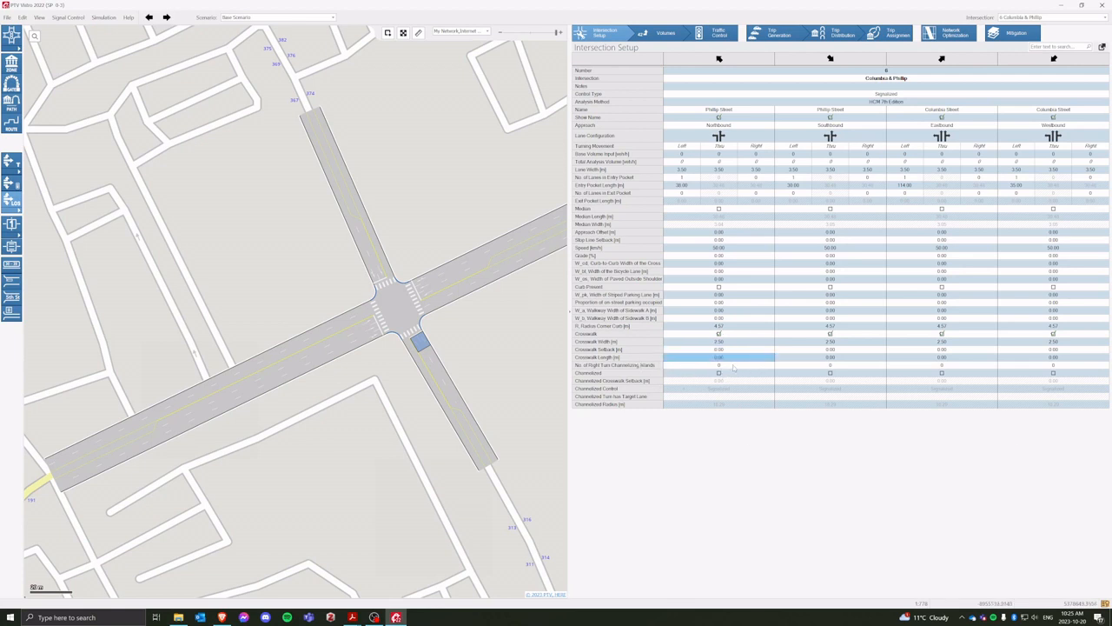
left_click(733, 365)
- Enable channelization on the northbound approach, and look at its channelized crosswalk setback and number of right-turn islands
left_click(722, 372)
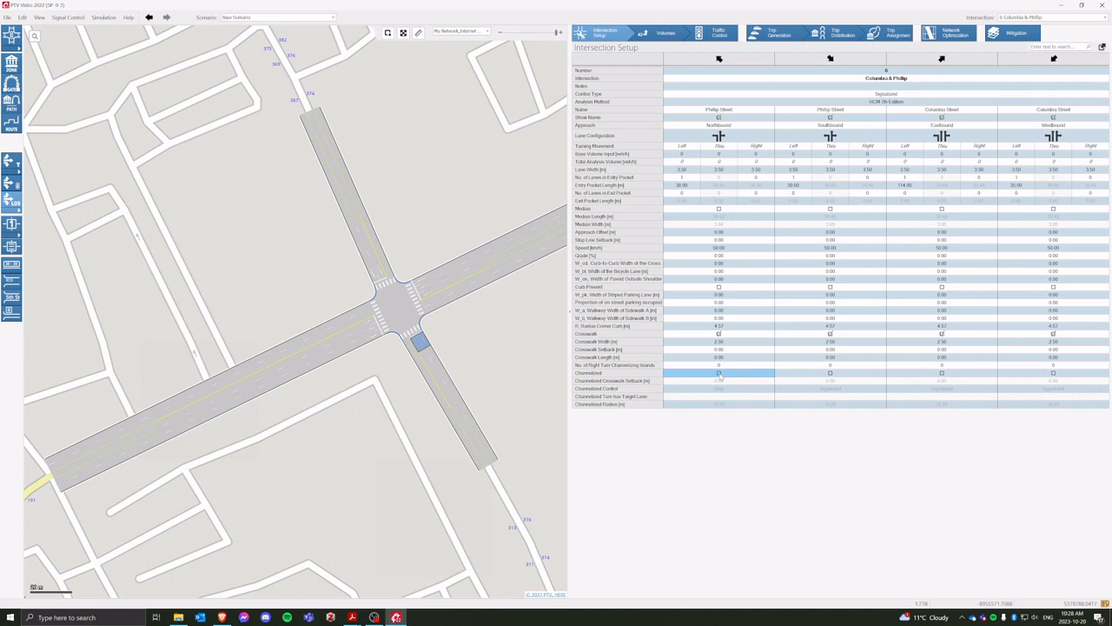
left_click(719, 373)
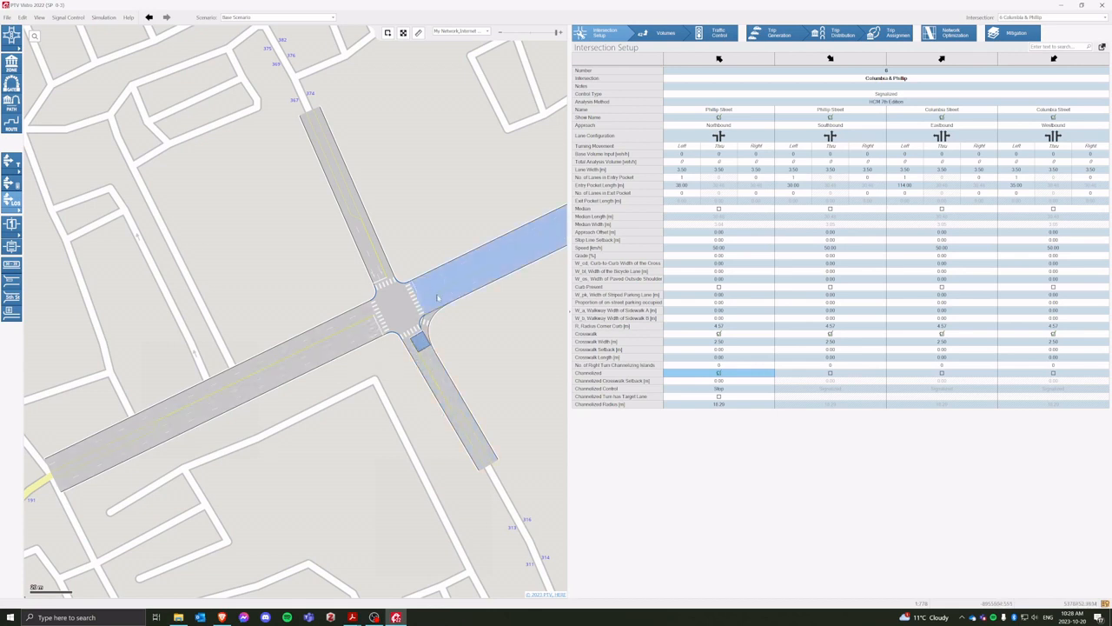
left_click(729, 382)
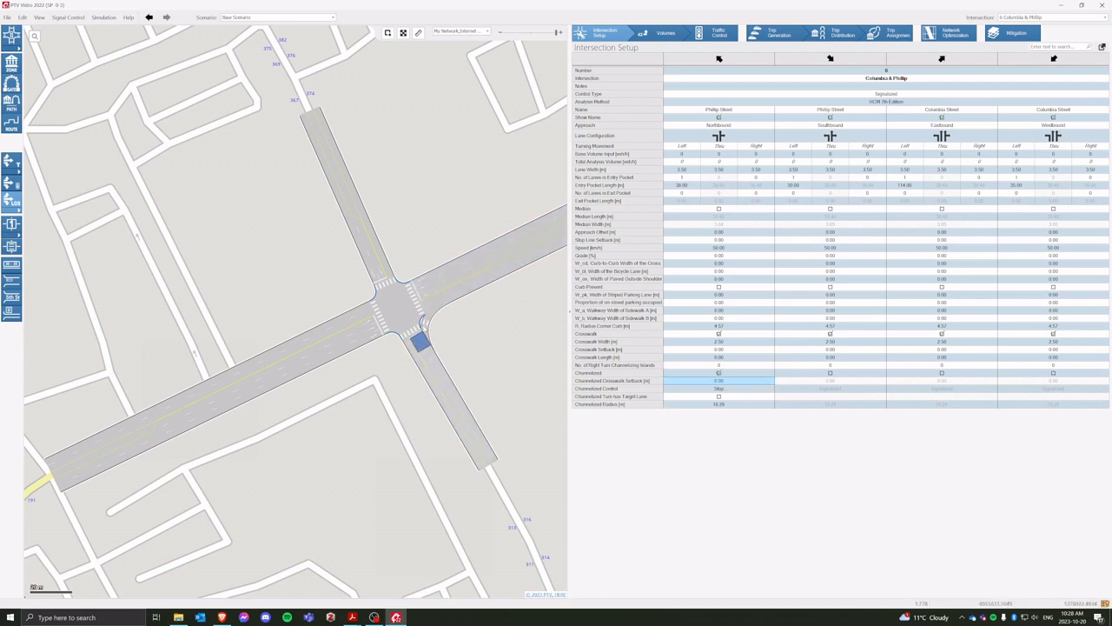
left_click(723, 366)
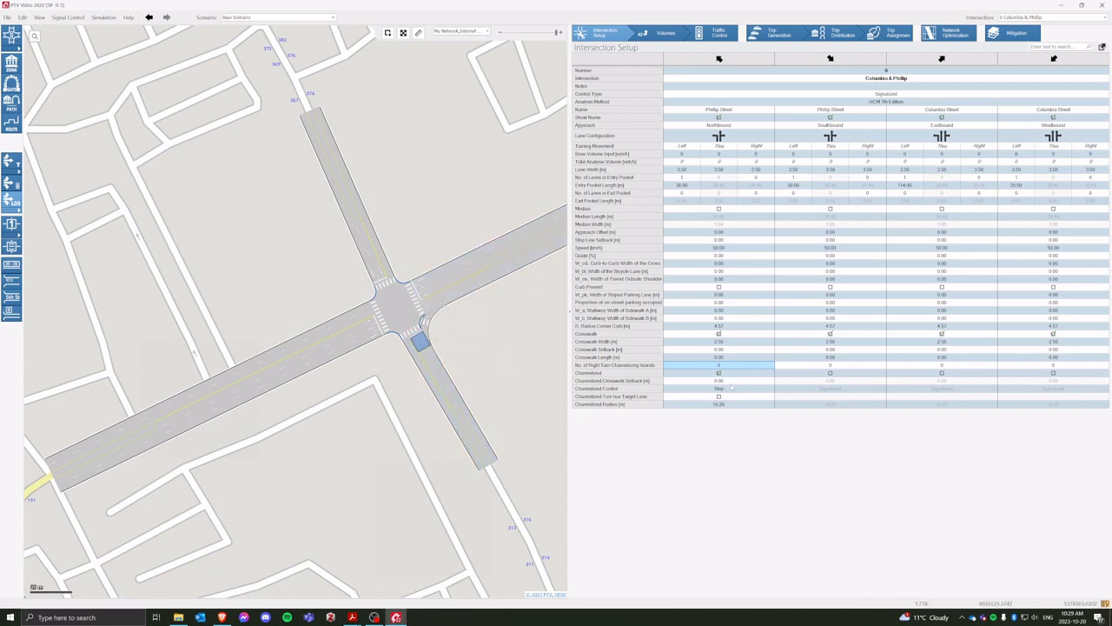
- Set the northbound channelized control to Yield/right of way
left_click(732, 389)
left_click(732, 389)
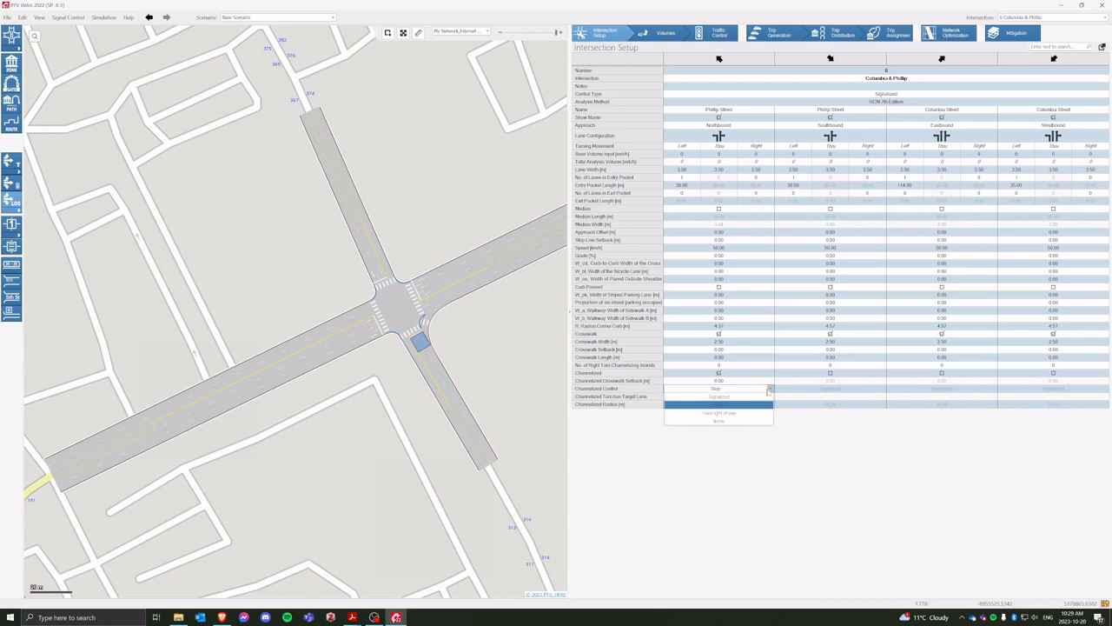
left_click(766, 391)
left_click(767, 390)
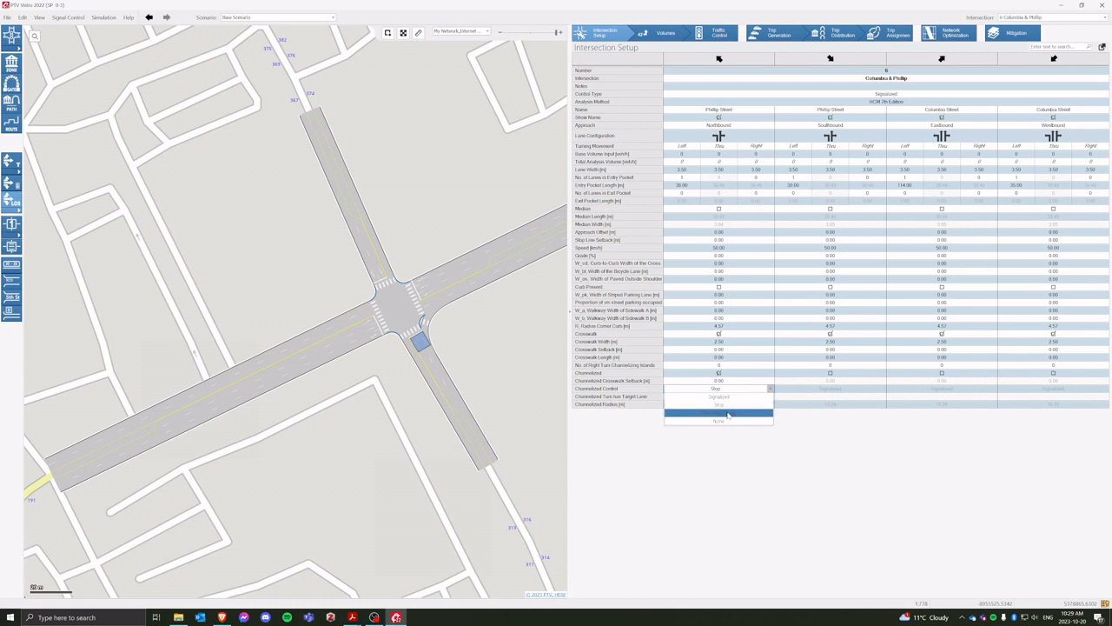
left_click(728, 414)
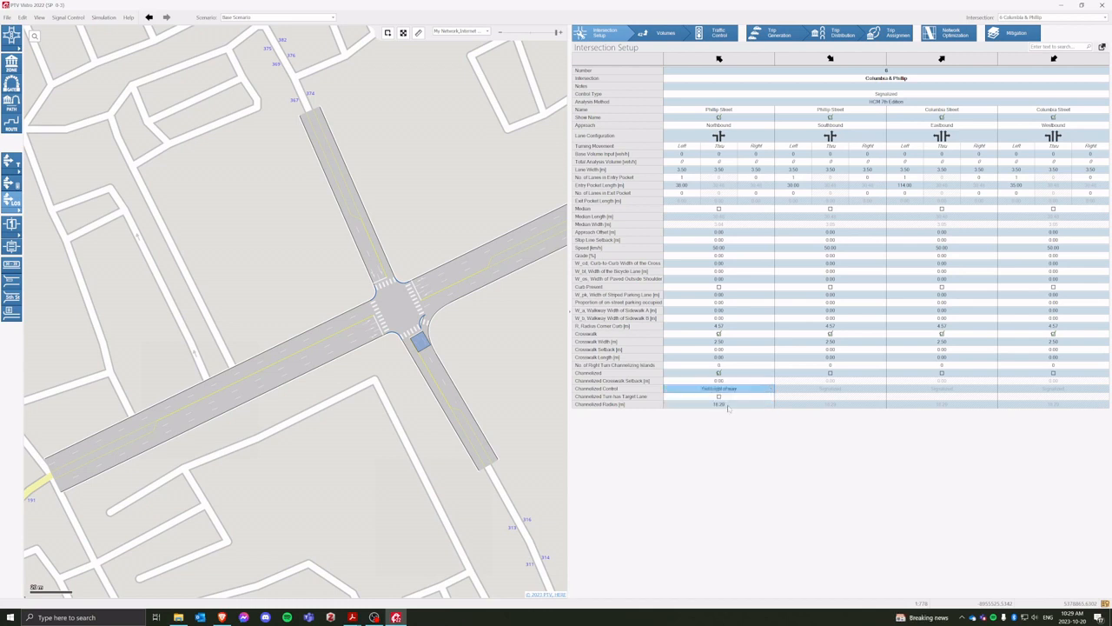
- Try Stop, None and Signalized as the control type for the northbound channelized turn
left_click(715, 391)
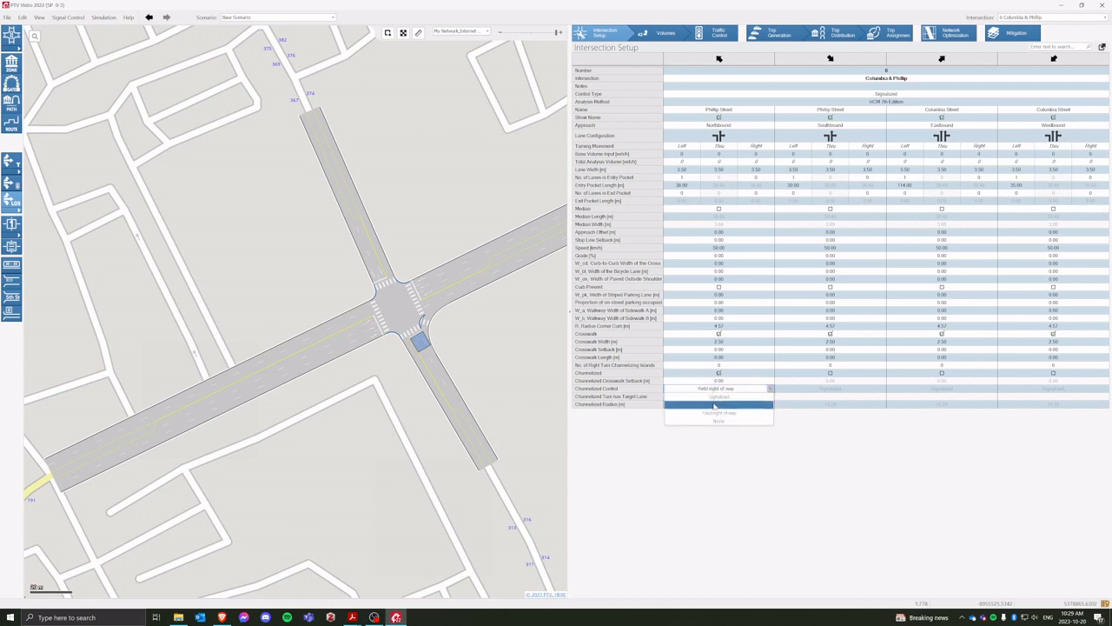
left_click(716, 405)
left_click(716, 391)
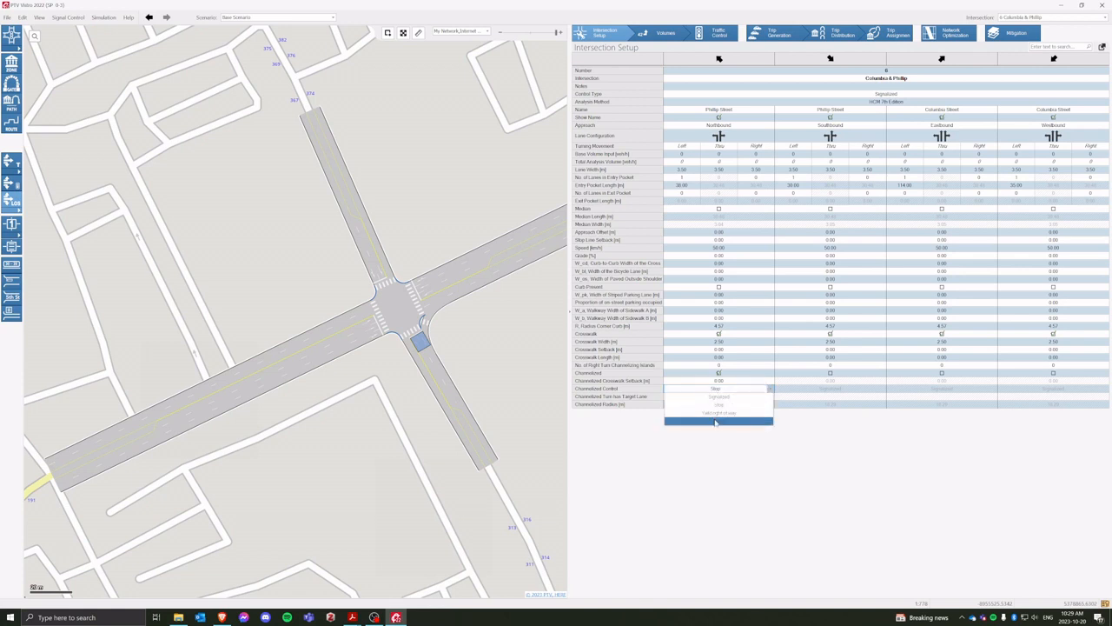
left_click(714, 421)
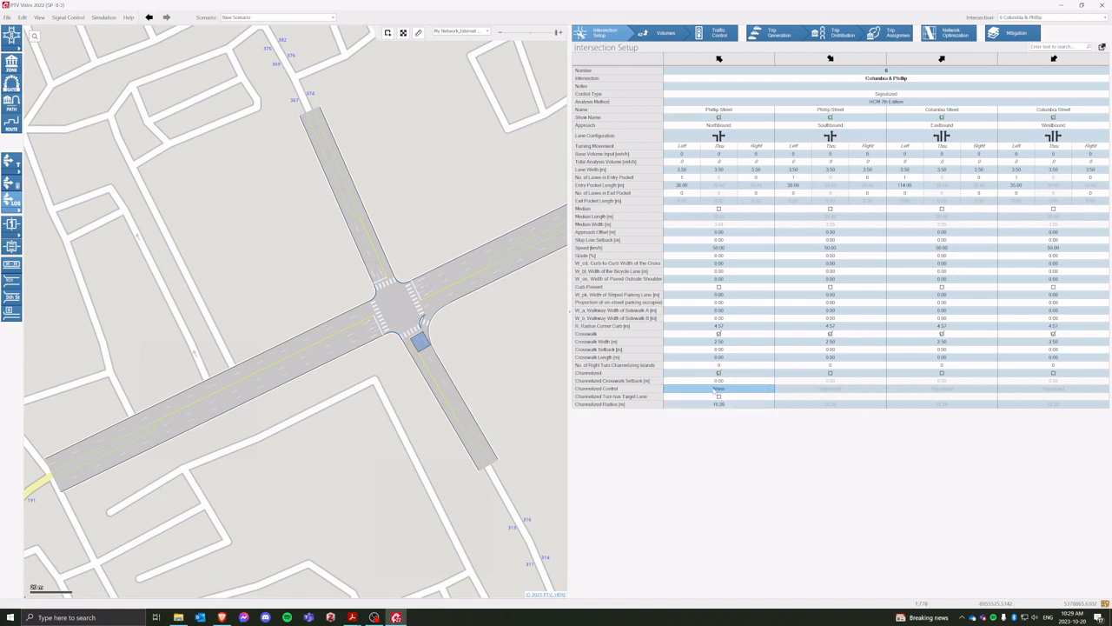
left_click(718, 389)
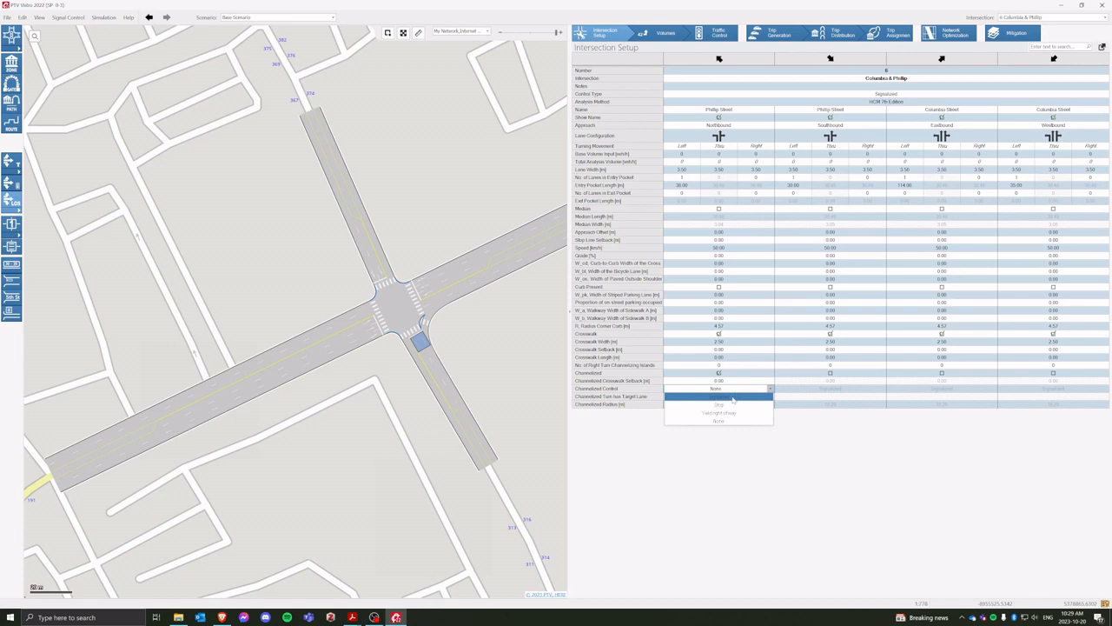
left_click(708, 398)
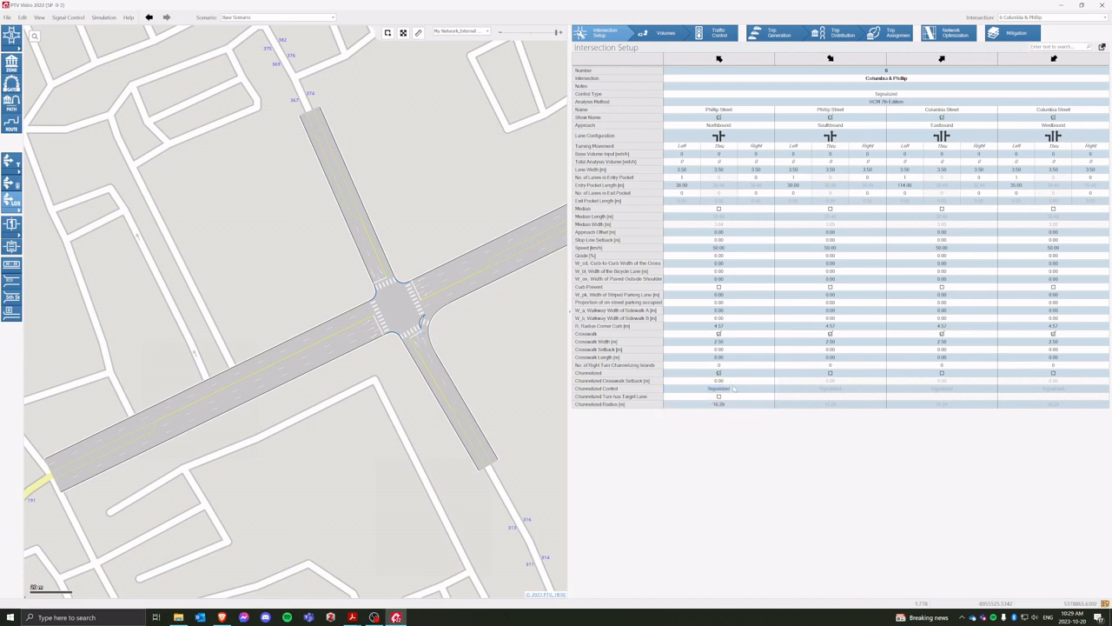
- Set the northbound channelized control to None, and disable channelization on that approach
left_click(734, 389)
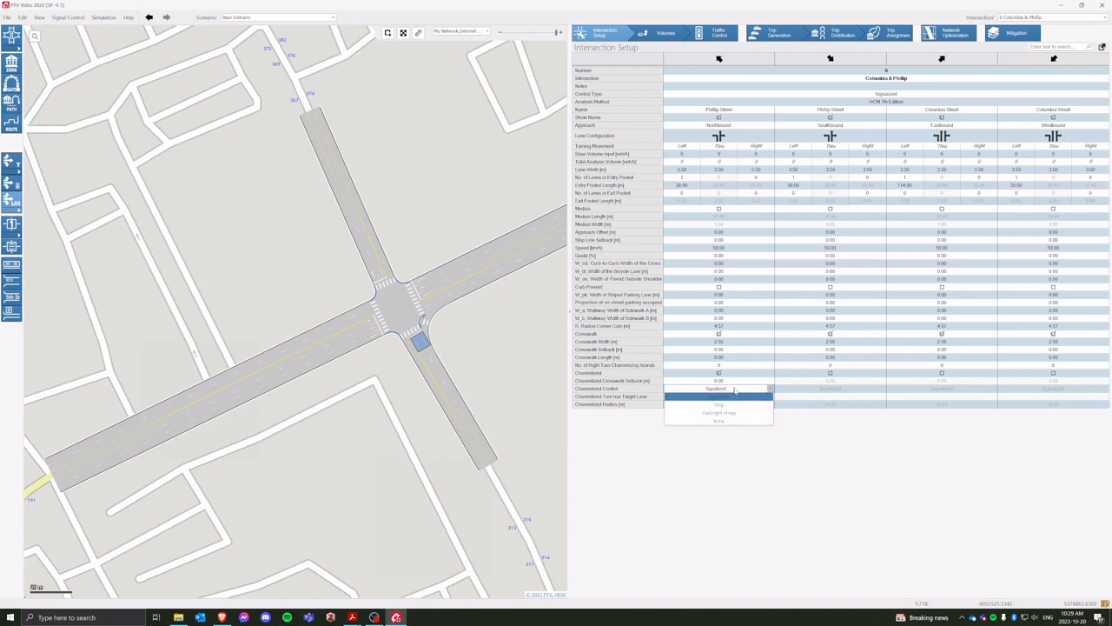
left_click(735, 390)
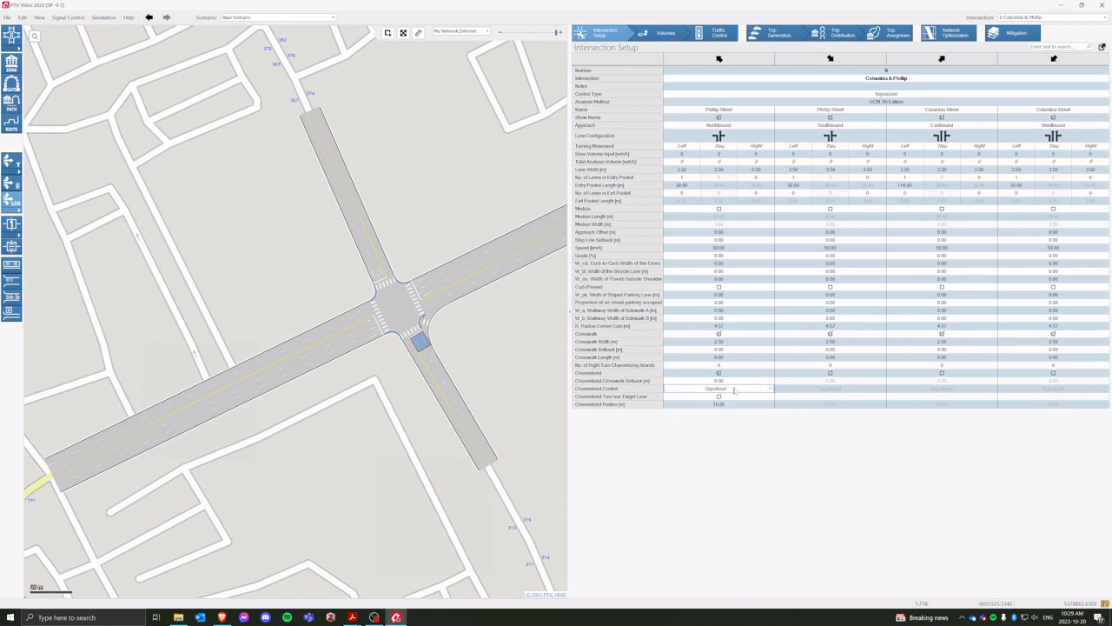
left_click(735, 390)
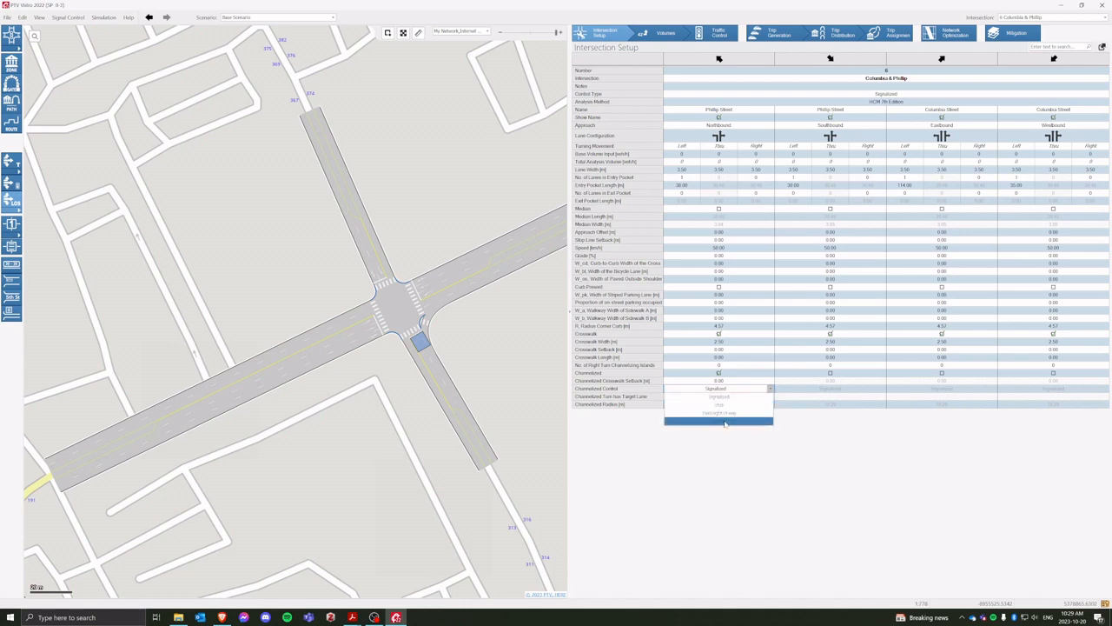
left_click(725, 421)
left_click(720, 373)
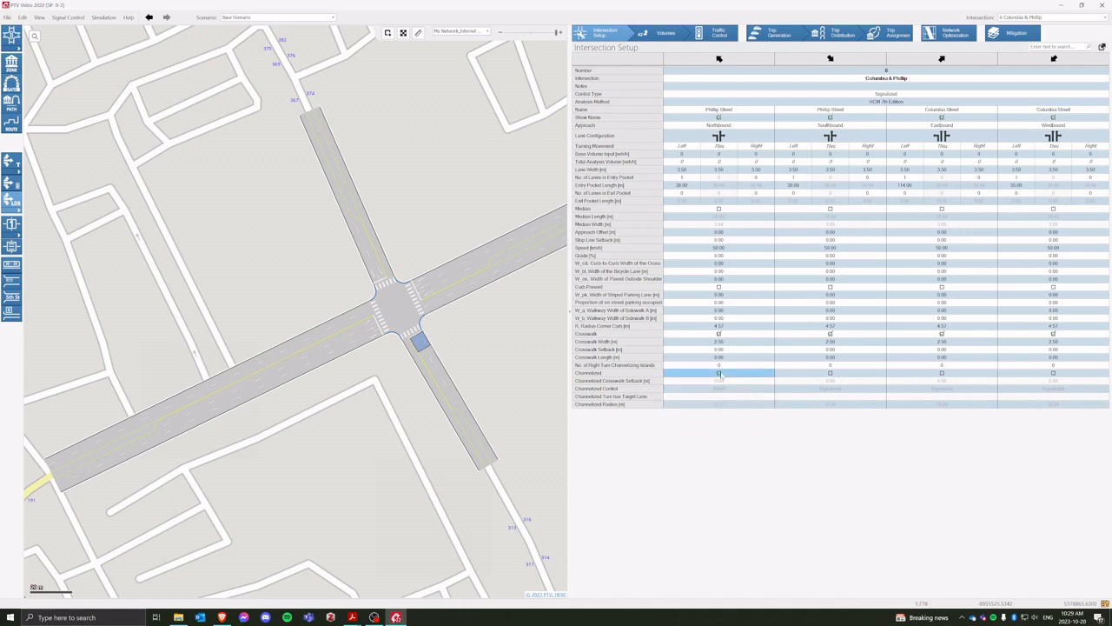